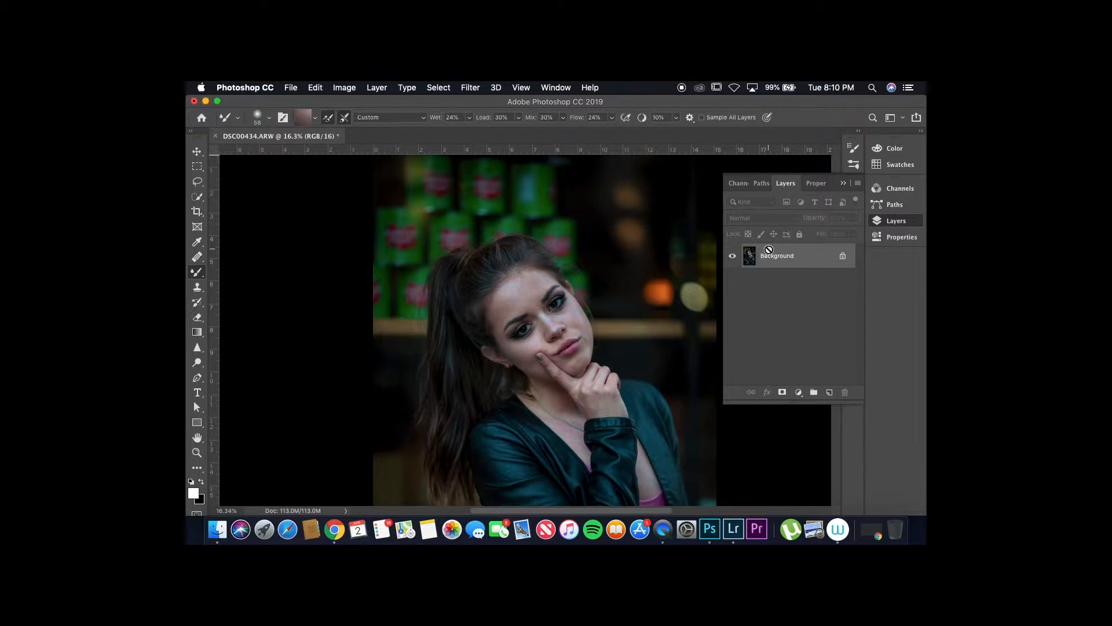
Step: Duplicate the Background layer twice and name the top copy TEXTURE
{"action": "key", "text": "super+j"}
{"action": "key", "text": "super+j"}
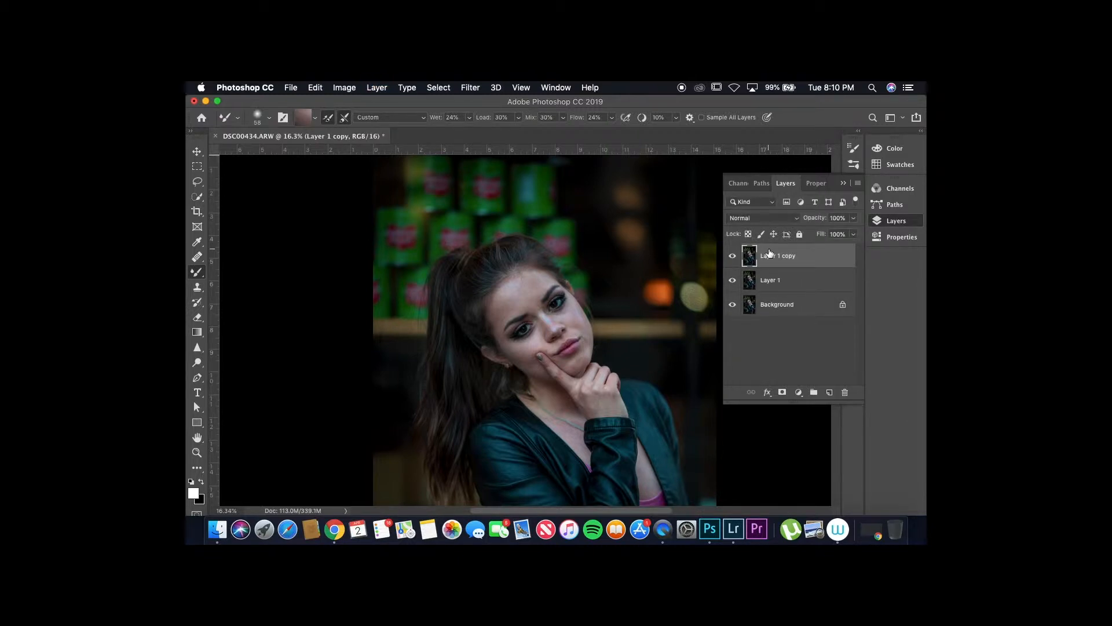
{"action": "double_click", "coordinate": [769, 255]}
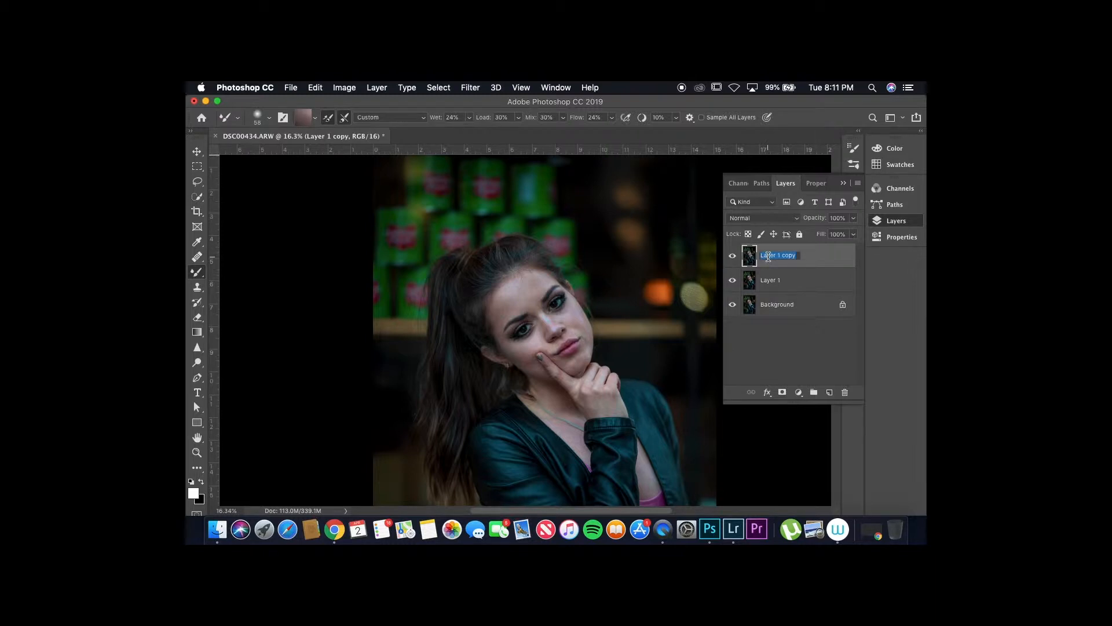
{"action": "type", "text": "TEXTURE"}
Step: Rename the middle layer, Layer 1, as COLOR
{"action": "left_click", "coordinate": [768, 281]}
{"action": "double_click", "coordinate": [769, 282]}
{"action": "type", "text": "COLOR"}
{"action": "key", "text": "Return"}
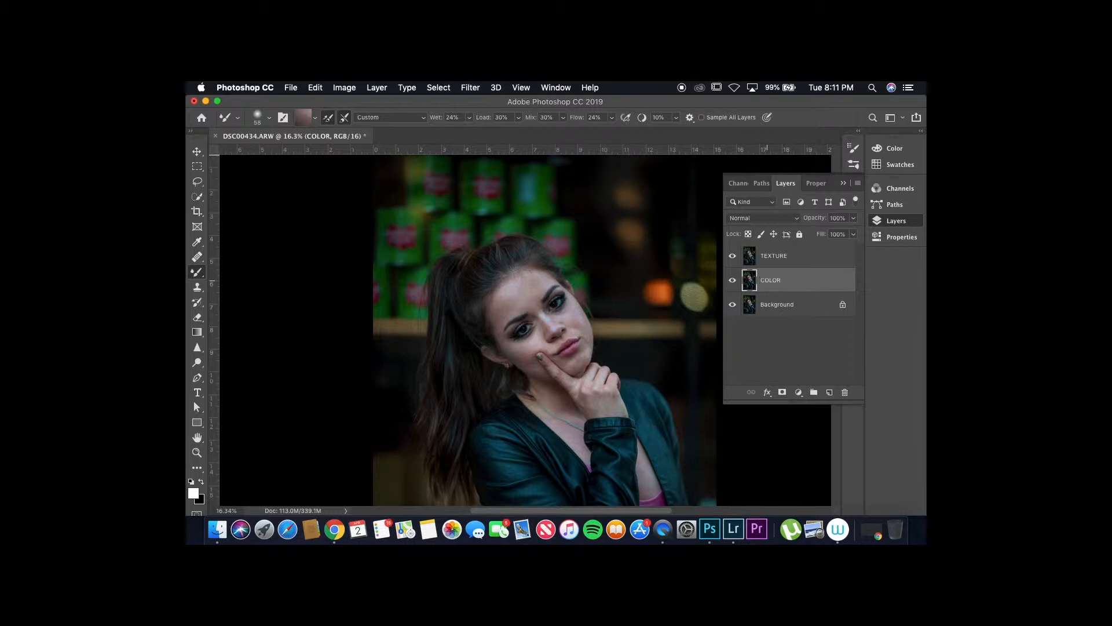
Step: Hide the TEXTURE layer and open the Dust & Scratches filter for the COLOR layer
{"action": "left_click", "coordinate": [774, 258]}
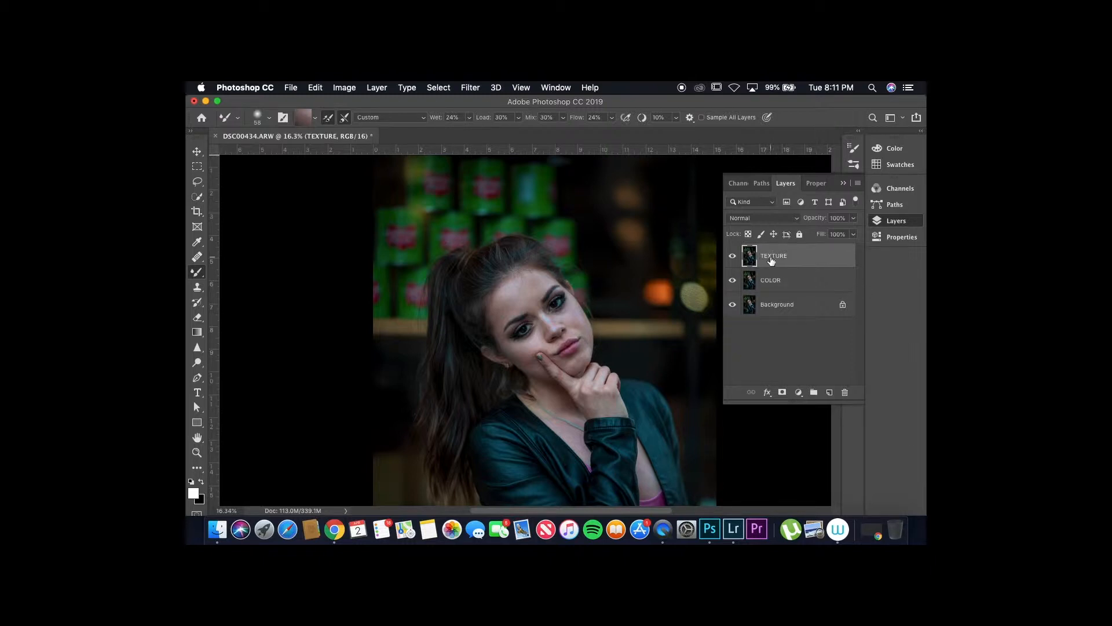
{"action": "left_click", "coordinate": [732, 258]}
{"action": "left_click", "coordinate": [775, 287]}
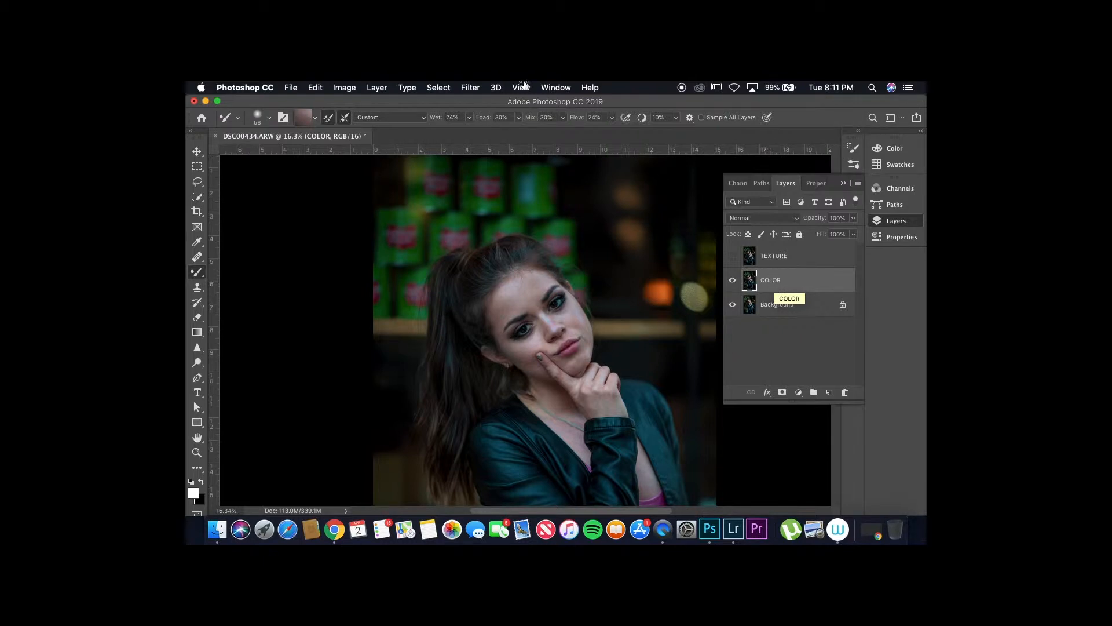
{"action": "left_click", "coordinate": [471, 87]}
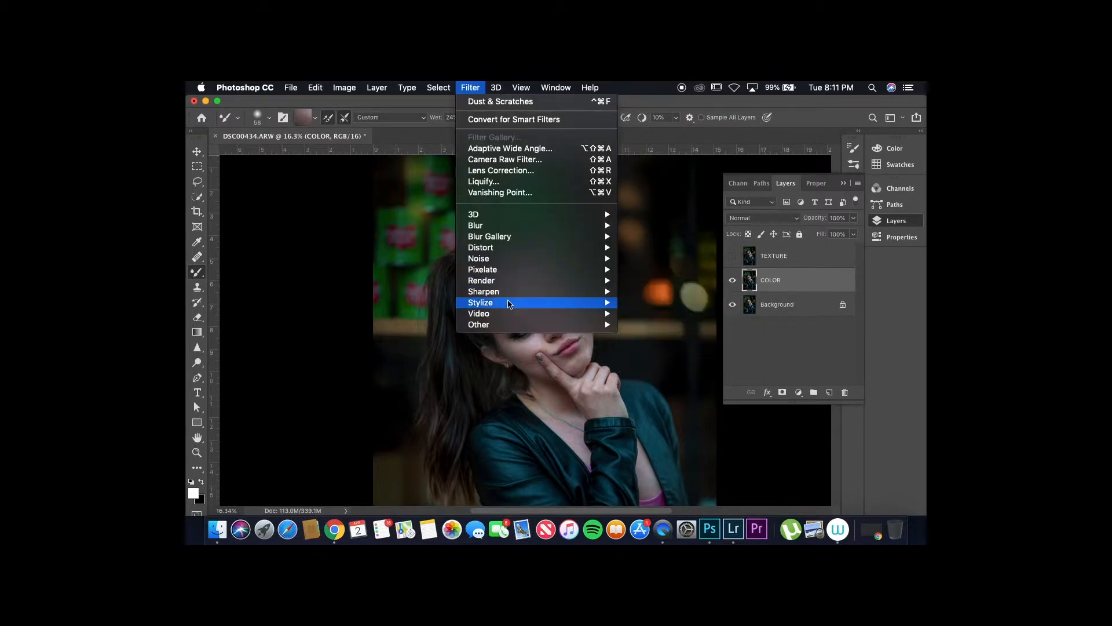
{"action": "mouse_move", "coordinate": [514, 261]}
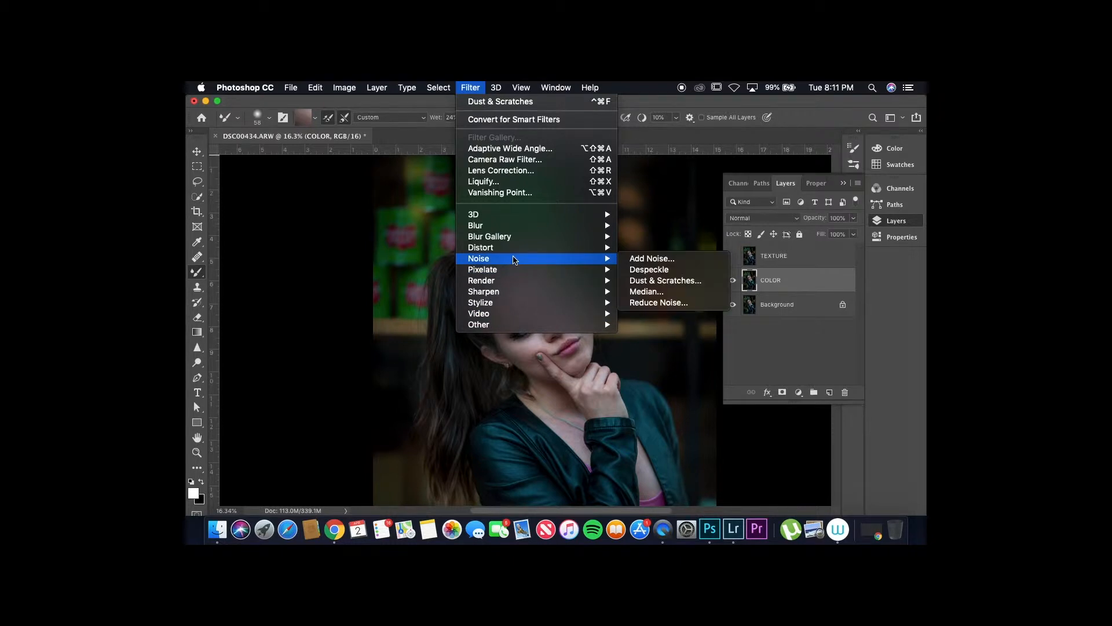
{"action": "left_click", "coordinate": [706, 286]}
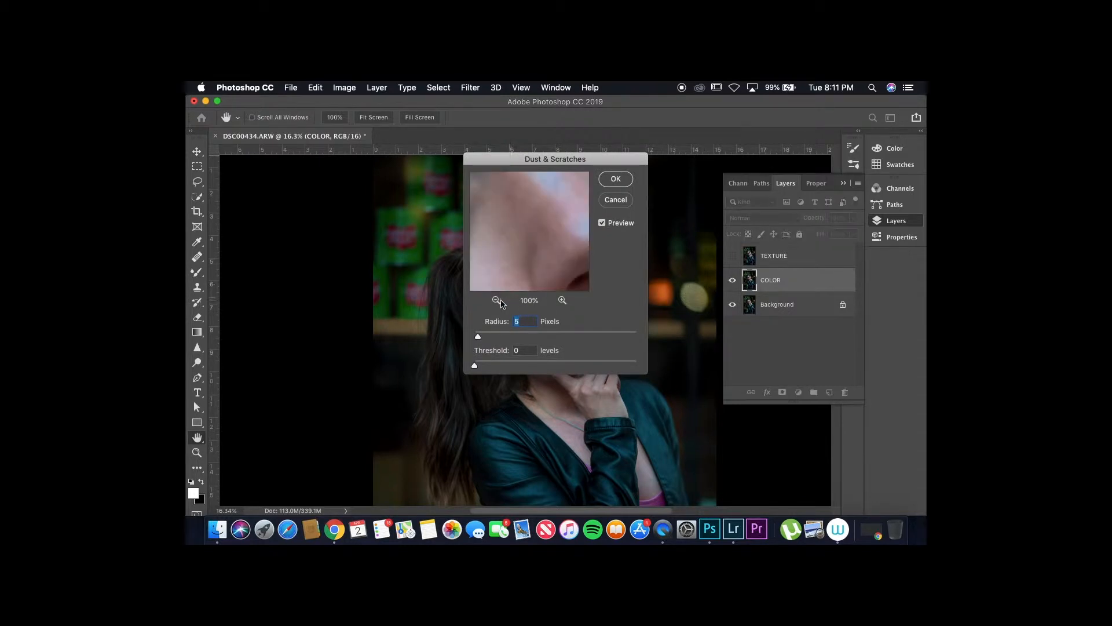
Step: Lower the Dust & Scratches radius to 1 pixel and examine the cheek skin in the filter preview
{"action": "left_click", "coordinate": [502, 302]}
{"action": "type", "text": "0"}
{"action": "key", "text": "Tab"}
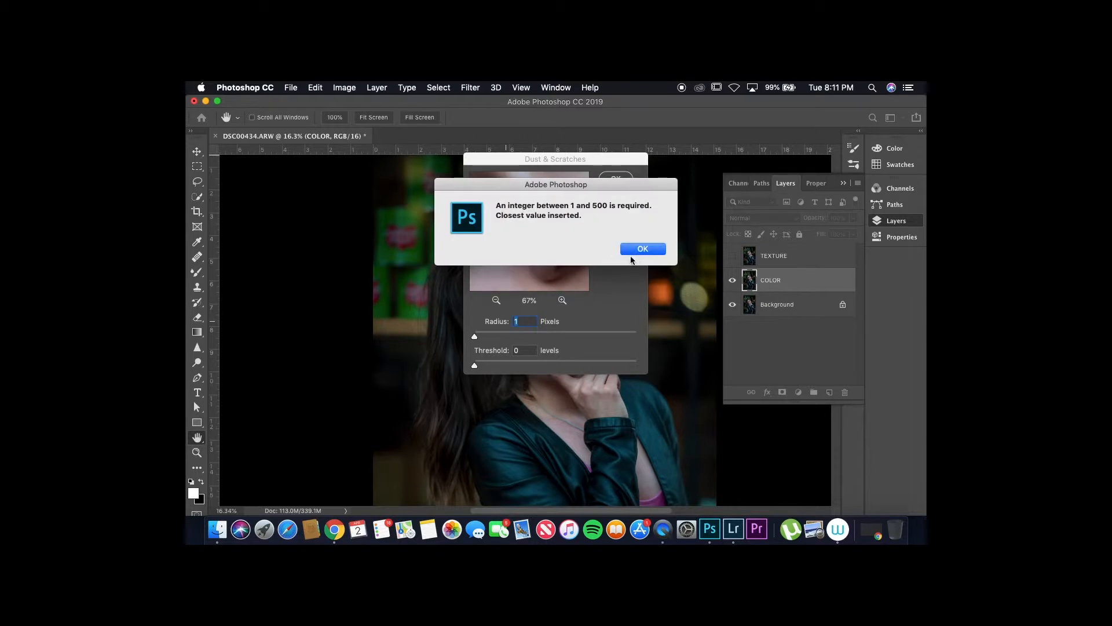
{"action": "left_click", "coordinate": [634, 254]}
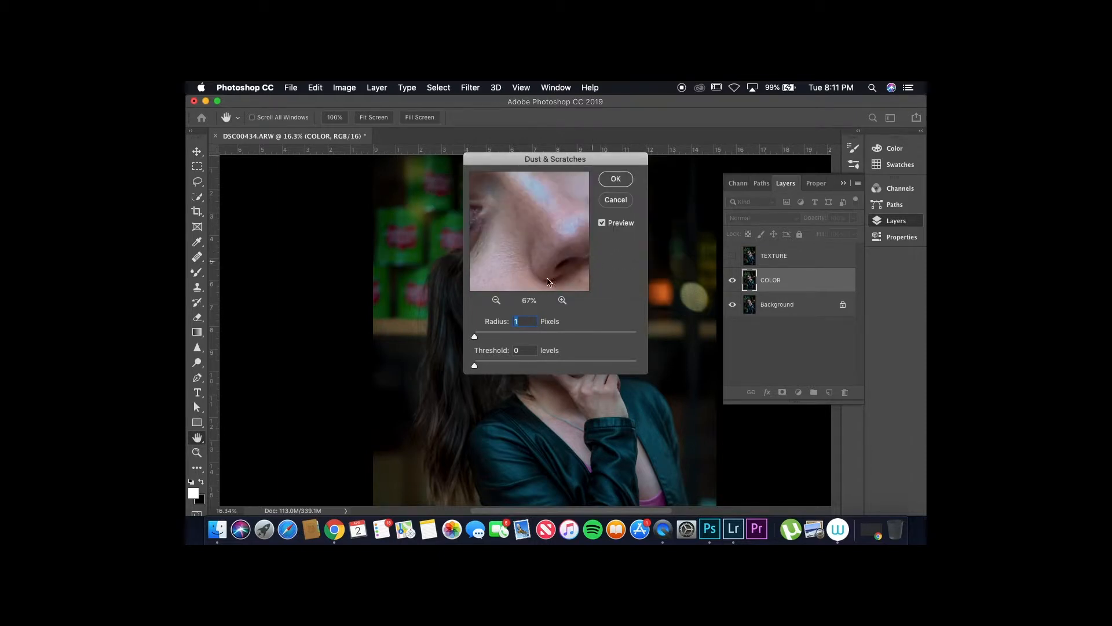
{"action": "left_click", "coordinate": [497, 301]}
{"action": "left_click", "coordinate": [497, 301]}
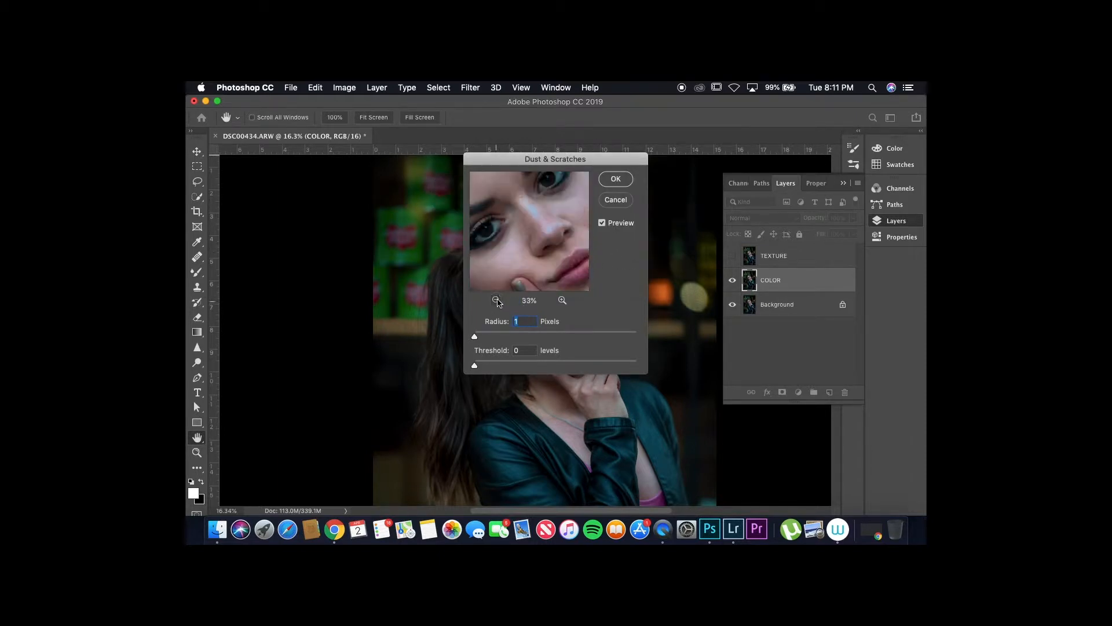
{"action": "left_click", "coordinate": [562, 300]}
{"action": "left_click", "coordinate": [562, 300]}
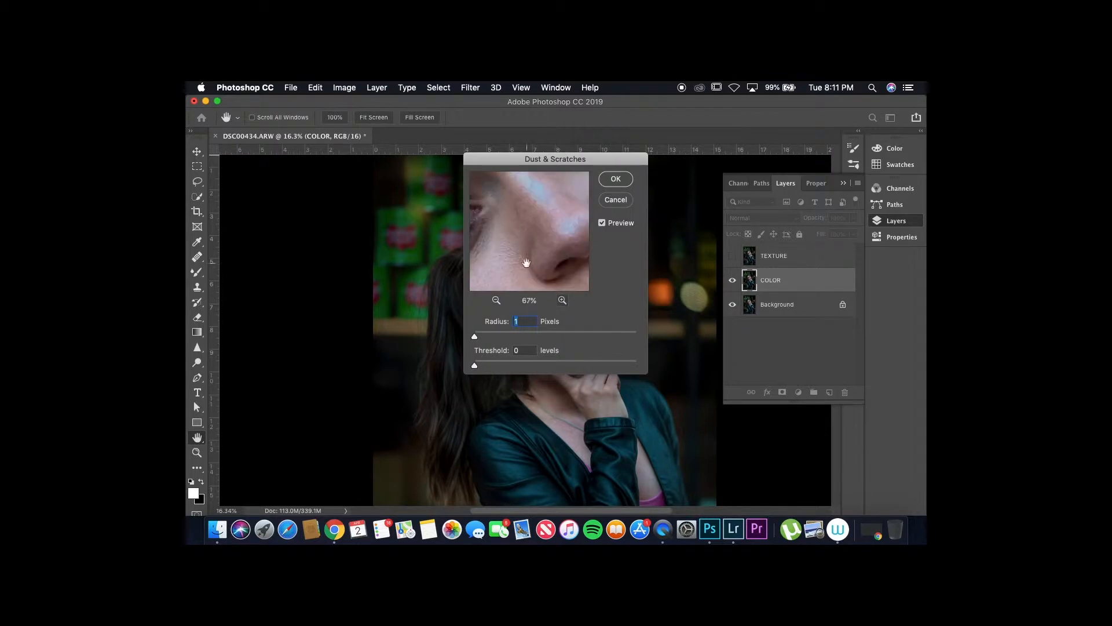
{"action": "left_click_drag", "start_coordinate": [524, 264], "coordinate": [547, 210]}
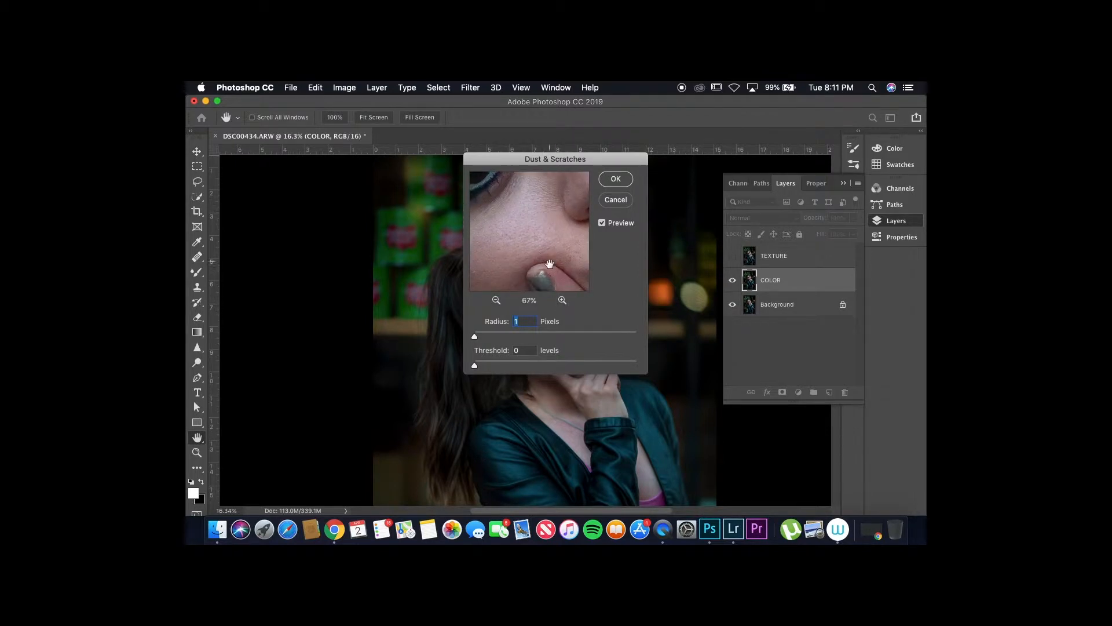
{"action": "left_click_drag", "start_coordinate": [551, 229], "coordinate": [570, 198]}
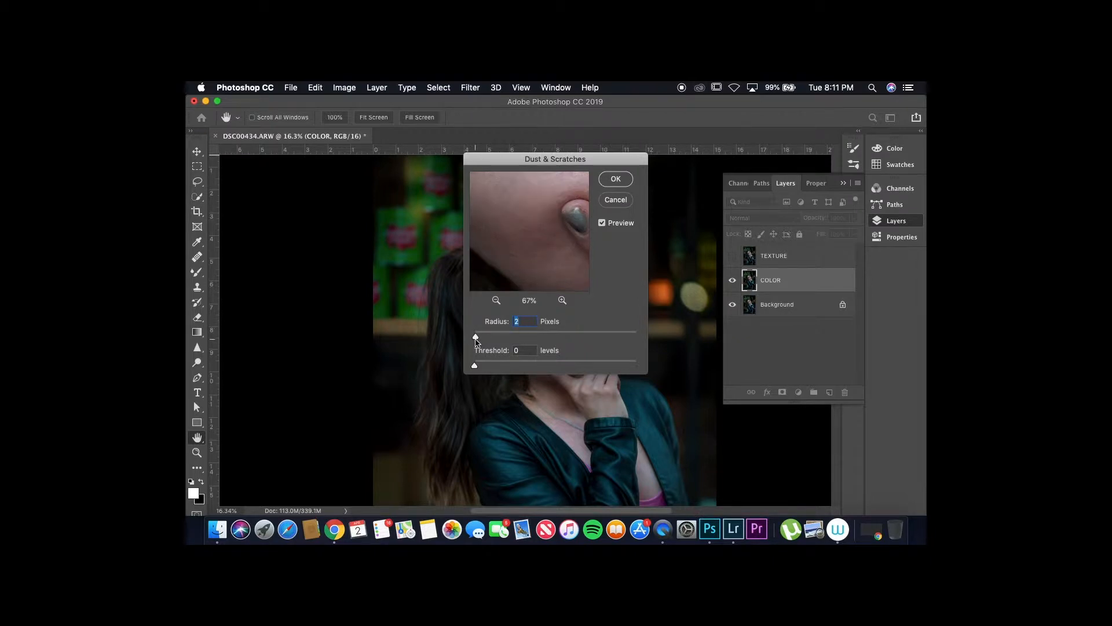
Step: Set the Dust & Scratches radius to 5 pixels, check the face in the preview and apply the filter
{"action": "left_click_drag", "start_coordinate": [475, 340], "coordinate": [477, 340]}
{"action": "left_click_drag", "start_coordinate": [477, 340], "coordinate": [479, 341]}
{"action": "left_click_drag", "start_coordinate": [543, 210], "coordinate": [540, 265]}
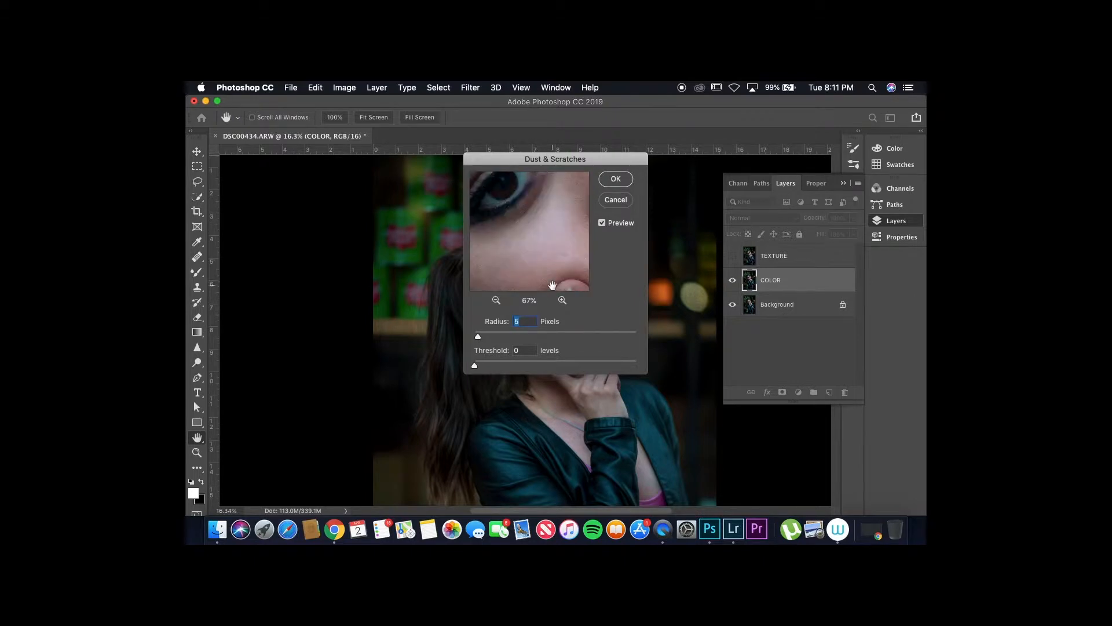
{"action": "left_click", "coordinate": [496, 301]}
{"action": "left_click", "coordinate": [496, 300]}
{"action": "left_click", "coordinate": [496, 300]}
{"action": "left_click", "coordinate": [496, 301]}
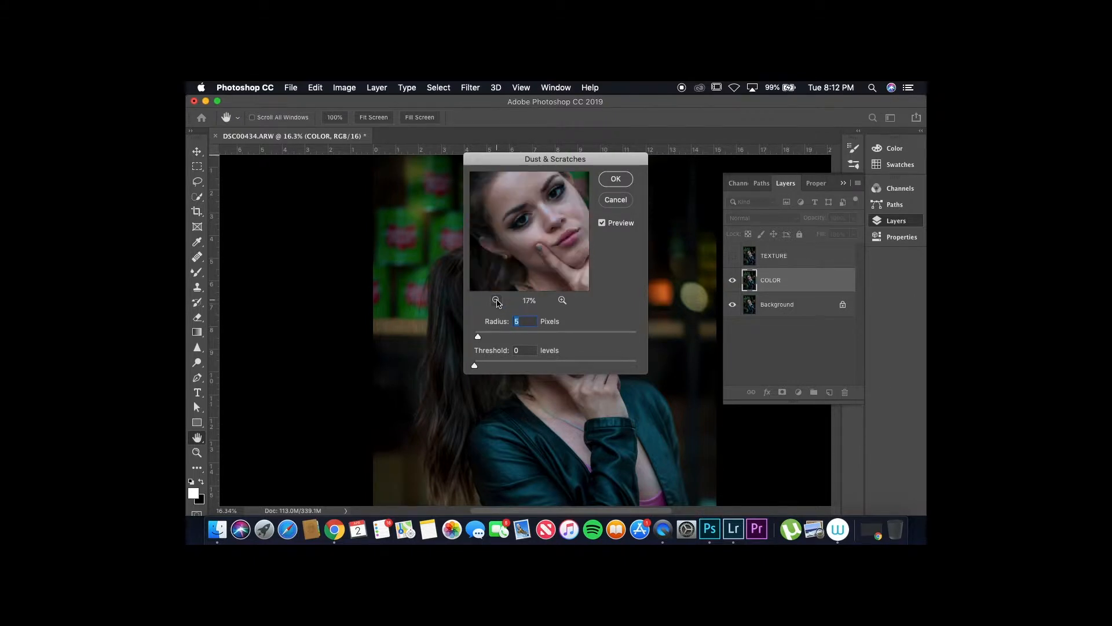
{"action": "left_click", "coordinate": [616, 180]}
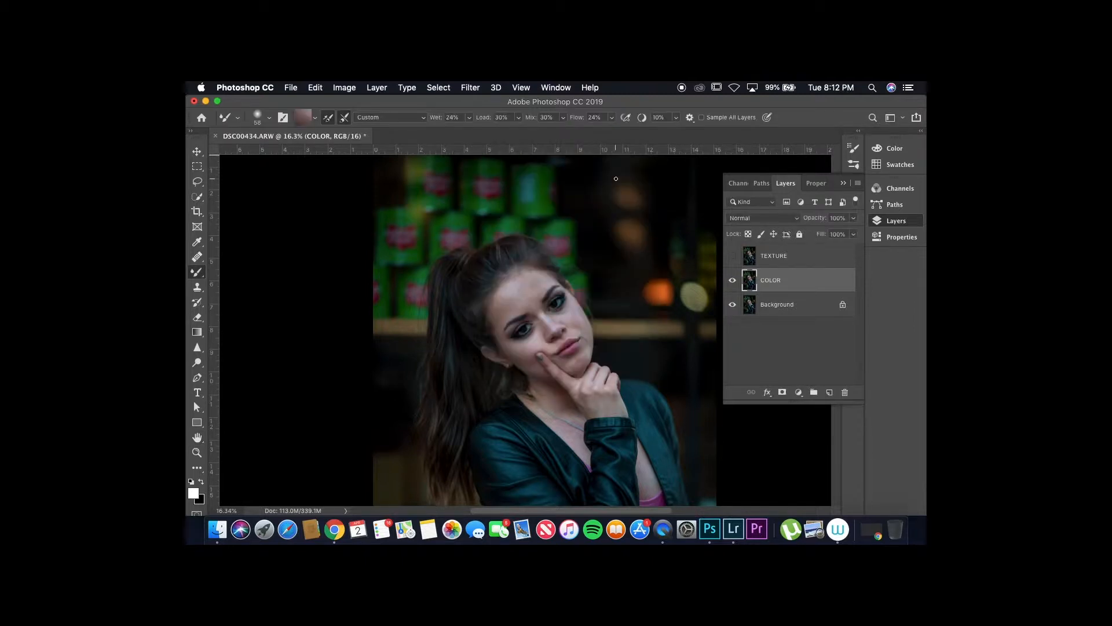
Step: Make the TEXTURE layer visible again and open Apply Image for it
{"action": "left_click", "coordinate": [764, 259]}
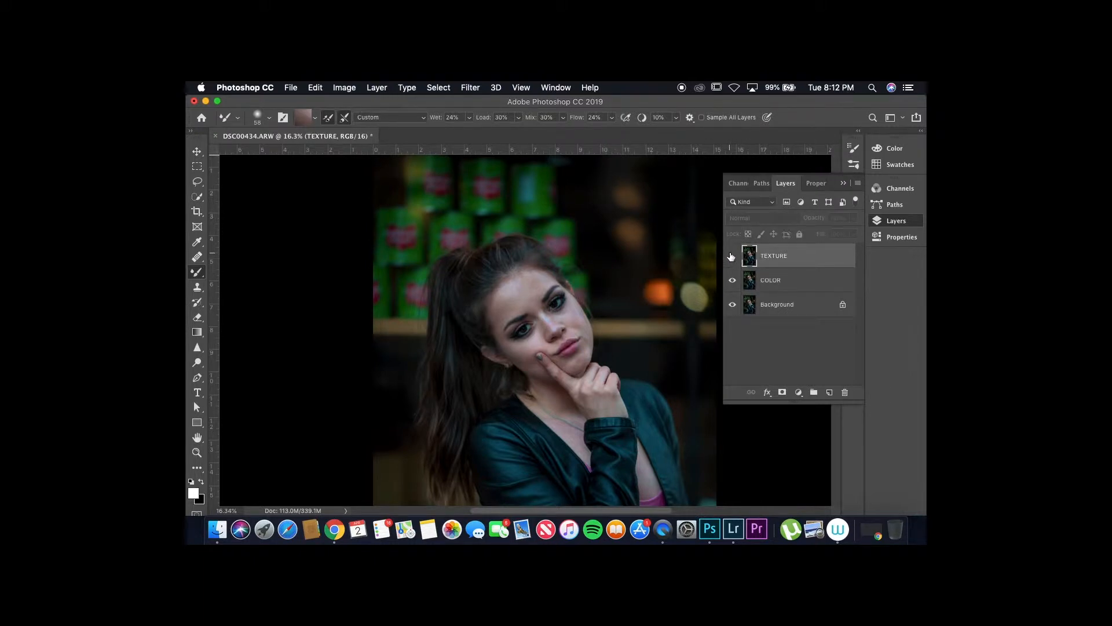
{"action": "left_click", "coordinate": [732, 256]}
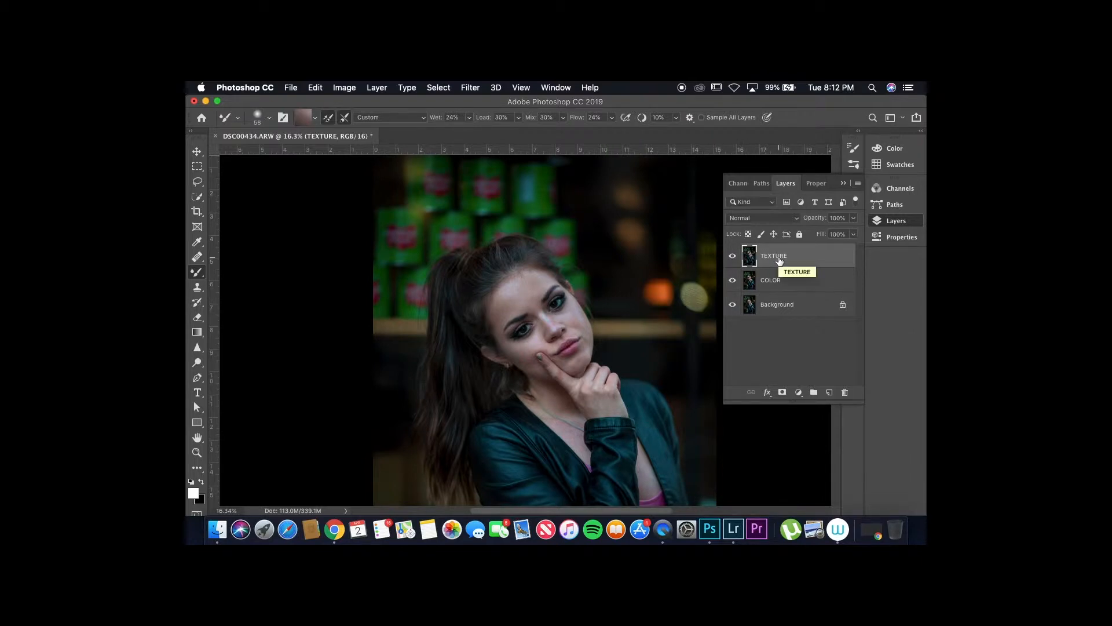
{"action": "left_click", "coordinate": [344, 87]}
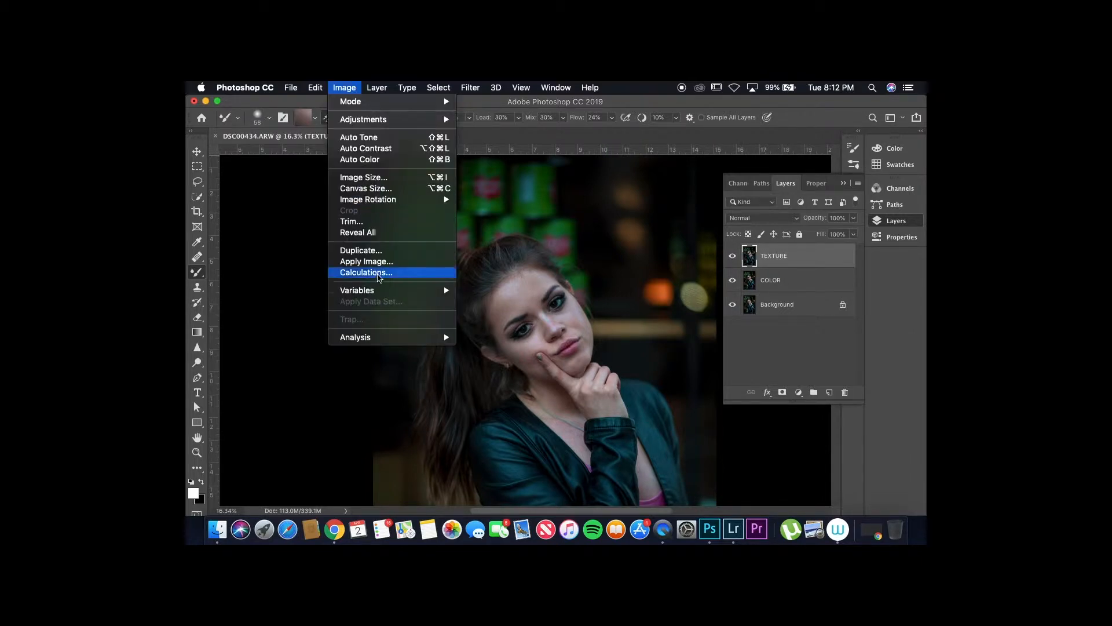
{"action": "left_click", "coordinate": [382, 263]}
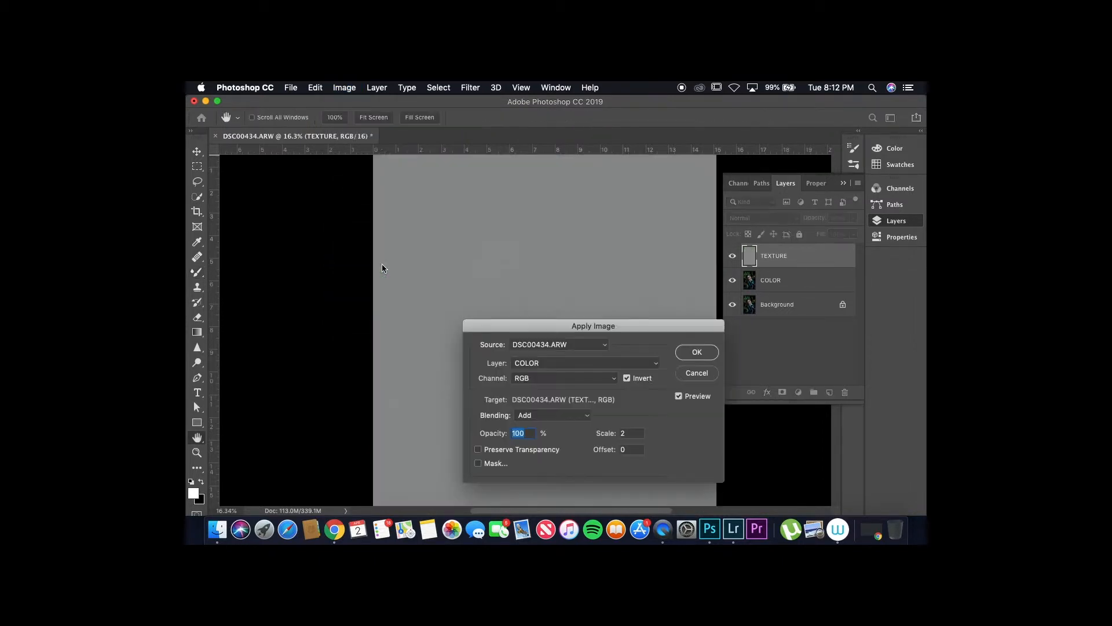
Step: Apply the COLOR layer's inverted RGB channel to TEXTURE with Add blending, 100% opacity, scale 2 and offset 0
{"action": "left_click", "coordinate": [626, 379]}
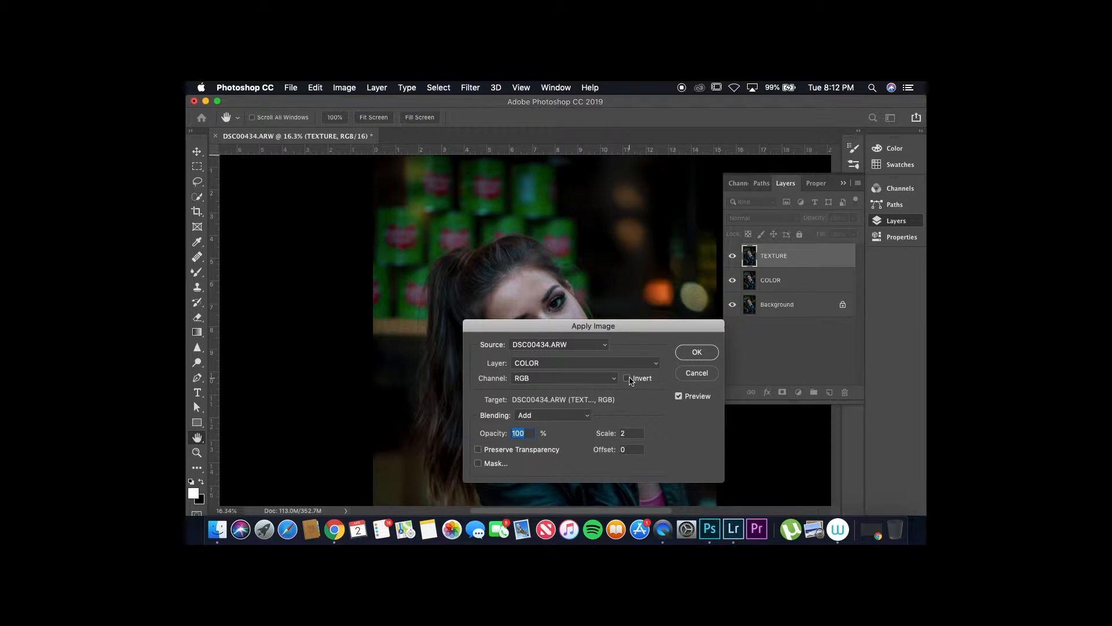
{"action": "left_click", "coordinate": [540, 363]}
{"action": "left_click", "coordinate": [546, 335]}
{"action": "left_click", "coordinate": [549, 365]}
{"action": "left_click", "coordinate": [543, 391]}
{"action": "left_click", "coordinate": [538, 416]}
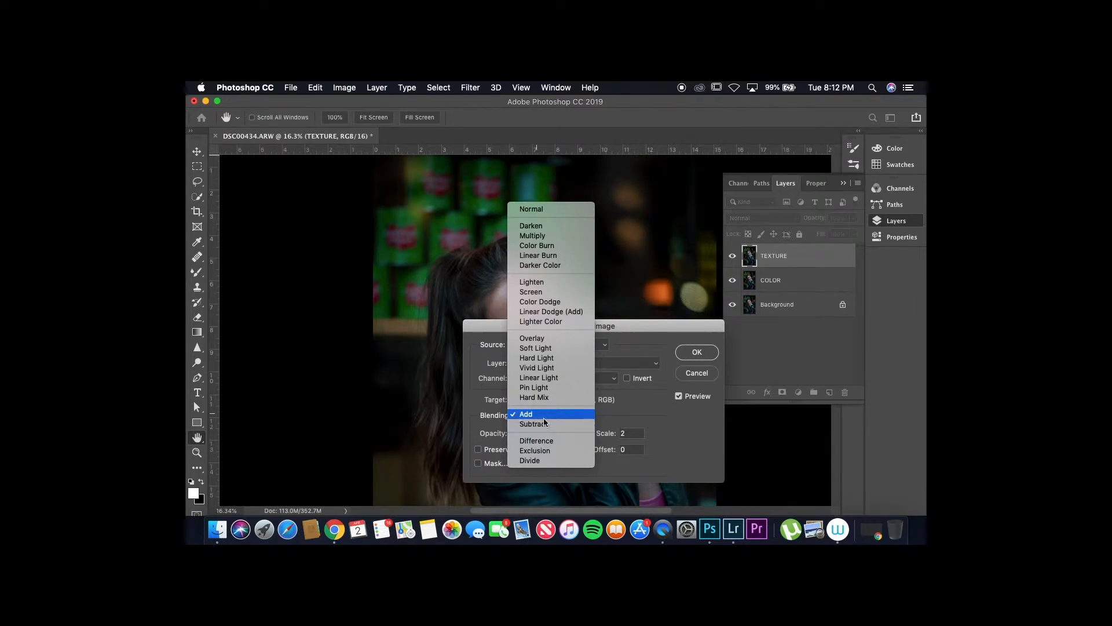
{"action": "left_click", "coordinate": [544, 415]}
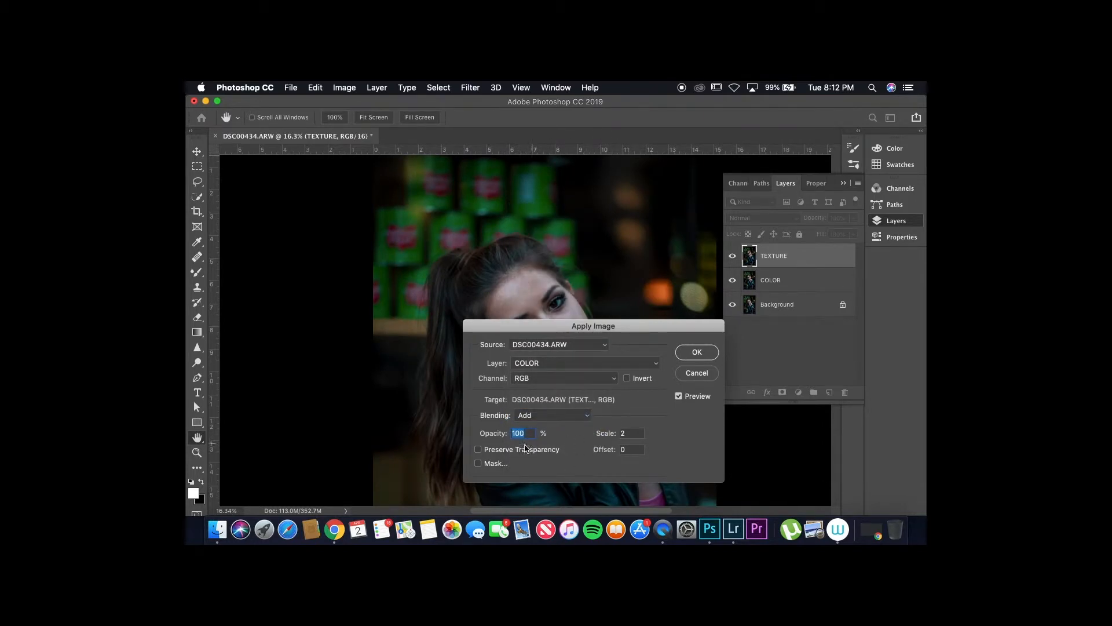
{"action": "left_click", "coordinate": [627, 378]}
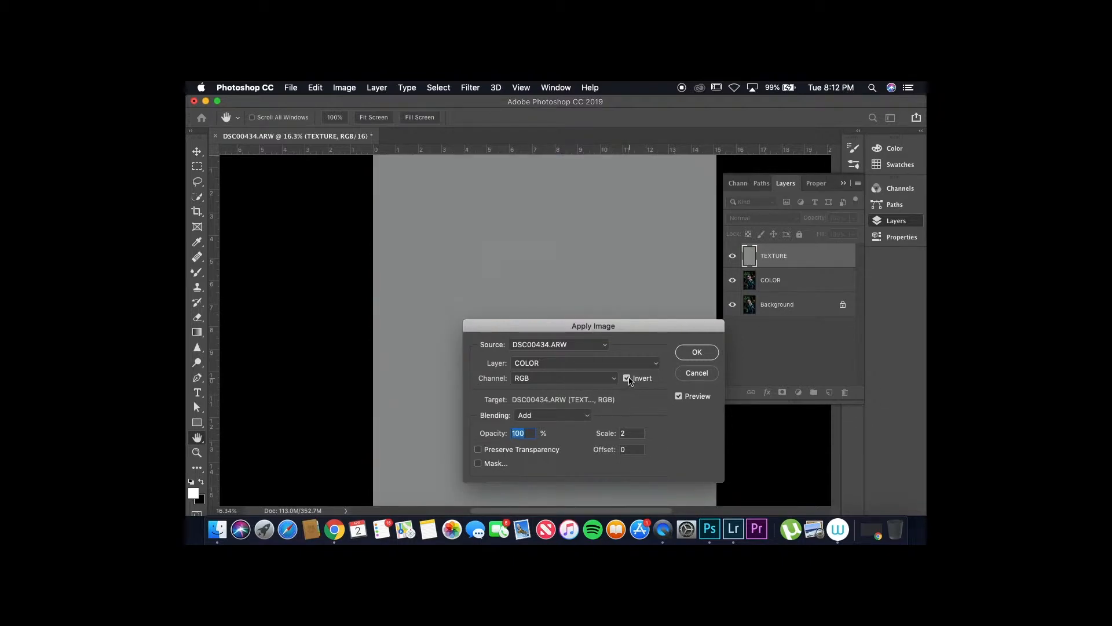
{"action": "left_click", "coordinate": [696, 351]}
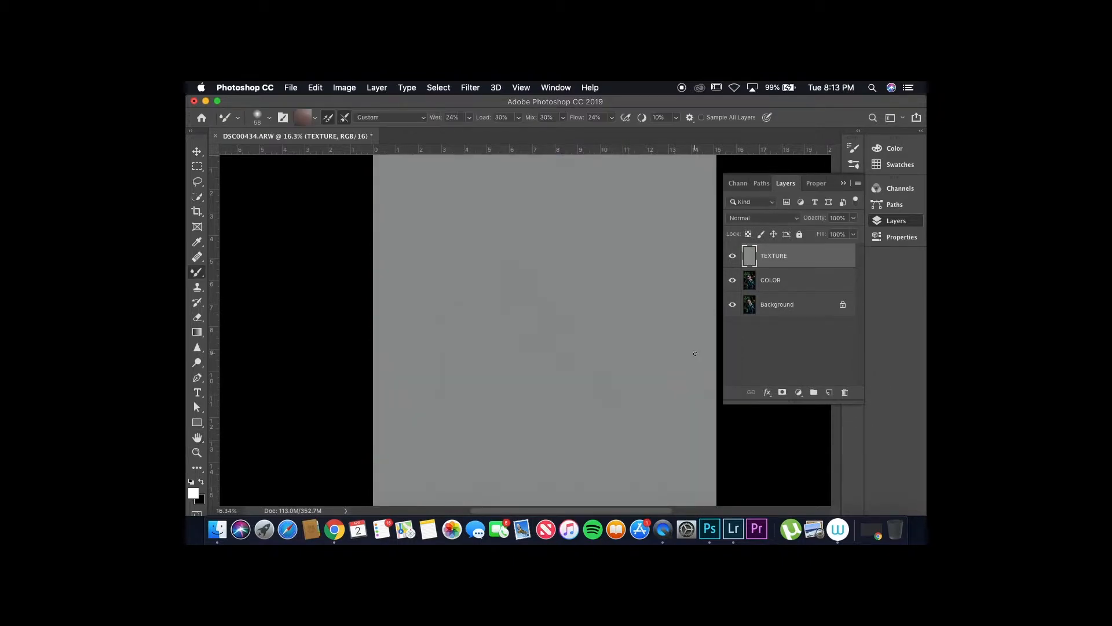
Step: Set the TEXTURE layer's blend mode to Linear Light and group it with the COLOR layer
{"action": "left_click", "coordinate": [775, 219]}
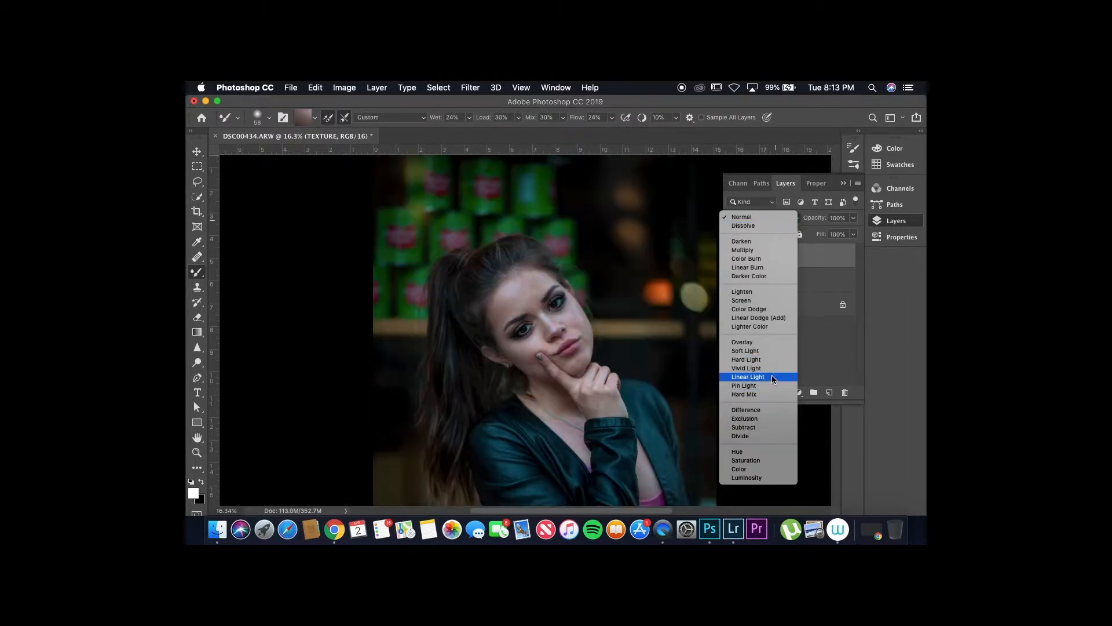
{"action": "left_click", "coordinate": [771, 376]}
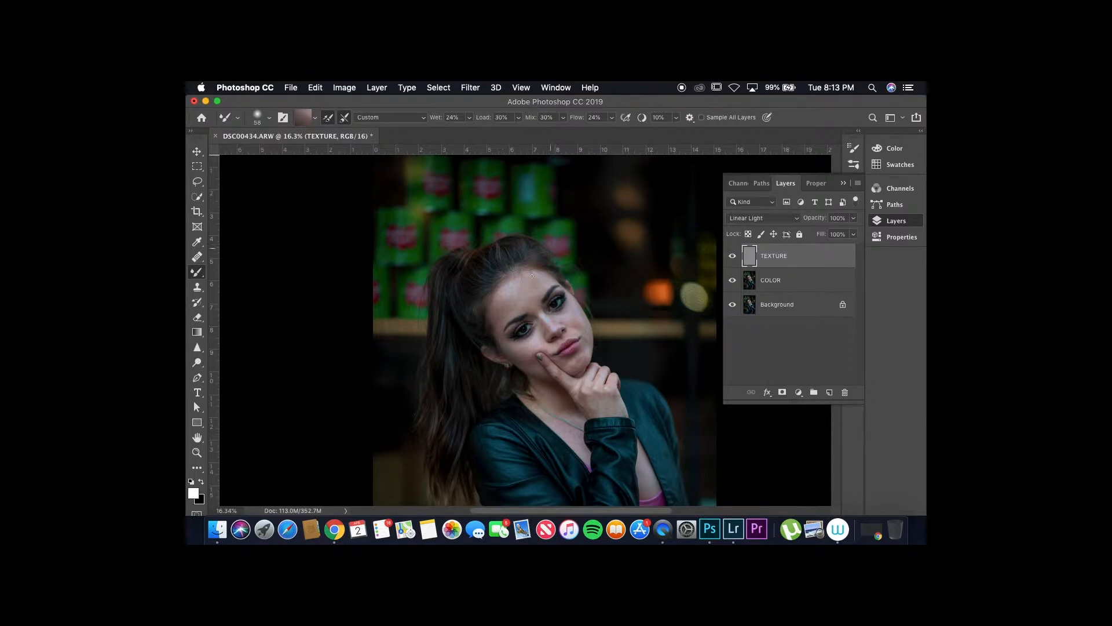
{"action": "left_click", "coordinate": [807, 286], "text": "shift"}
{"action": "key", "text": "super+g"}
{"action": "double_click", "coordinate": [773, 251]}
{"action": "key", "text": "super+f"}
{"action": "type", "text": "RETO"}
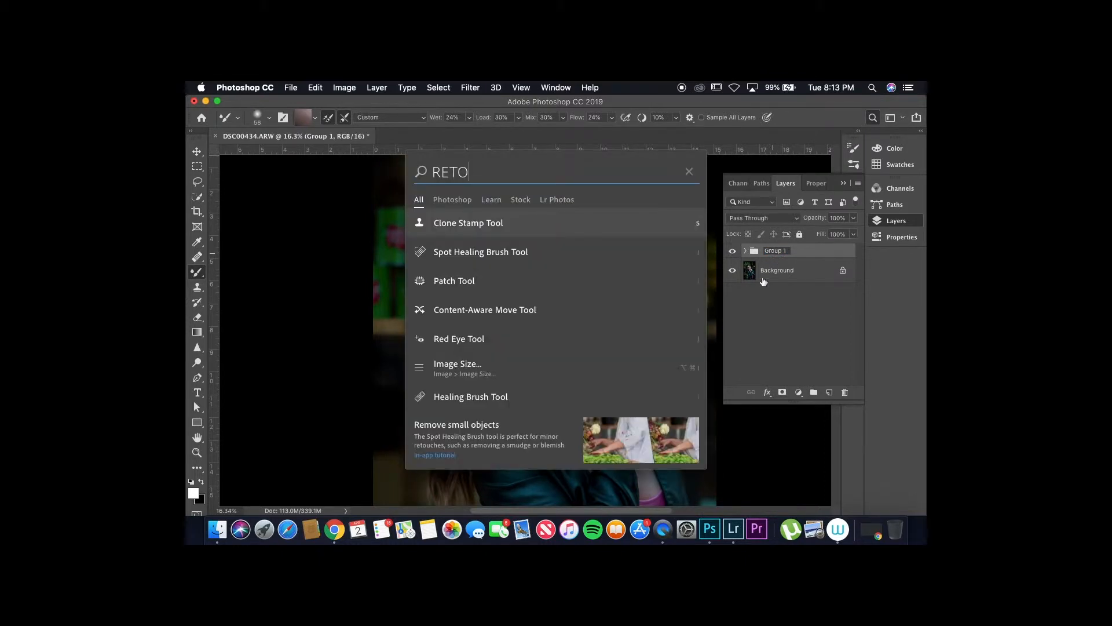
{"action": "left_click", "coordinate": [711, 233]}
{"action": "key", "text": "Return"}
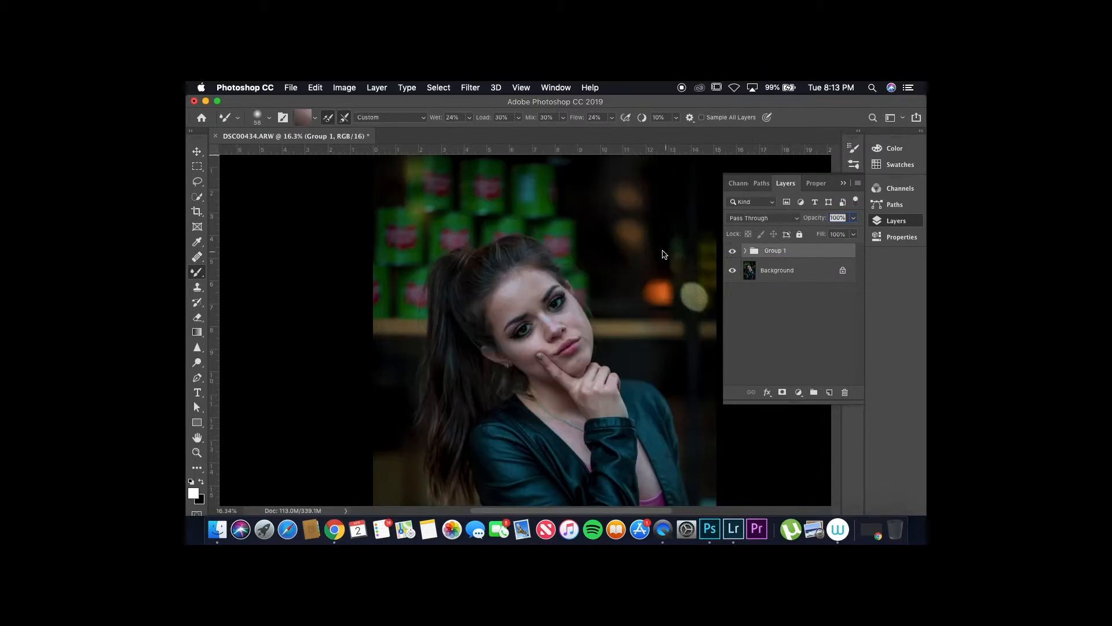
Step: Rename the new layer group as RETOUCH
{"action": "double_click", "coordinate": [779, 252]}
{"action": "type", "text": "RETO"}
{"action": "type", "text": "CU"}
{"action": "key", "text": "BackSpace"}
{"action": "key", "text": "BackSpace"}
{"action": "type", "text": "UCH"}
{"action": "key", "text": "Return"}
Step: Select the Background layer and examine the skin on the woman's face up close
{"action": "left_click", "coordinate": [786, 277]}
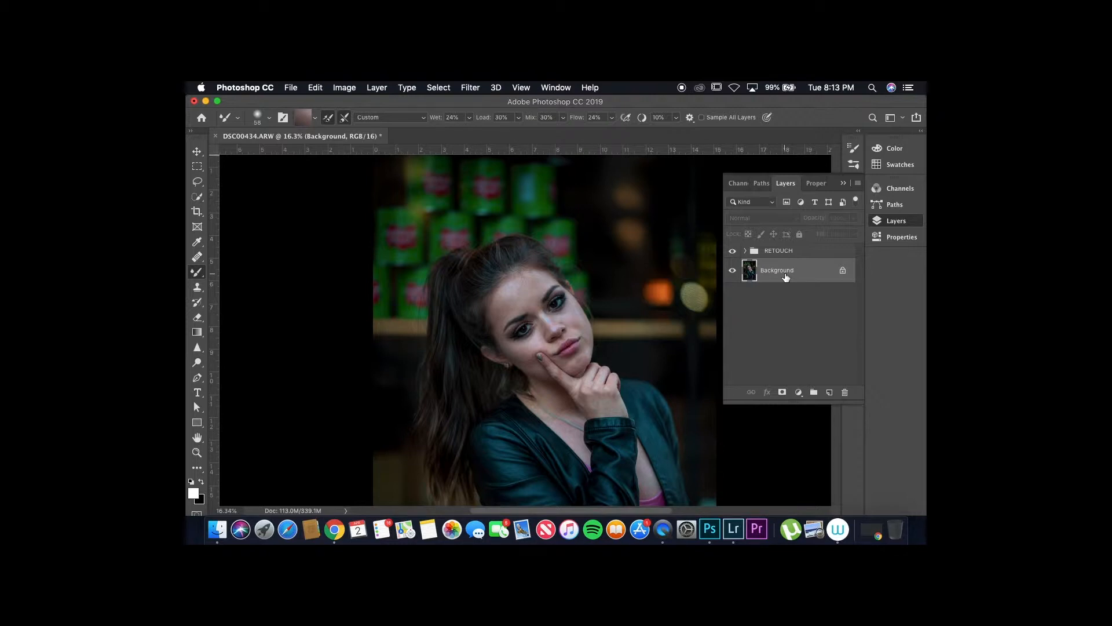
{"action": "scroll", "coordinate": [524, 329], "scroll_direction": "up", "scroll_amount": 10}
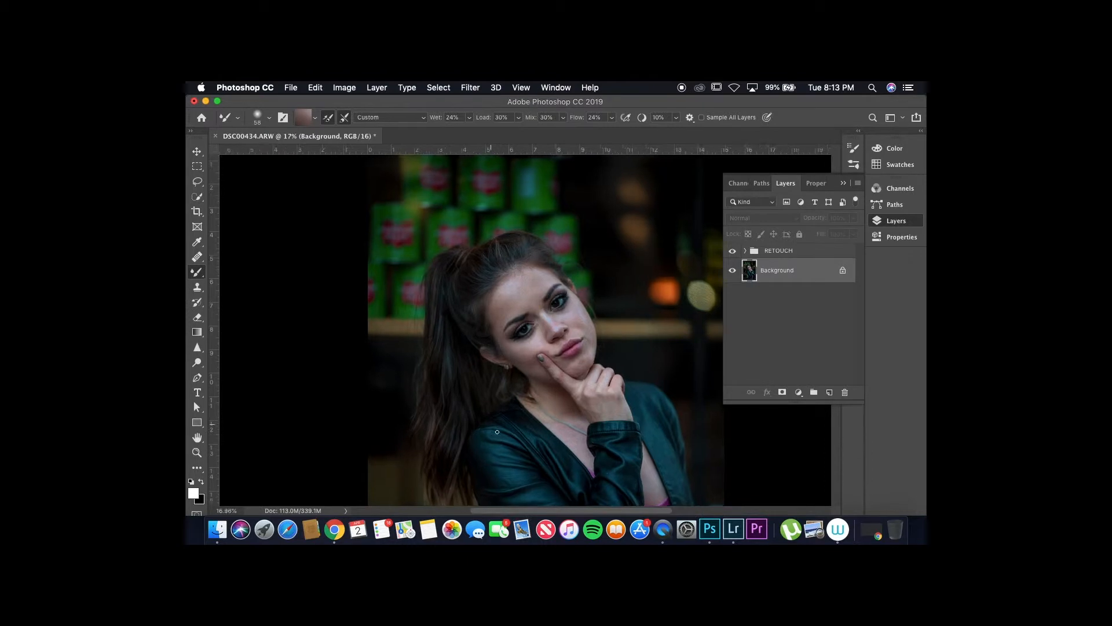
{"action": "scroll", "coordinate": [497, 432], "scroll_direction": "down", "scroll_amount": 5}
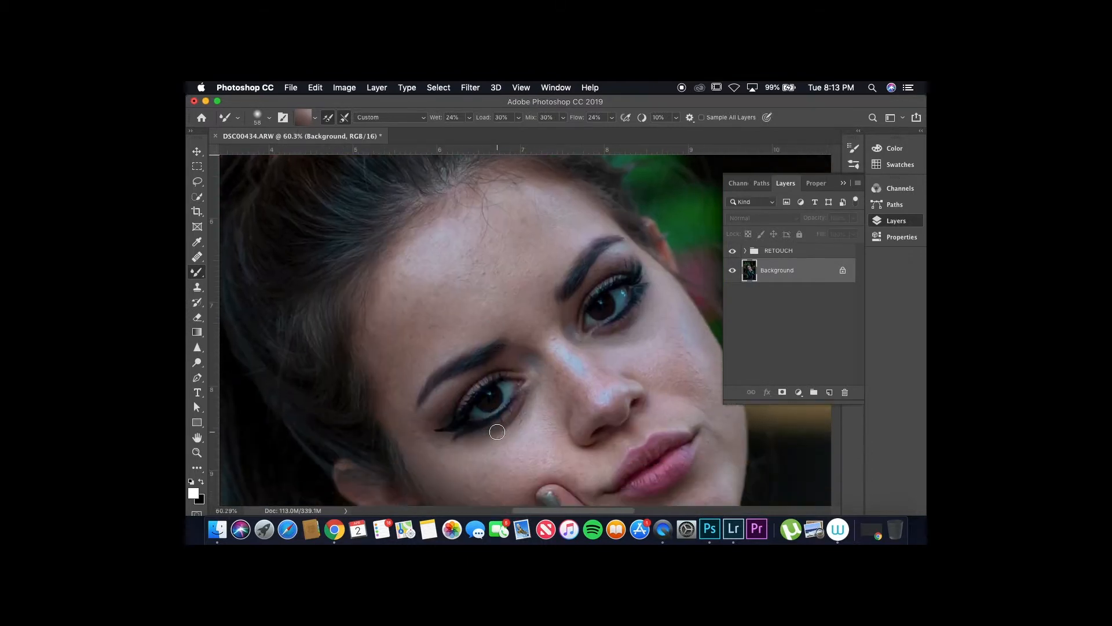
{"action": "scroll", "coordinate": [497, 432], "scroll_direction": "up", "scroll_amount": 5}
{"action": "scroll", "coordinate": [497, 432], "scroll_direction": "right", "scroll_amount": 3}
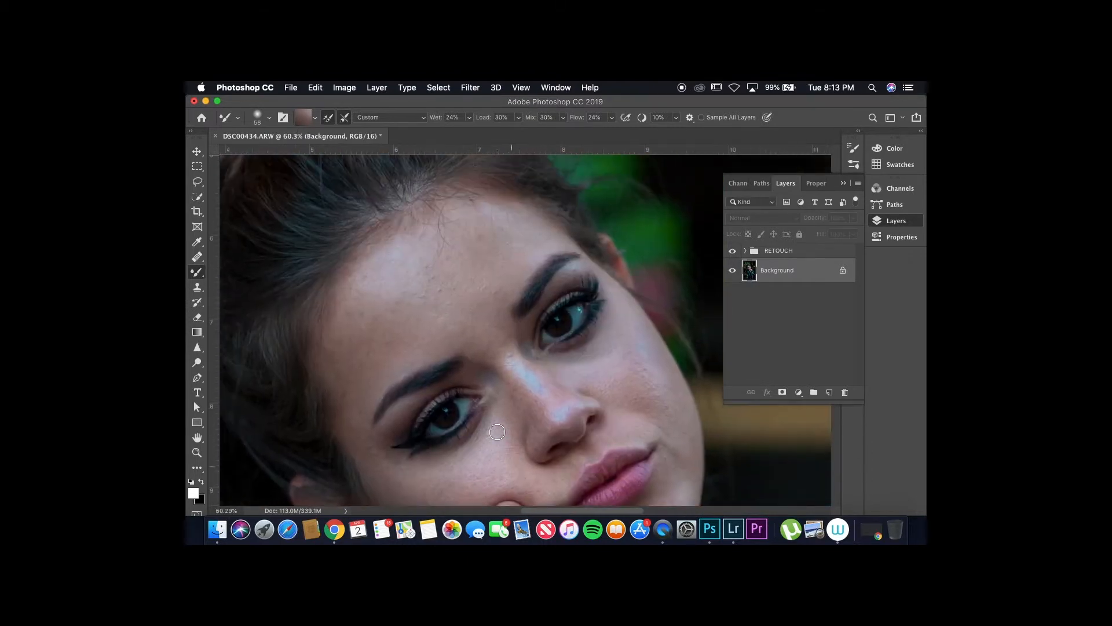
{"action": "scroll", "coordinate": [497, 432], "scroll_direction": "down", "scroll_amount": 5}
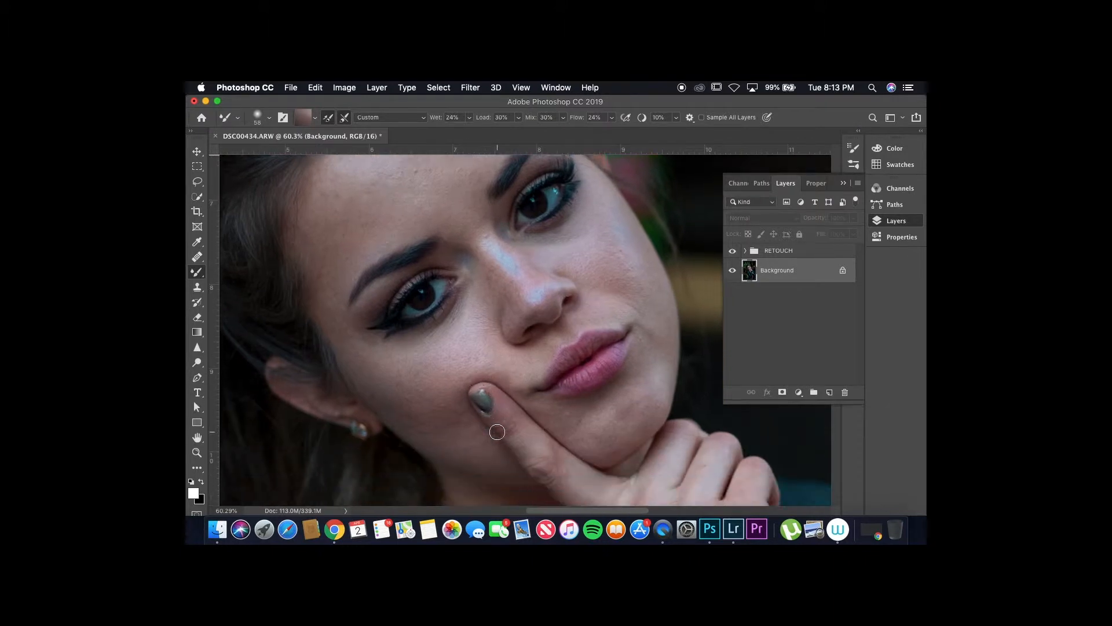
Step: Add a Solid Color fill layer above the RETOUCH group, with the colour's brightness set to 50%
{"action": "scroll", "coordinate": [497, 431], "scroll_direction": "up", "scroll_amount": 4}
{"action": "scroll", "coordinate": [497, 432], "scroll_direction": "right", "scroll_amount": 2}
{"action": "scroll", "coordinate": [497, 431], "scroll_direction": "up", "scroll_amount": 4}
{"action": "scroll", "coordinate": [497, 432], "scroll_direction": "left", "scroll_amount": 2}
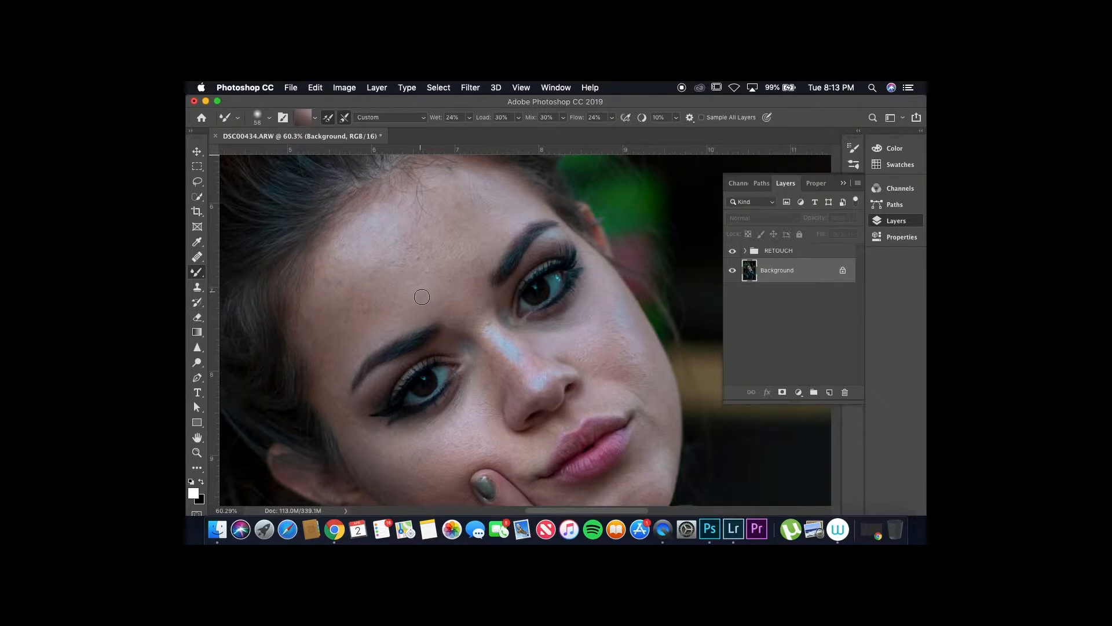
{"action": "left_click", "coordinate": [803, 251]}
{"action": "left_click", "coordinate": [798, 394]}
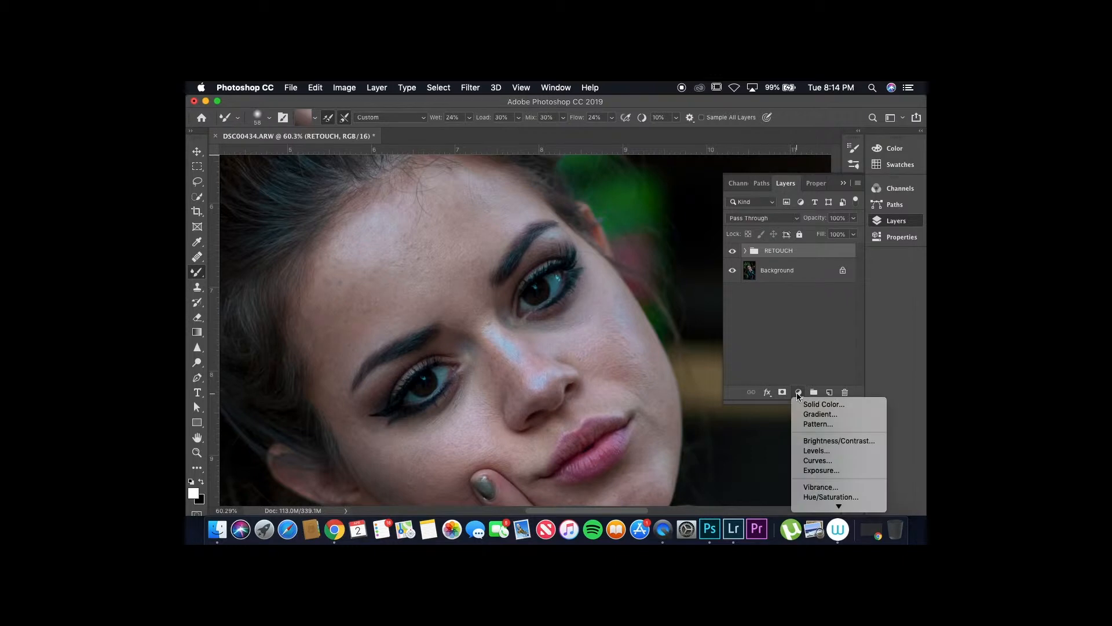
{"action": "left_click", "coordinate": [805, 404]}
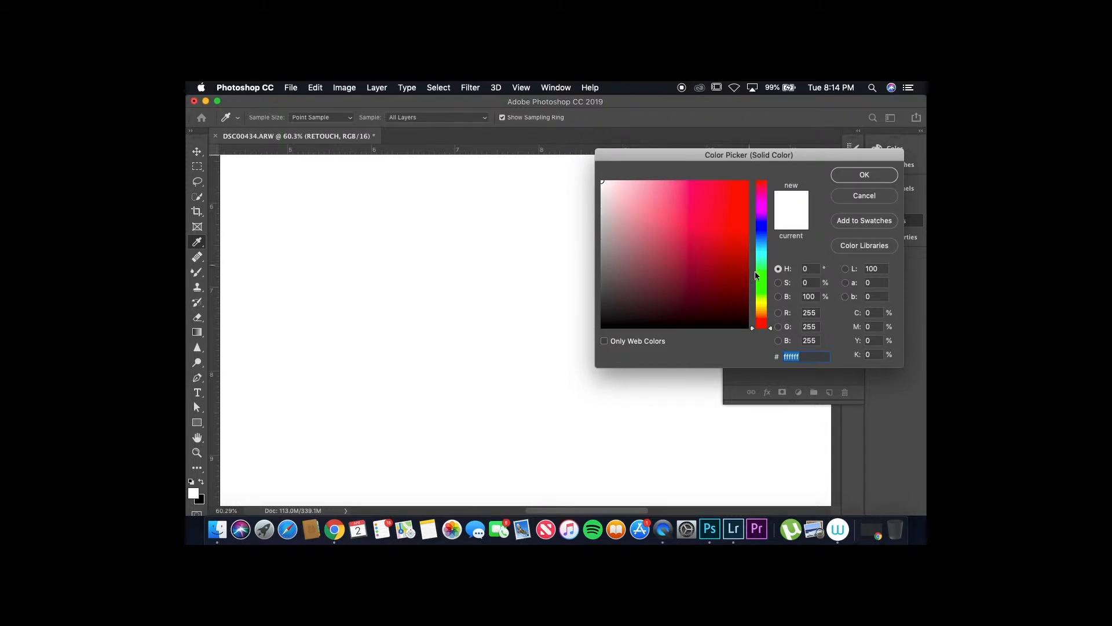
{"action": "left_click_drag", "start_coordinate": [817, 299], "coordinate": [791, 298]}
{"action": "type", "text": "50"}
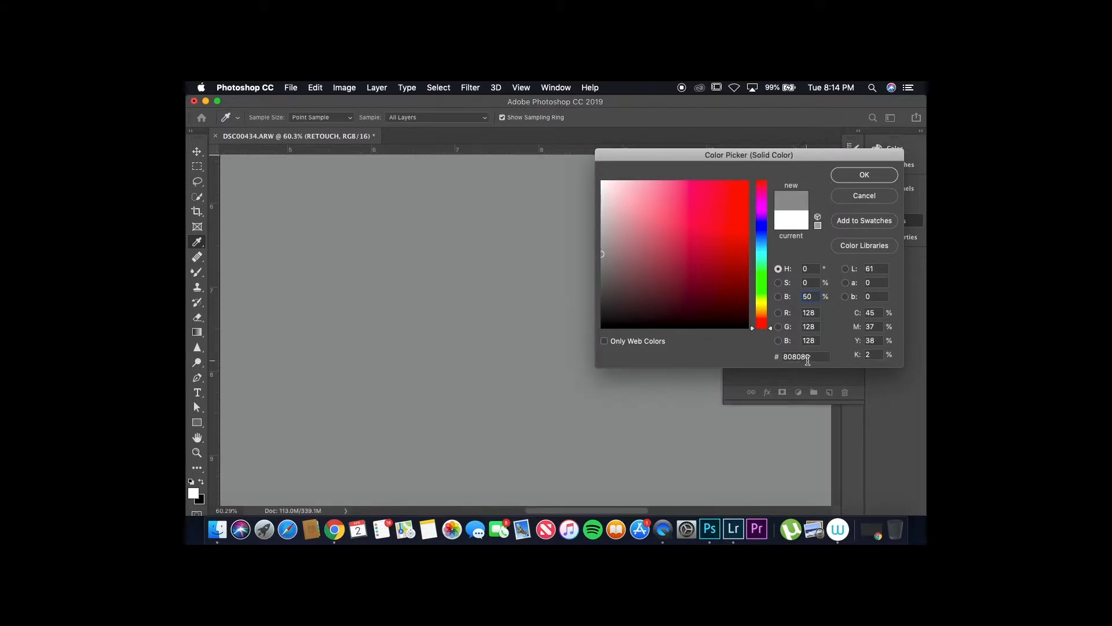
{"action": "left_click", "coordinate": [864, 175]}
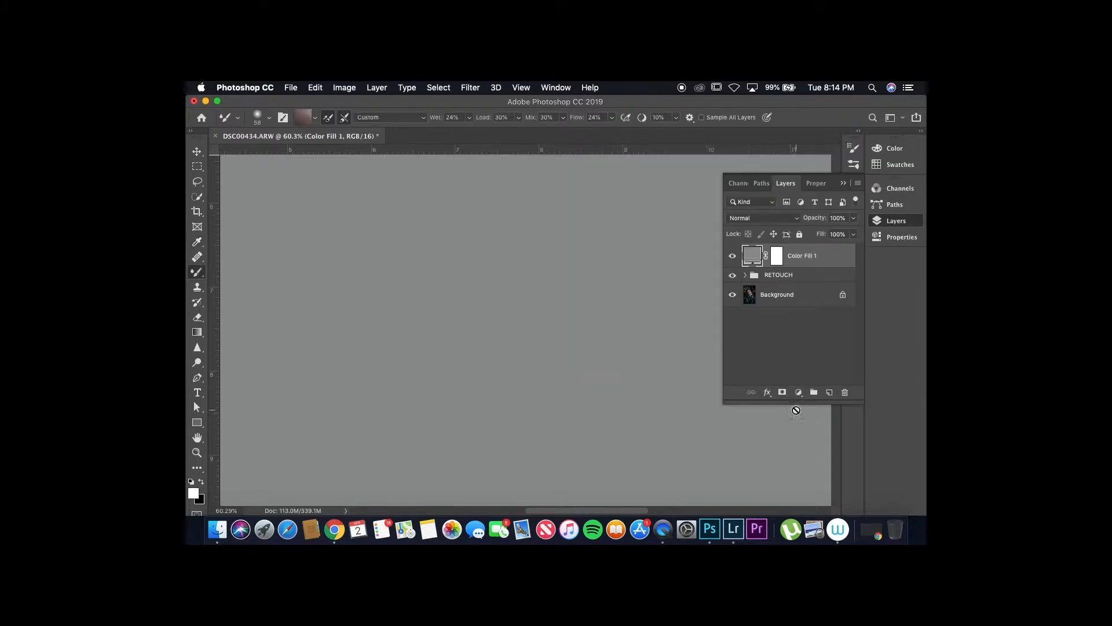
Step: Set the grey fill layer's blend mode to Color
{"action": "left_click", "coordinate": [755, 218]}
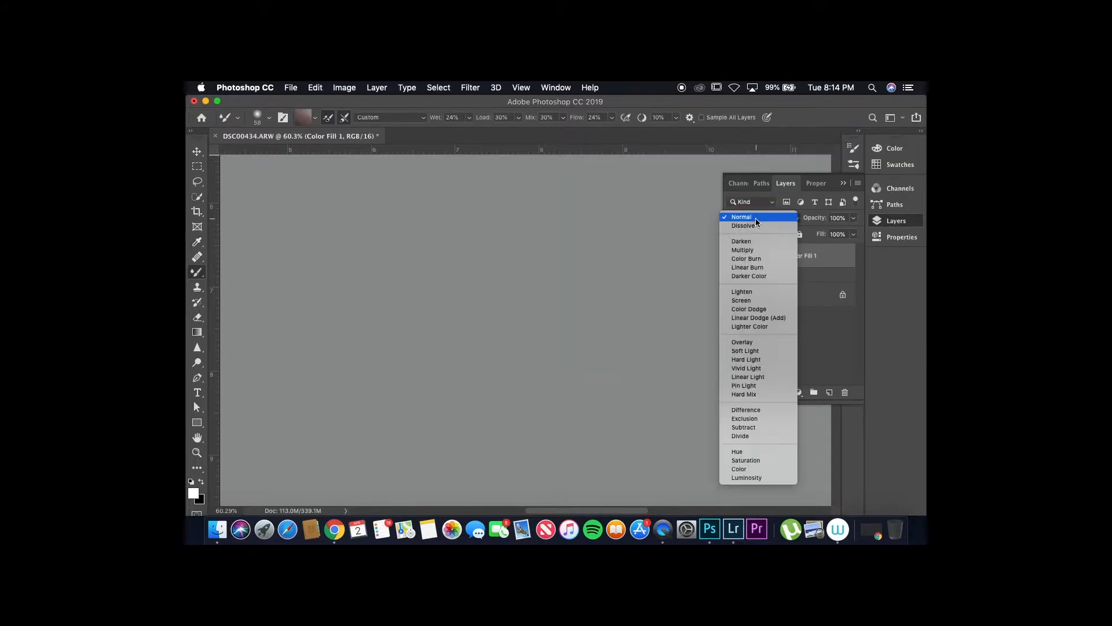
{"action": "left_click", "coordinate": [750, 469]}
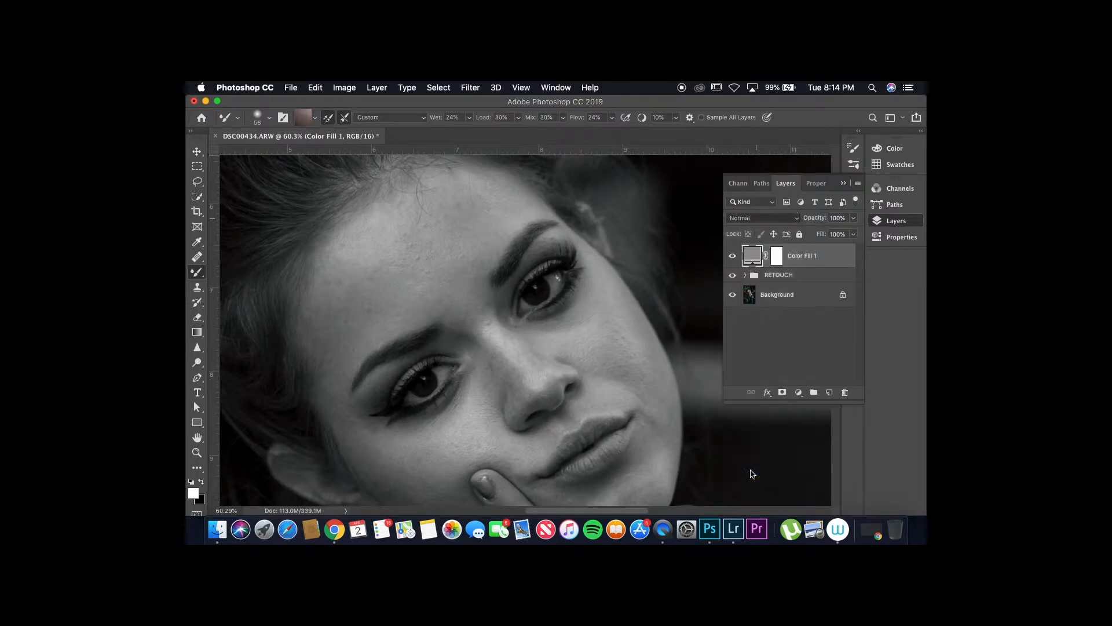
{"action": "scroll", "coordinate": [432, 337], "scroll_direction": "left", "scroll_amount": 3}
{"action": "scroll", "coordinate": [433, 337], "scroll_direction": "down", "scroll_amount": 6}
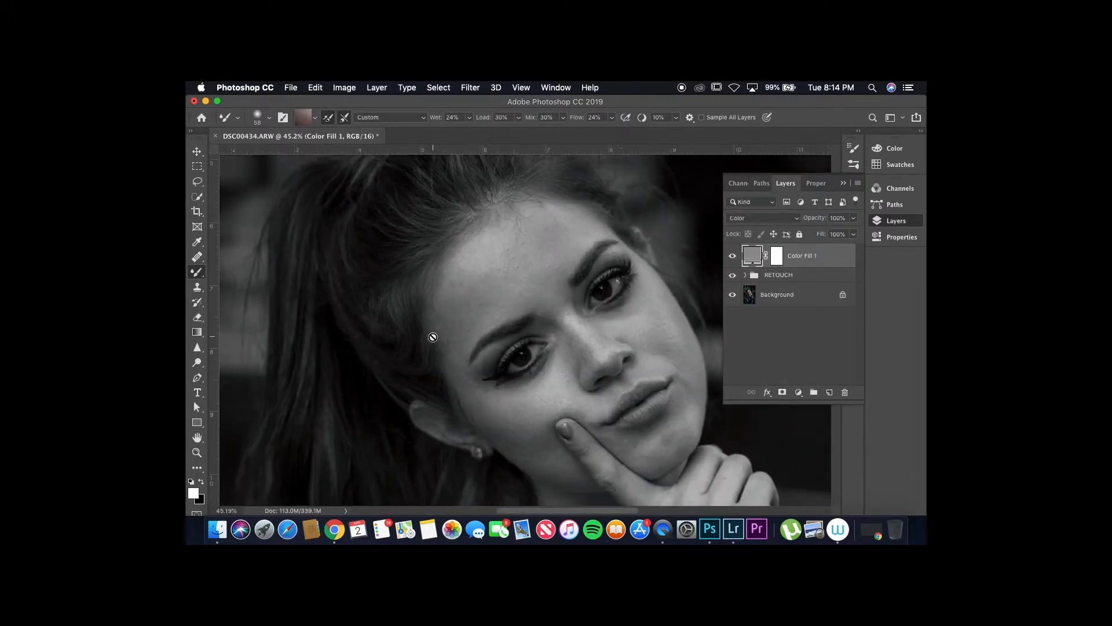
{"action": "scroll", "coordinate": [432, 337], "scroll_direction": "up", "scroll_amount": 4}
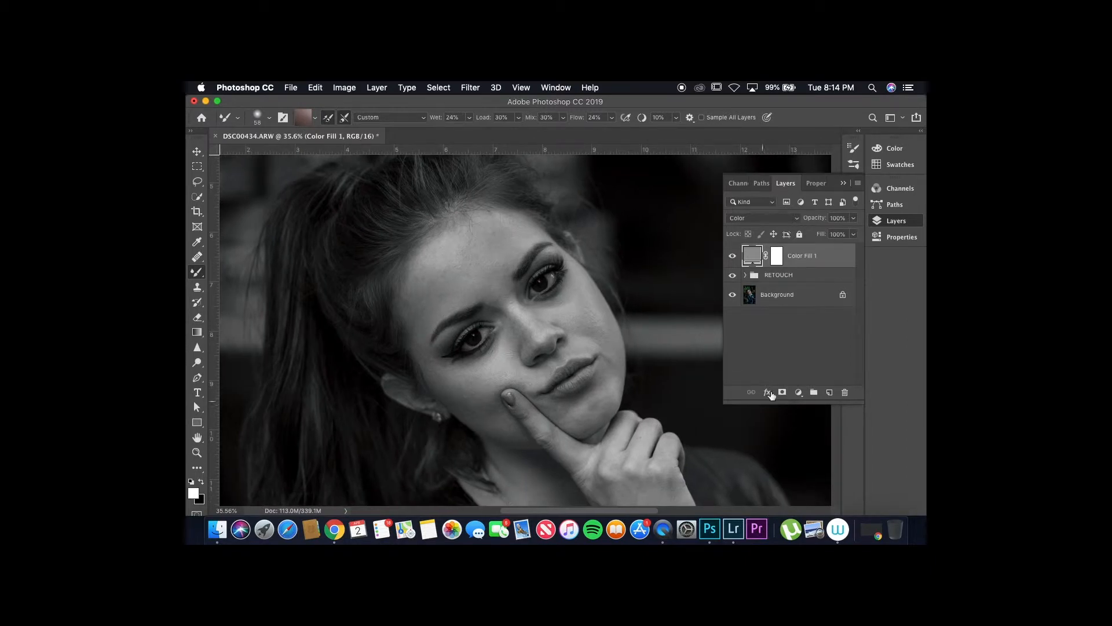
Step: Add a Curves adjustment layer and darken the midtones by pulling the RGB curve to input 135, output 99
{"action": "left_click", "coordinate": [799, 393]}
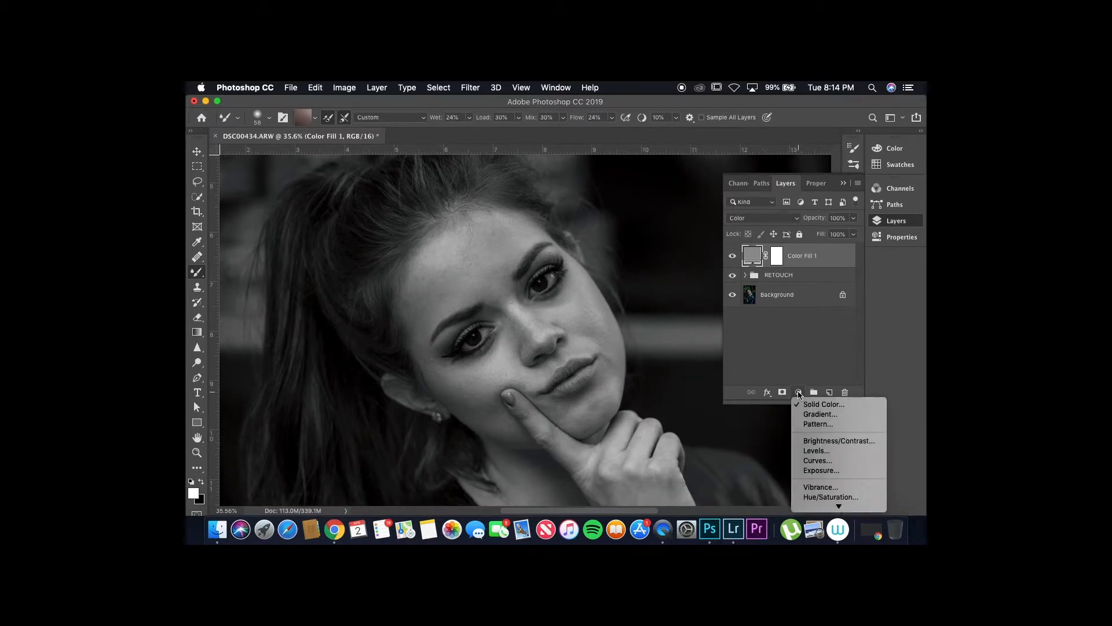
{"action": "left_click", "coordinate": [810, 462]}
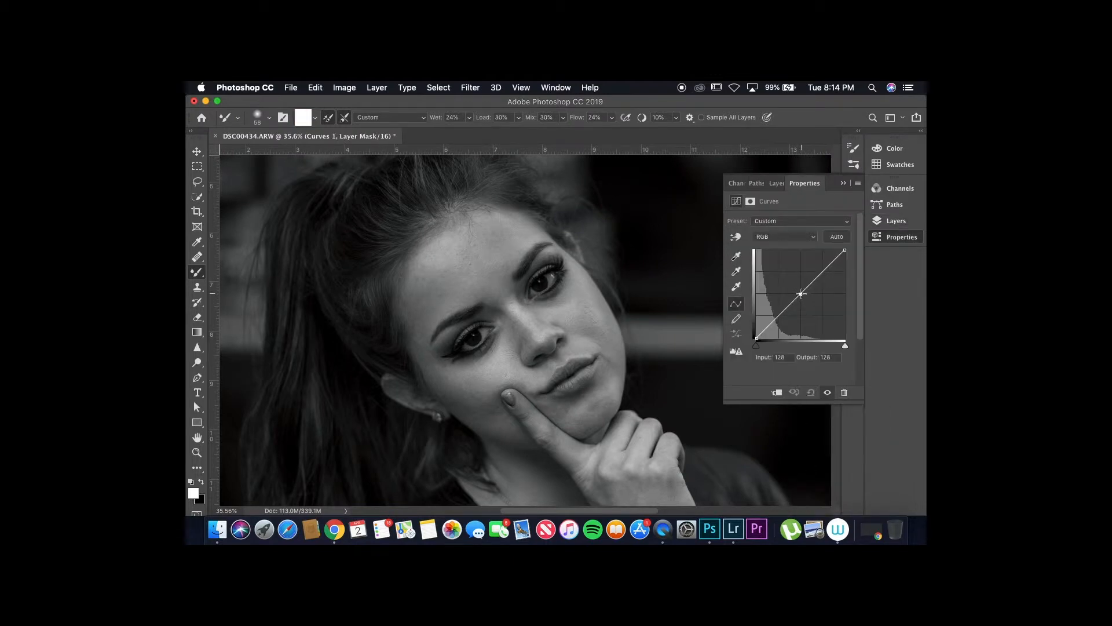
{"action": "left_click_drag", "start_coordinate": [801, 294], "coordinate": [804, 304]}
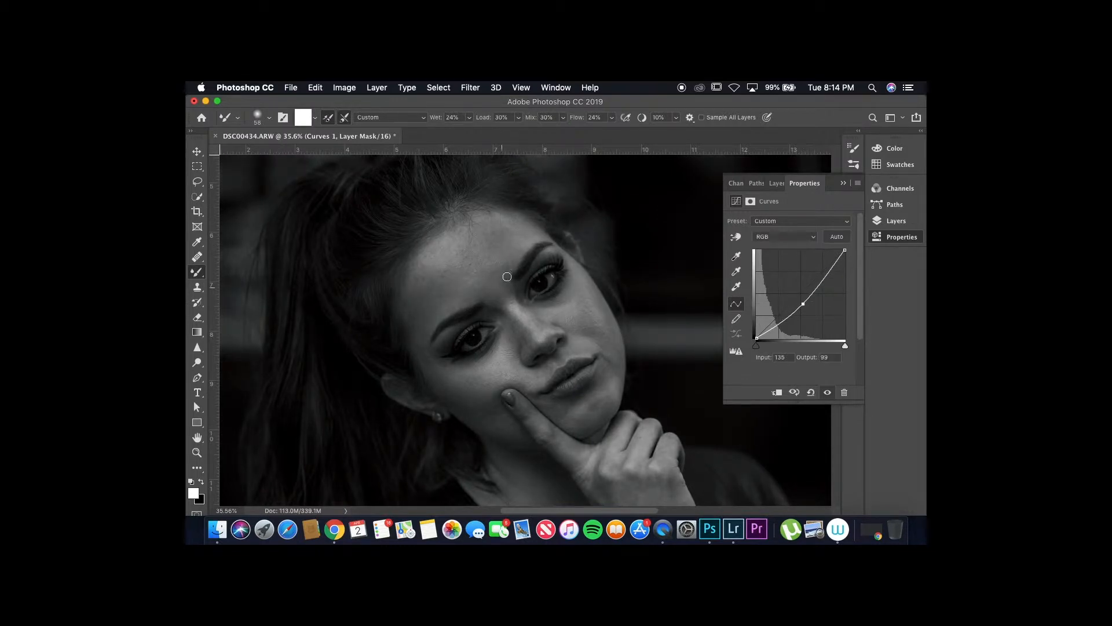
Step: Group the Curves and Color Fill layers and name the group AID
{"action": "left_click", "coordinate": [897, 223]}
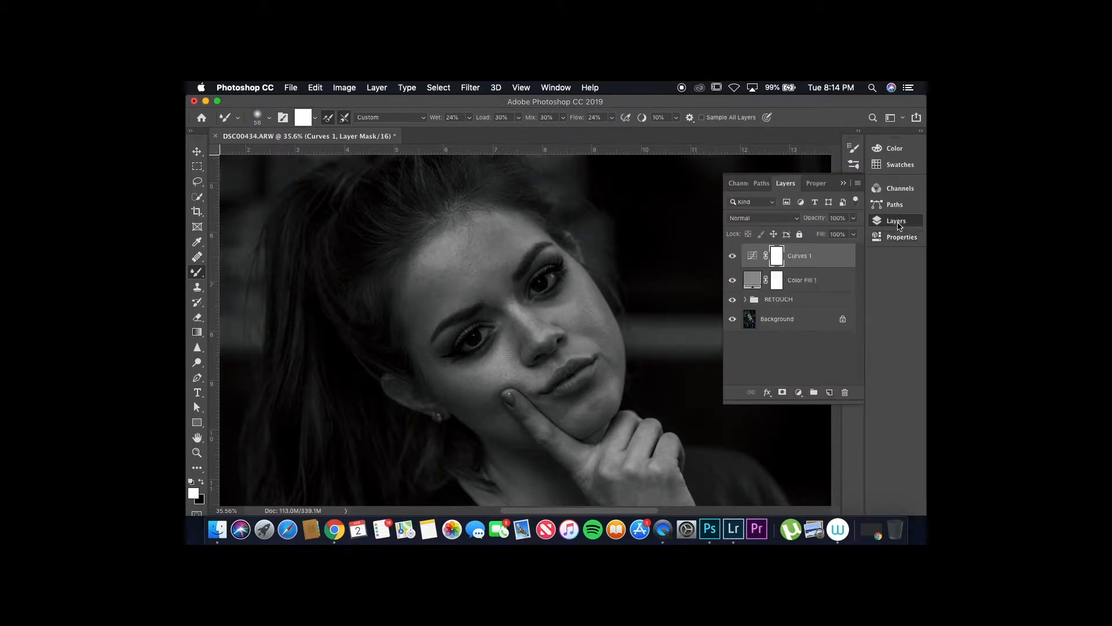
{"action": "left_click", "coordinate": [805, 283]}
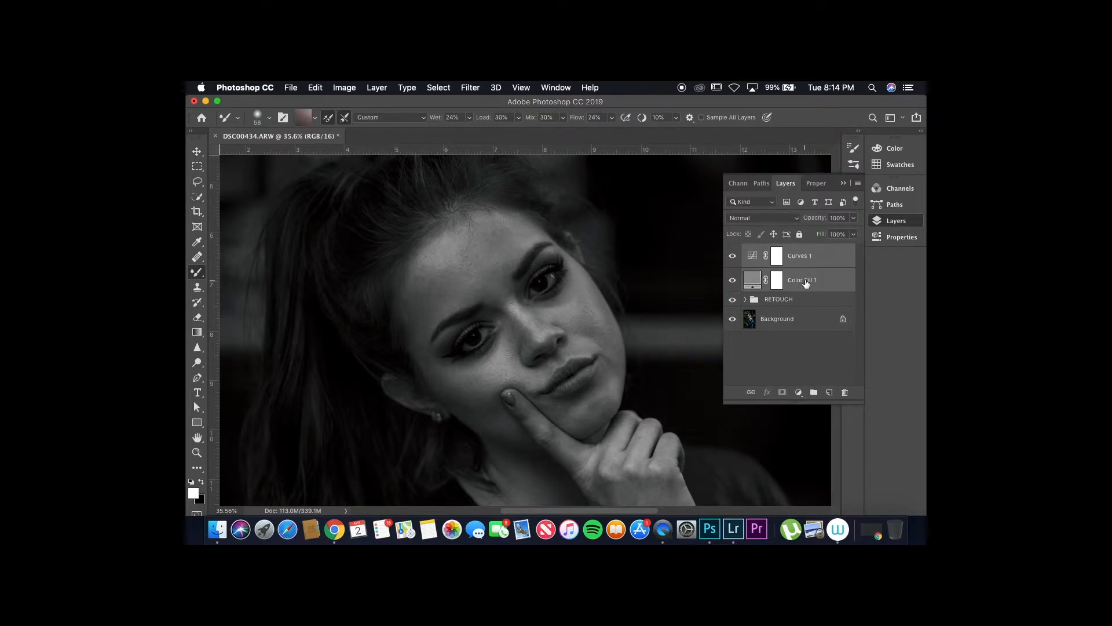
{"action": "key", "text": "super+g"}
{"action": "double_click", "coordinate": [777, 251]}
{"action": "type", "text": "AID"}
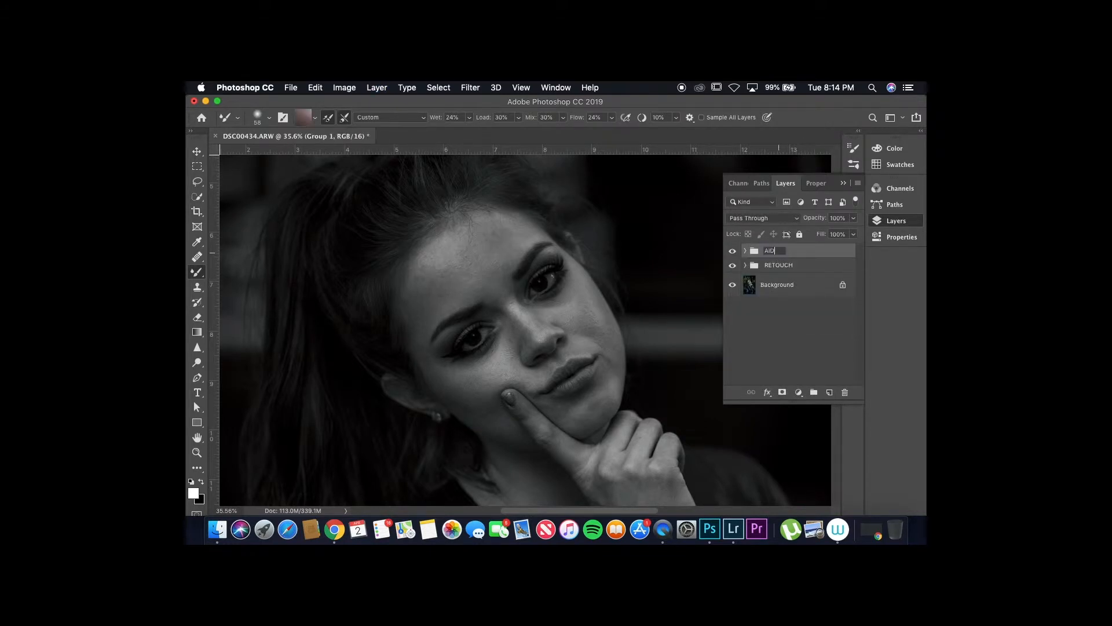
{"action": "key", "text": "Return"}
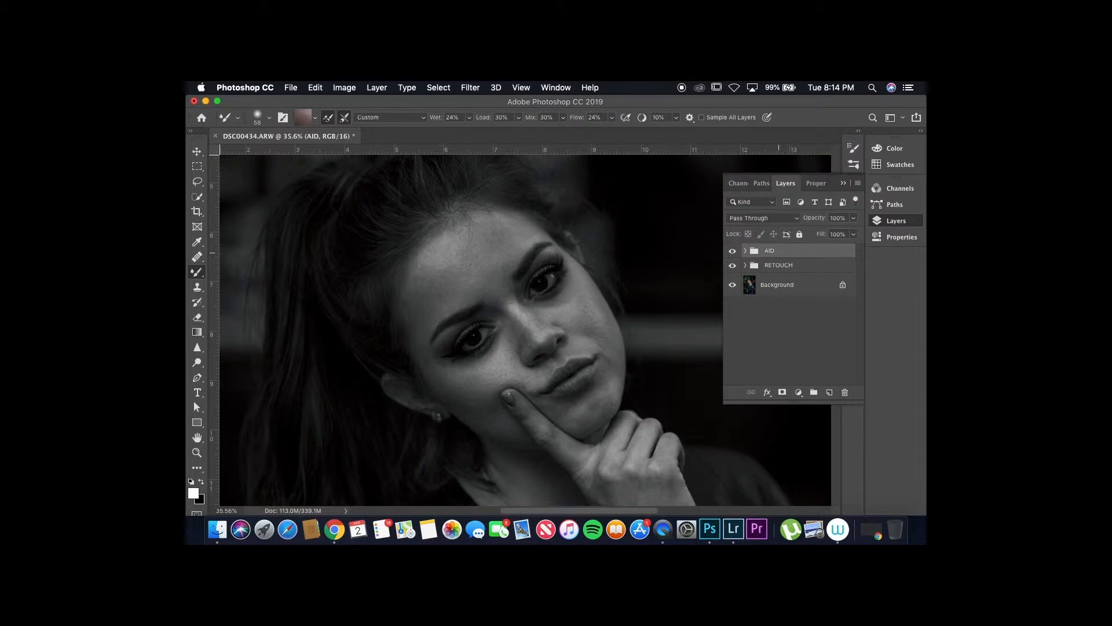
Step: Toggle the AID group's visibility off and on, and select the TEXTURE layer inside the RETOUCH group
{"action": "left_click", "coordinate": [732, 251]}
{"action": "left_click", "coordinate": [732, 251]}
{"action": "left_click", "coordinate": [745, 266]}
{"action": "left_click", "coordinate": [787, 291]}
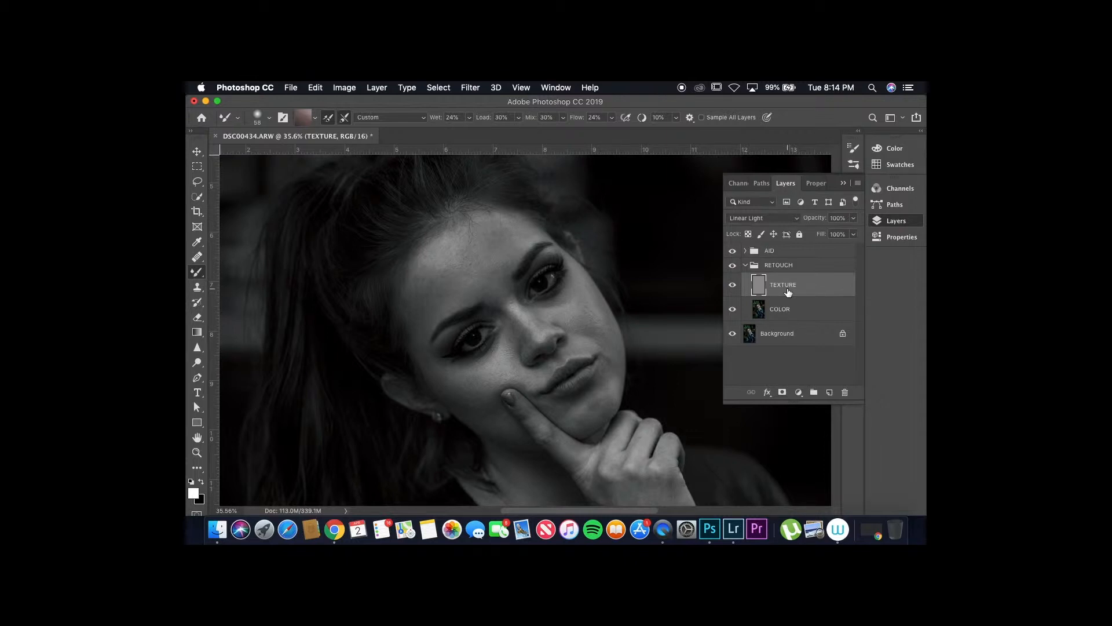
Step: Cover blemishes on the forehead of the TEXTURE layer with the Clone Stamp, sampling clean skin from the current layer
{"action": "scroll", "coordinate": [556, 313], "scroll_direction": "up", "scroll_amount": 5}
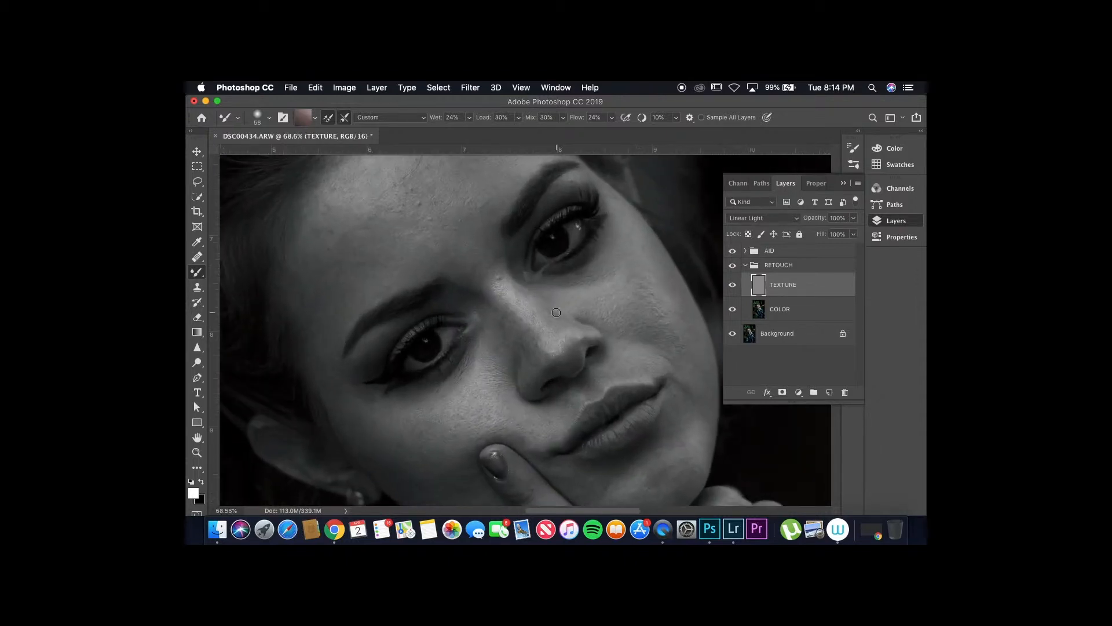
{"action": "scroll", "coordinate": [556, 312], "scroll_direction": "up", "scroll_amount": 3}
{"action": "scroll", "coordinate": [556, 313], "scroll_direction": "down", "scroll_amount": 4}
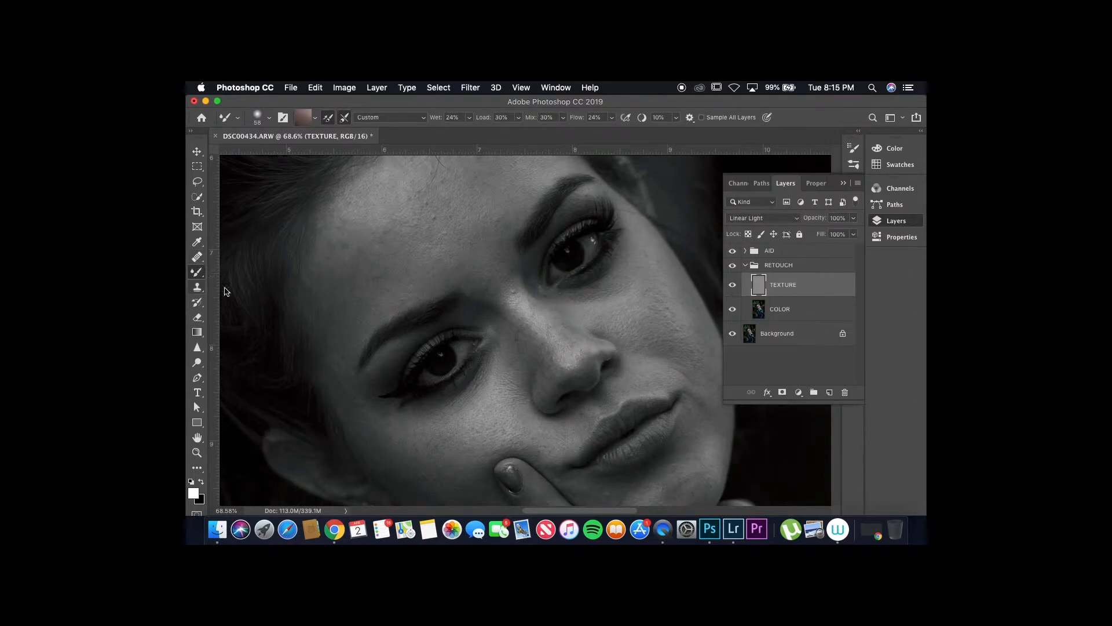
{"action": "scroll", "coordinate": [427, 251], "scroll_direction": "up", "scroll_amount": 2}
{"action": "scroll", "coordinate": [427, 251], "scroll_direction": "right", "scroll_amount": 3}
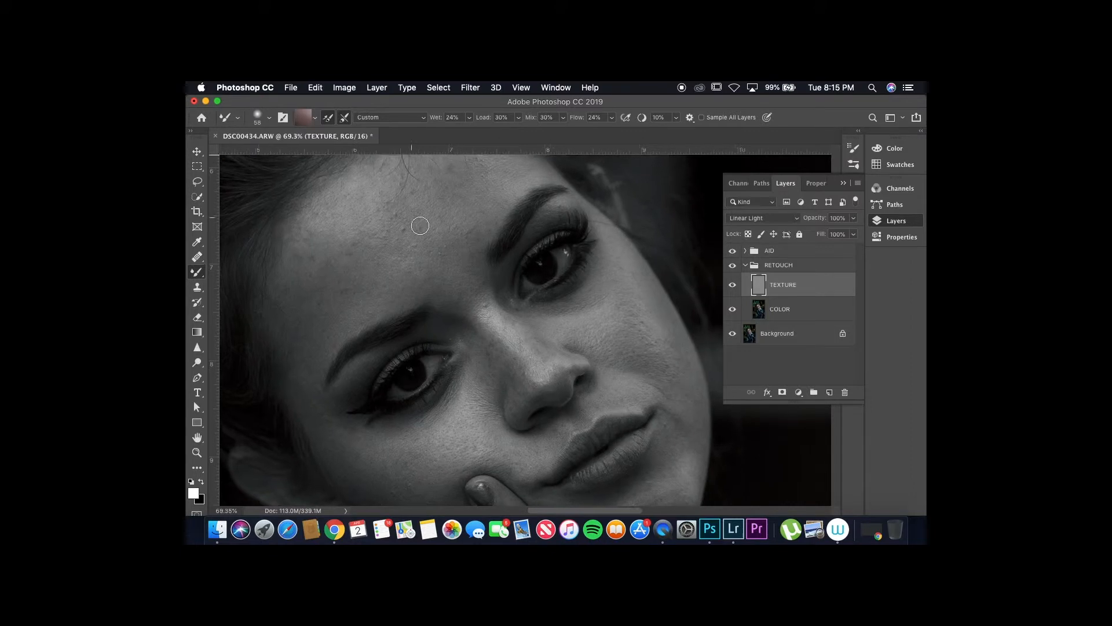
{"action": "scroll", "coordinate": [420, 225], "scroll_direction": "up", "scroll_amount": 2}
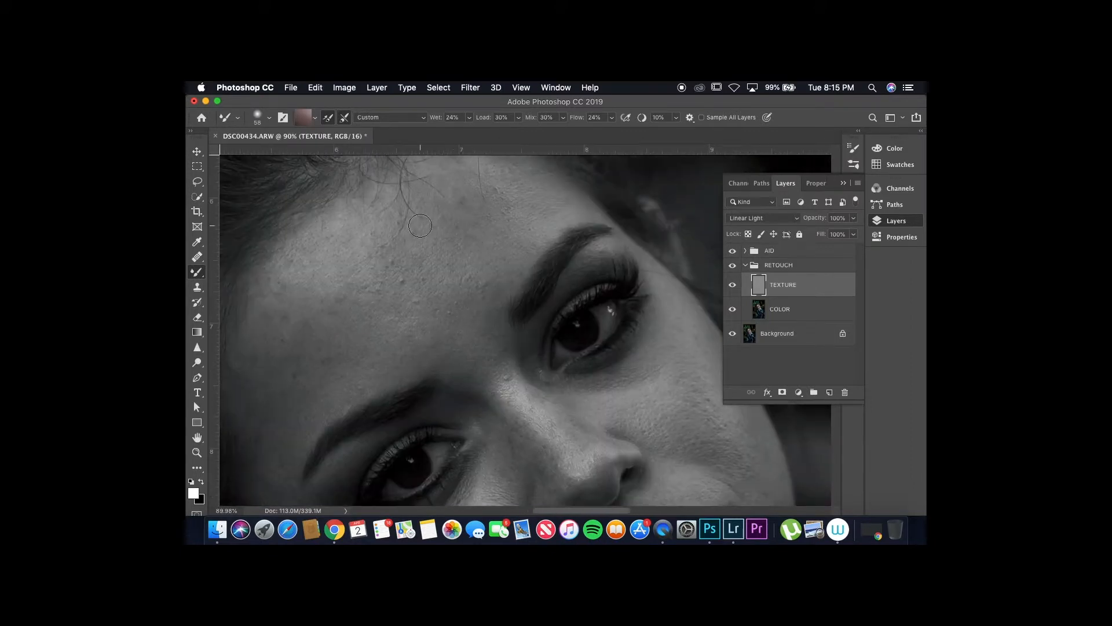
{"action": "left_click", "coordinate": [198, 288]}
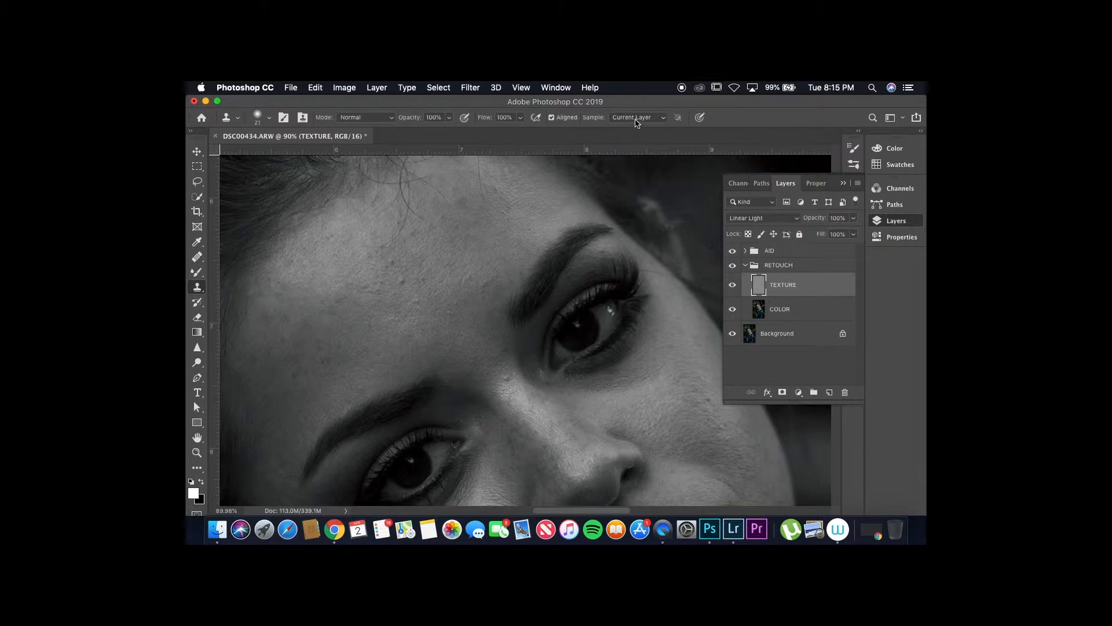
{"action": "scroll", "coordinate": [400, 249], "scroll_direction": "up", "scroll_amount": 4}
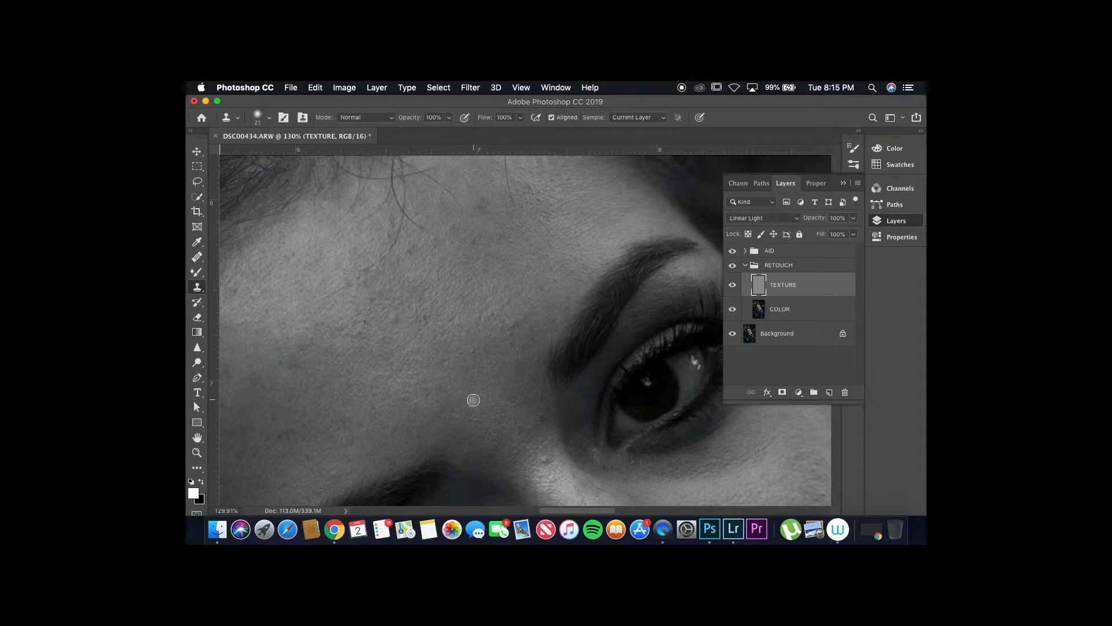
{"action": "left_click", "coordinate": [308, 299]}
{"action": "left_click_drag", "start_coordinate": [307, 300], "coordinate": [320, 300]}
{"action": "left_click_drag", "start_coordinate": [467, 380], "coordinate": [459, 377]}
{"action": "left_click", "coordinate": [391, 336], "text": "alt"}
Step: Clone clean skin texture over the blemish beside the corner of the mouth
{"action": "scroll", "coordinate": [489, 400], "scroll_direction": "down", "scroll_amount": 5}
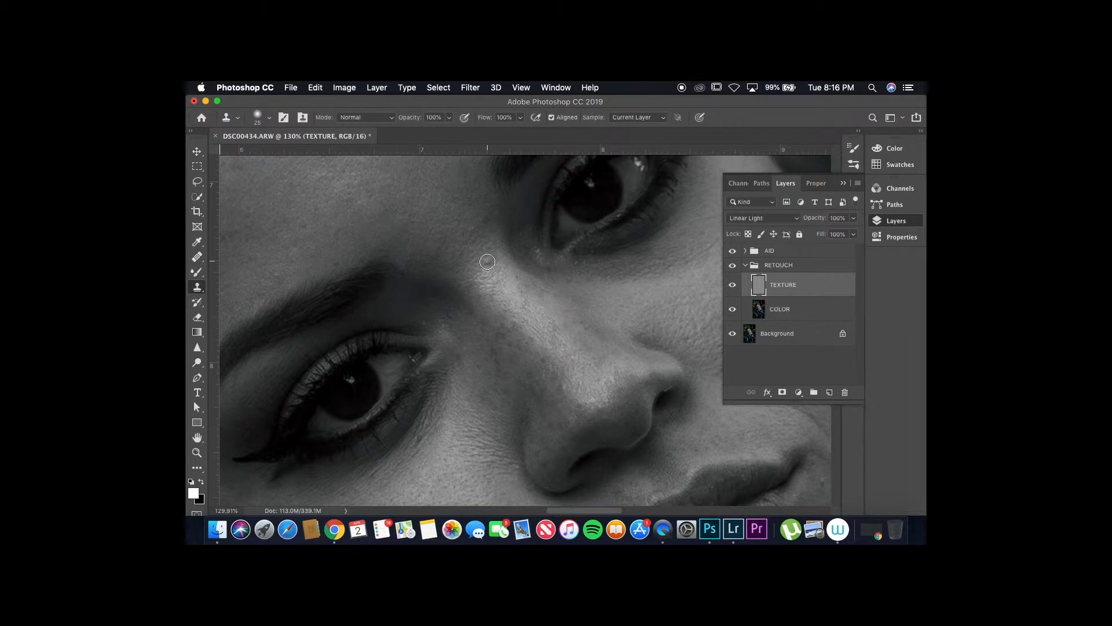
{"action": "scroll", "coordinate": [668, 308], "scroll_direction": "right", "scroll_amount": 8}
{"action": "scroll", "coordinate": [669, 308], "scroll_direction": "down", "scroll_amount": 3}
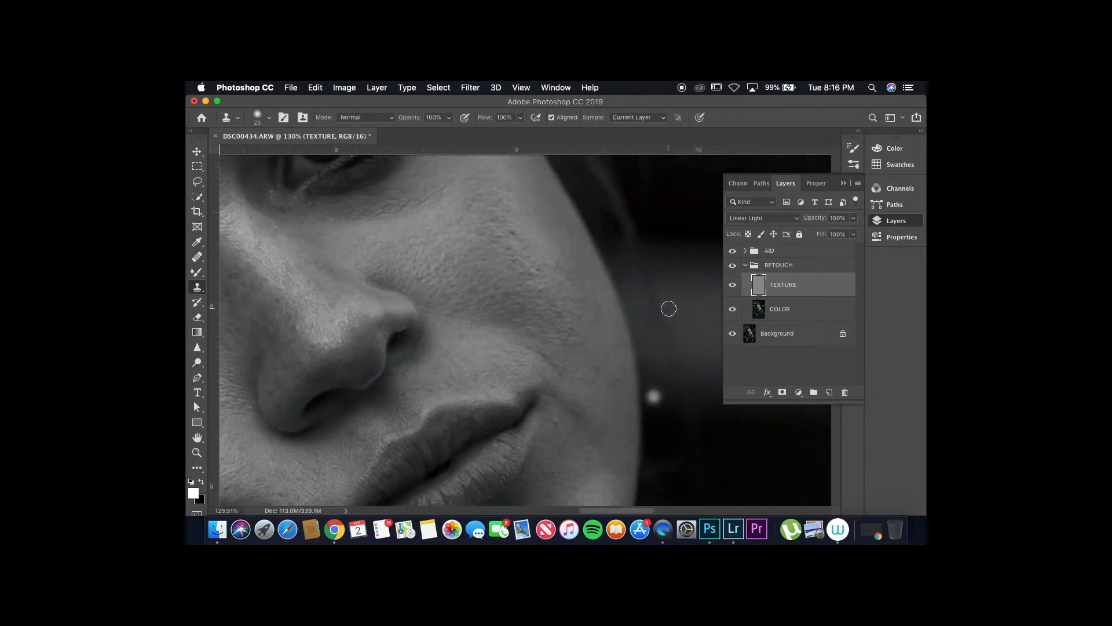
{"action": "left_click", "coordinate": [555, 443], "text": "alt"}
{"action": "left_click", "coordinate": [556, 423]}
Step: Clone out the blemishes on the cheek beside the raised fingertip, resampling nearby skin for each spot
{"action": "scroll", "coordinate": [619, 383], "scroll_direction": "down", "scroll_amount": 10}
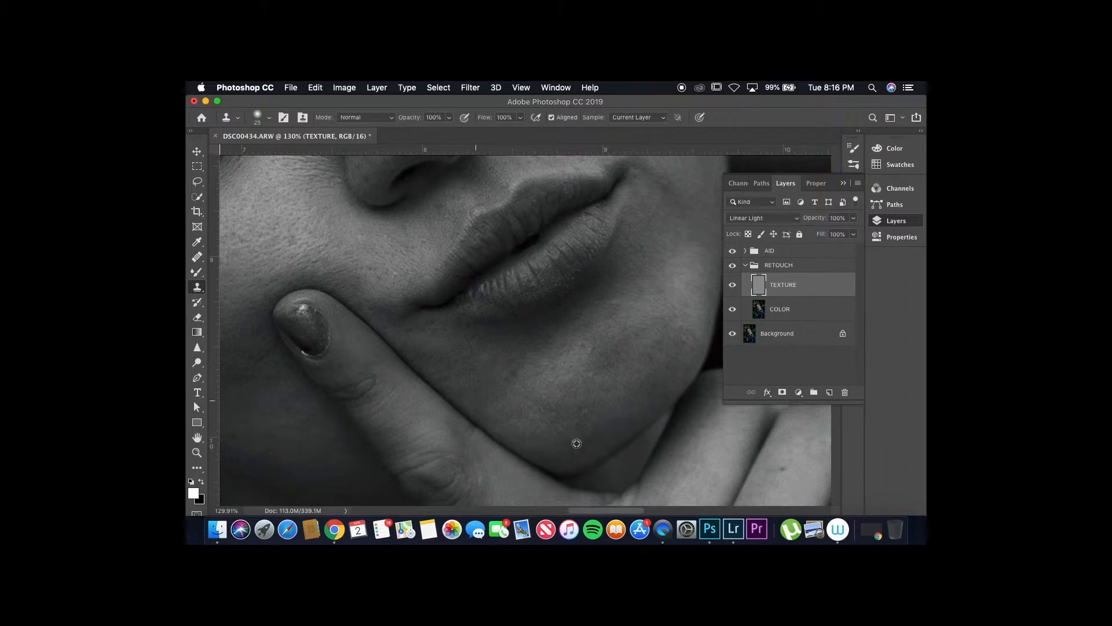
{"action": "scroll", "coordinate": [617, 444], "scroll_direction": "left", "scroll_amount": 2}
{"action": "scroll", "coordinate": [617, 444], "scroll_direction": "left", "scroll_amount": 6}
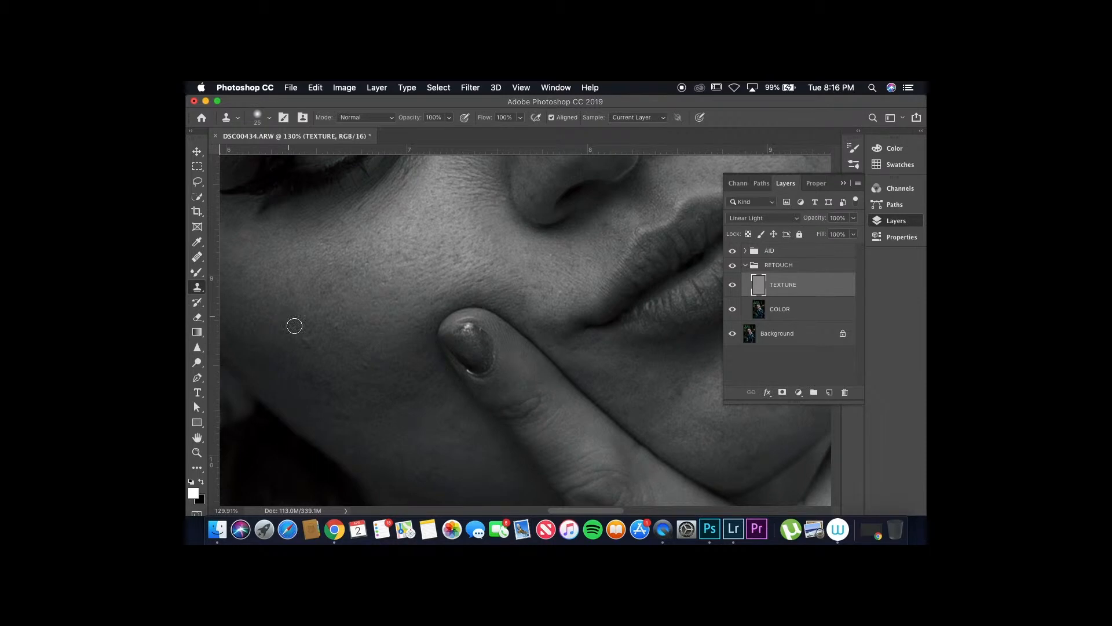
{"action": "left_click", "coordinate": [341, 356]}
{"action": "left_click", "coordinate": [345, 335], "text": "alt"}
{"action": "left_click", "coordinate": [336, 324]}
{"action": "left_click", "coordinate": [375, 386], "text": "alt"}
{"action": "left_click", "coordinate": [367, 365]}
{"action": "scroll", "coordinate": [448, 437], "scroll_direction": "down", "scroll_amount": 2}
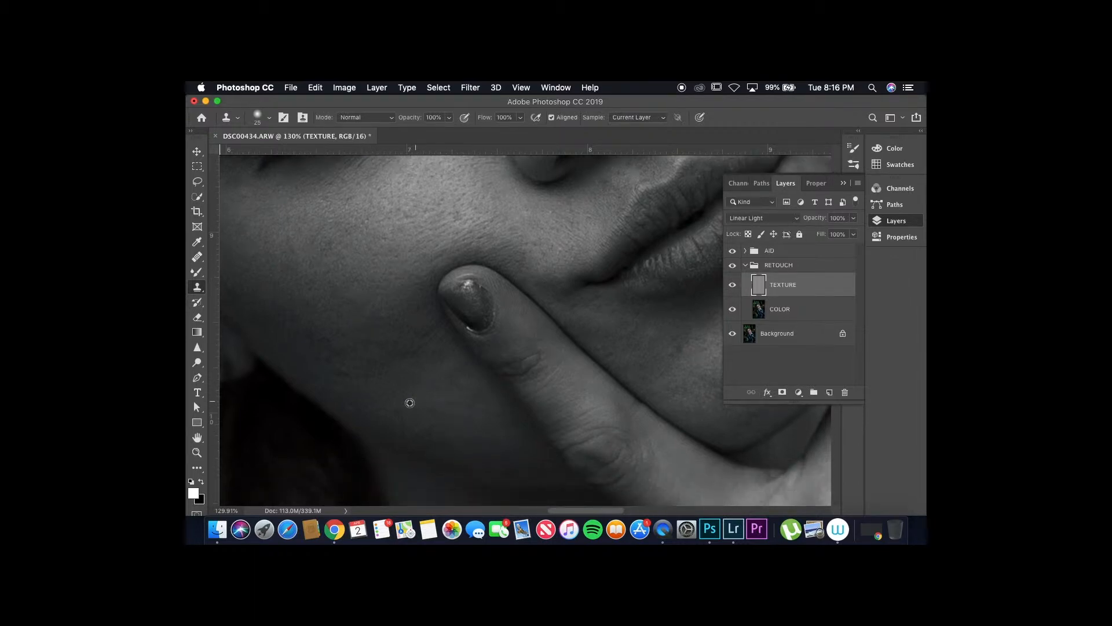
Step: Clone out the remaining spots beside the inner eyebrow and on the middle of the forehead
{"action": "scroll", "coordinate": [468, 409], "scroll_direction": "up", "scroll_amount": 15}
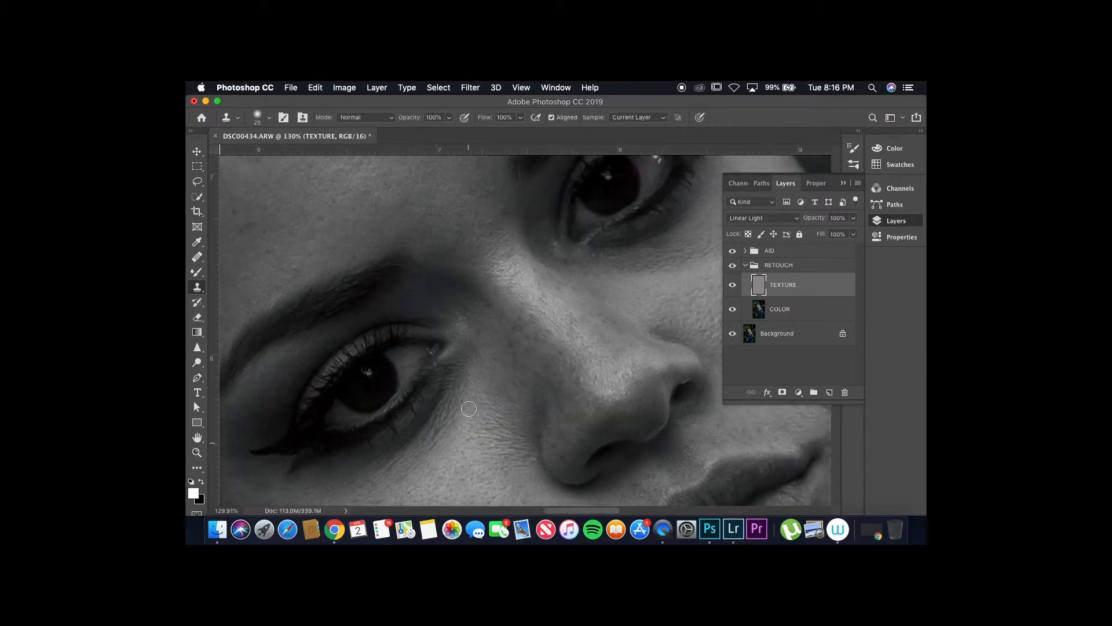
{"action": "scroll", "coordinate": [469, 409], "scroll_direction": "down", "scroll_amount": 1}
{"action": "scroll", "coordinate": [468, 409], "scroll_direction": "right", "scroll_amount": 1}
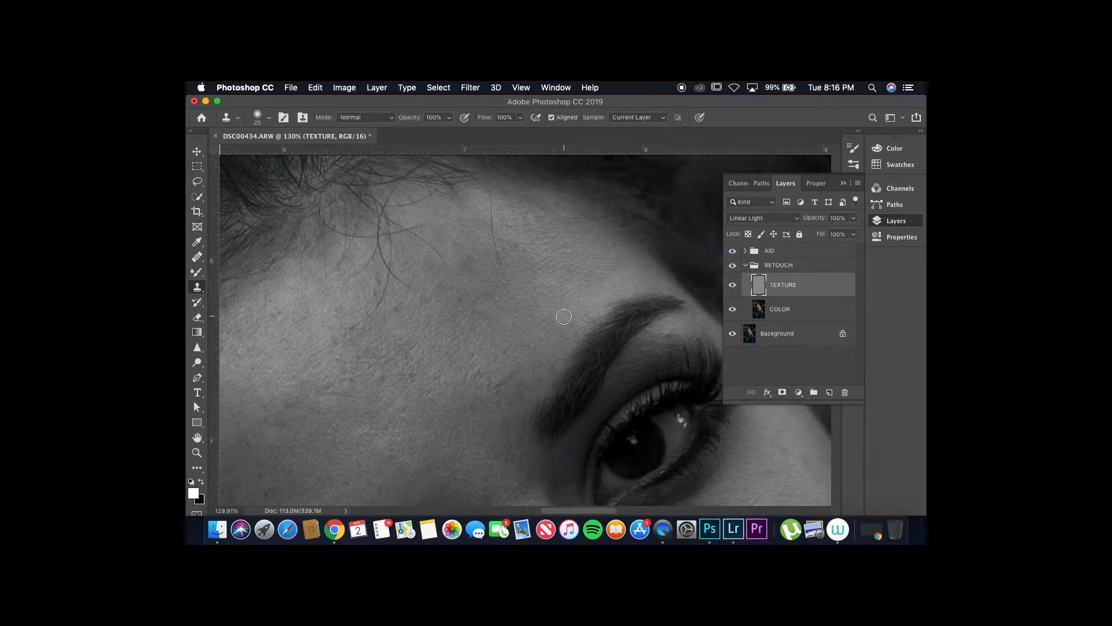
{"action": "scroll", "coordinate": [564, 316], "scroll_direction": "down", "scroll_amount": 1}
{"action": "scroll", "coordinate": [564, 316], "scroll_direction": "down", "scroll_amount": 2}
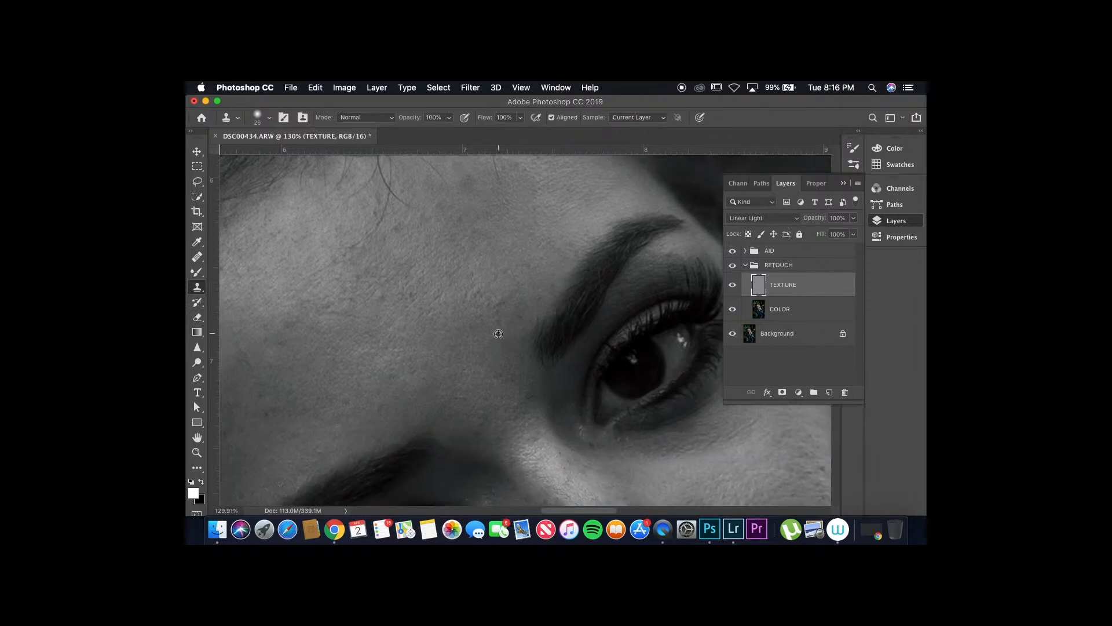
{"action": "left_click", "coordinate": [496, 305]}
{"action": "left_click", "coordinate": [526, 358]}
{"action": "scroll", "coordinate": [526, 359], "scroll_direction": "up", "scroll_amount": 3}
{"action": "scroll", "coordinate": [526, 359], "scroll_direction": "left", "scroll_amount": 3}
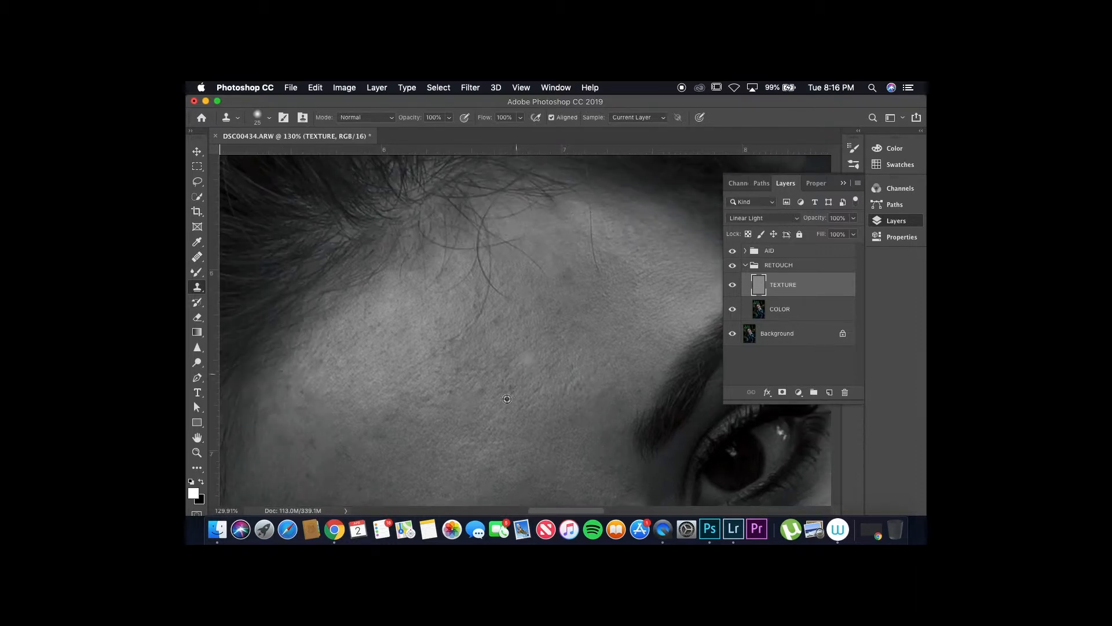
{"action": "left_click", "coordinate": [477, 405], "text": "alt"}
{"action": "left_click", "coordinate": [482, 390]}
Step: Clone skin texture over the stray hairs hanging onto the forehead below the hairline
{"action": "scroll", "coordinate": [542, 425], "scroll_direction": "up", "scroll_amount": 2}
{"action": "scroll", "coordinate": [543, 425], "scroll_direction": "left", "scroll_amount": 3}
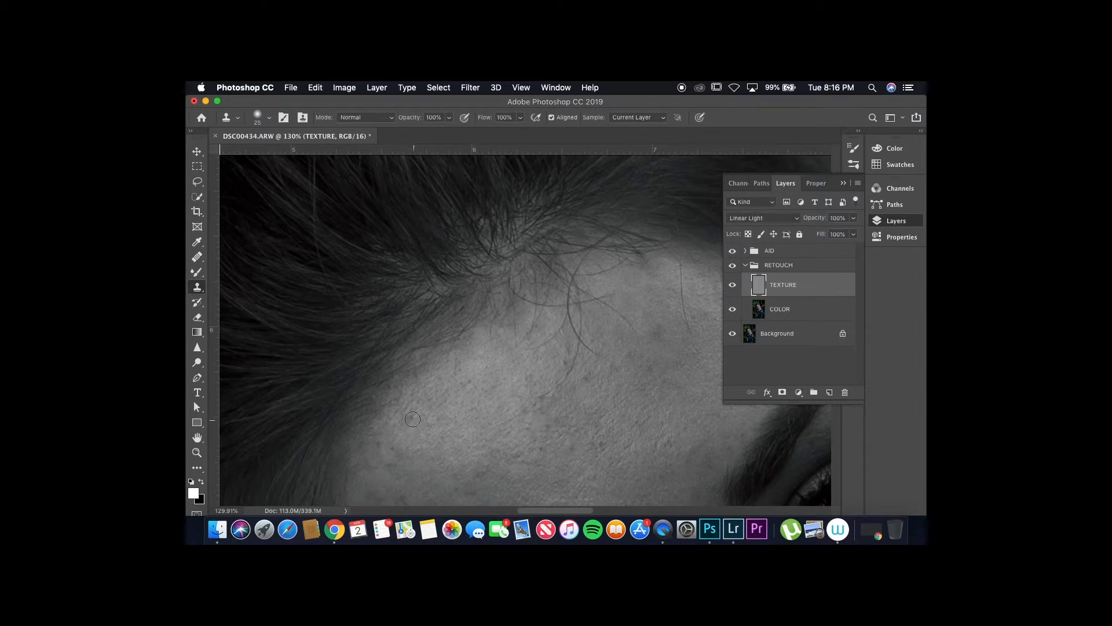
{"action": "scroll", "coordinate": [502, 441], "scroll_direction": "right", "scroll_amount": 5}
{"action": "scroll", "coordinate": [502, 441], "scroll_direction": "down", "scroll_amount": 1}
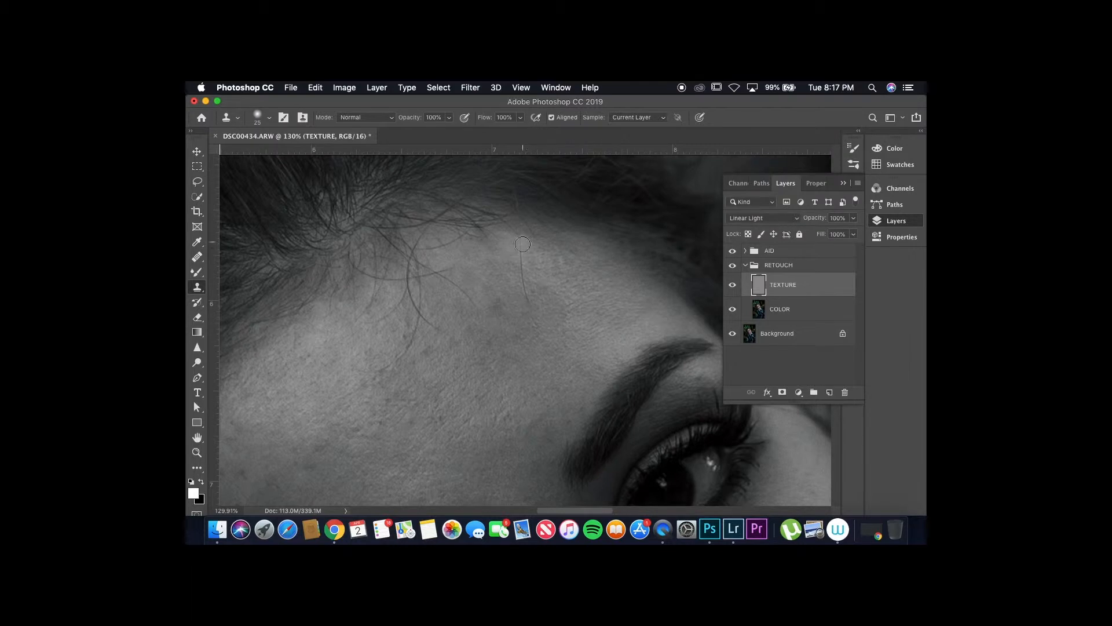
{"action": "left_click_drag", "start_coordinate": [535, 309], "coordinate": [530, 310]}
{"action": "left_click_drag", "start_coordinate": [522, 271], "coordinate": [524, 282]}
{"action": "mouse_move", "coordinate": [378, 371]}
{"action": "left_mouse_down"}
{"action": "mouse_move", "coordinate": [412, 341]}
{"action": "mouse_move", "coordinate": [400, 343]}
{"action": "left_mouse_up"}
{"action": "left_click_drag", "start_coordinate": [443, 280], "coordinate": [474, 313]}
{"action": "mouse_move", "coordinate": [410, 299]}
{"action": "left_mouse_down"}
{"action": "mouse_move", "coordinate": [438, 327]}
{"action": "mouse_move", "coordinate": [421, 320]}
{"action": "left_mouse_up"}
{"action": "left_click", "coordinate": [372, 342], "text": "alt"}
{"action": "left_click_drag", "start_coordinate": [376, 320], "coordinate": [403, 293]}
{"action": "left_click_drag", "start_coordinate": [360, 313], "coordinate": [376, 285]}
{"action": "scroll", "coordinate": [534, 297], "scroll_direction": "down", "scroll_amount": 10}
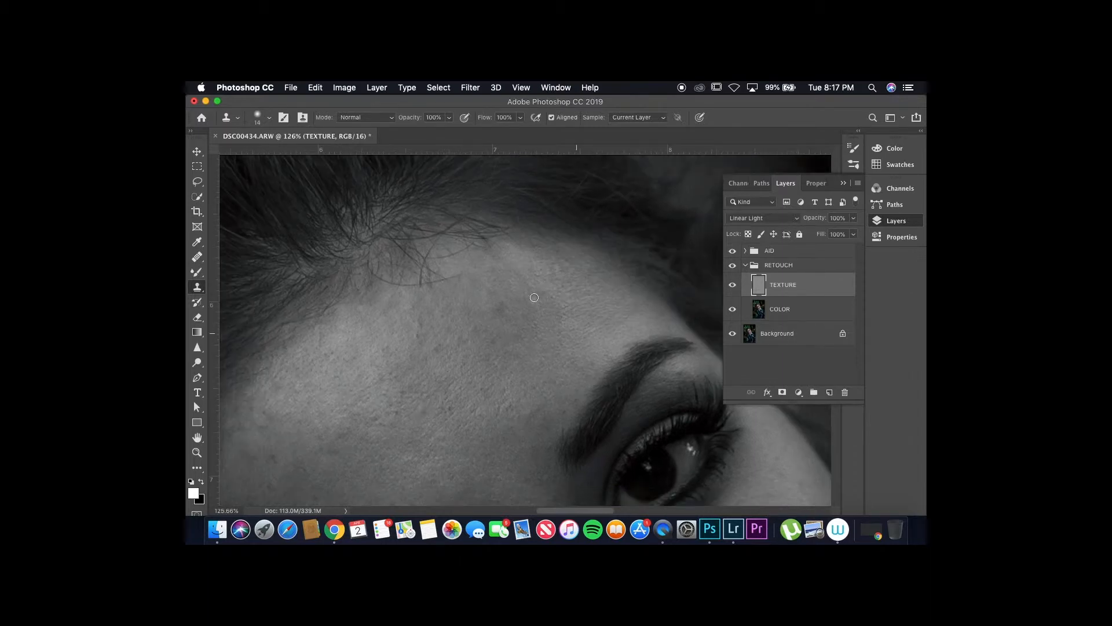
Step: Select the COLOR layer and activate the Mixer Brush tool for blending skin tones
{"action": "scroll", "coordinate": [534, 298], "scroll_direction": "down", "scroll_amount": 1}
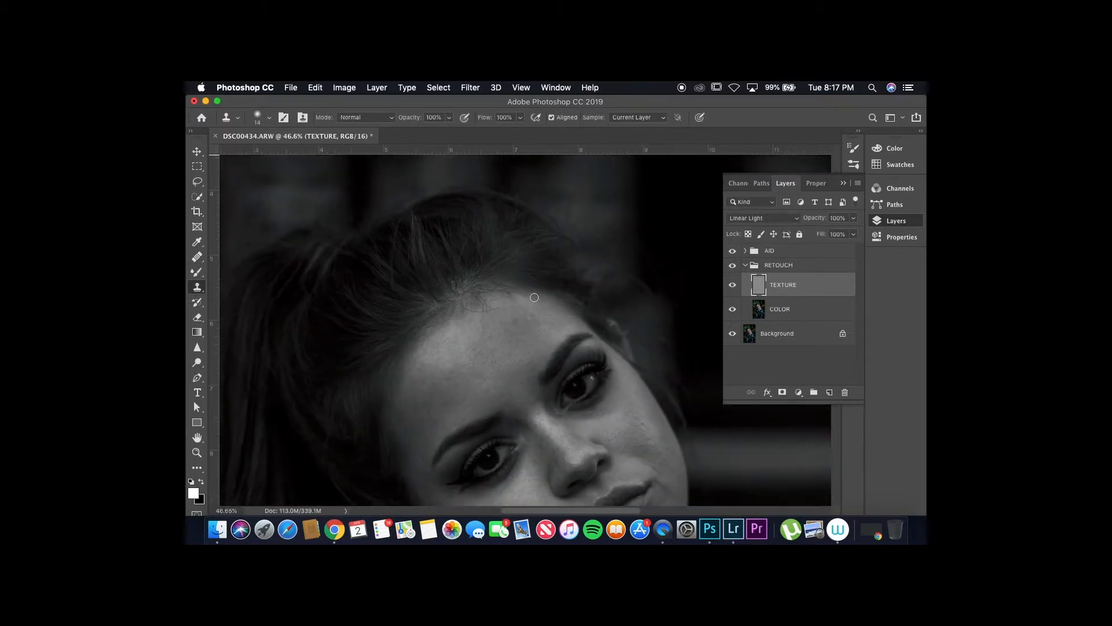
{"action": "scroll", "coordinate": [534, 297], "scroll_direction": "down", "scroll_amount": 3}
{"action": "scroll", "coordinate": [534, 298], "scroll_direction": "down", "scroll_amount": 1}
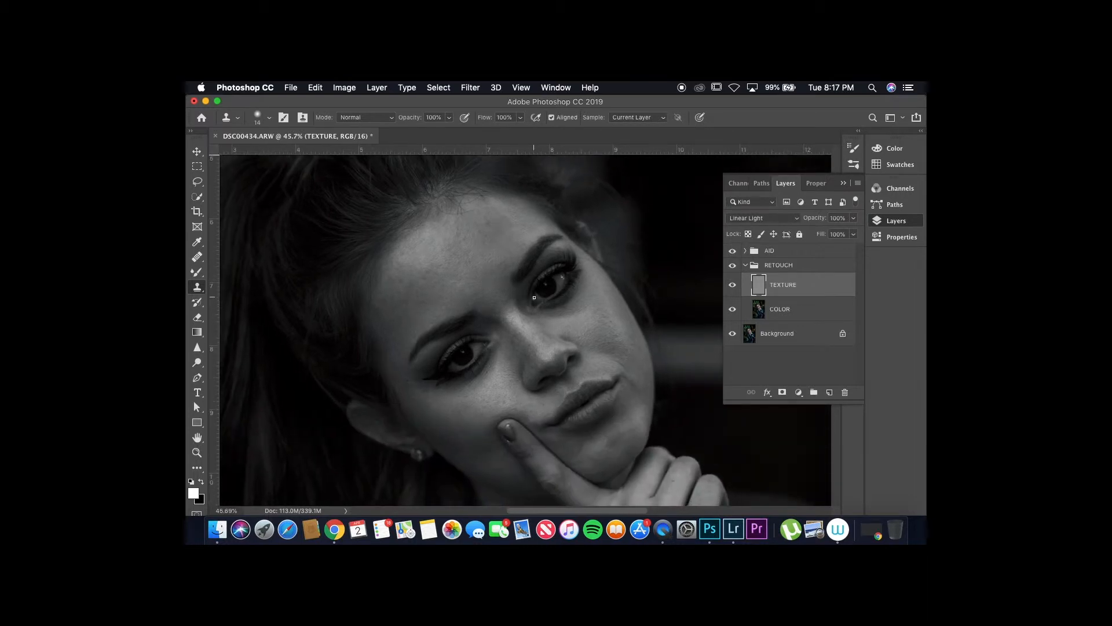
{"action": "scroll", "coordinate": [534, 297], "scroll_direction": "up", "scroll_amount": 1}
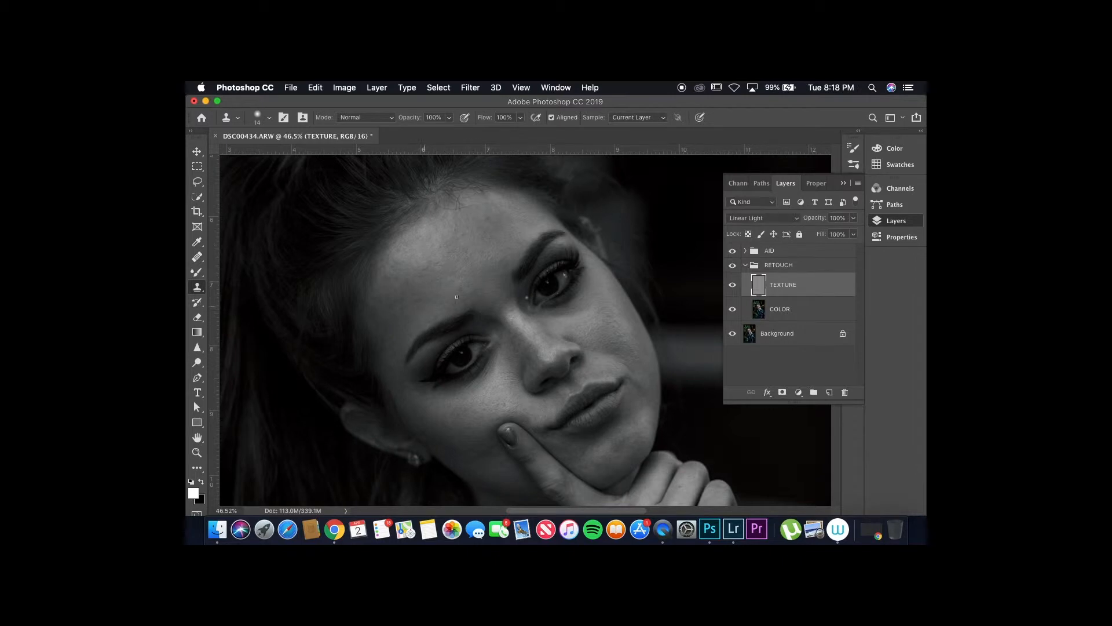
{"action": "left_click", "coordinate": [804, 316]}
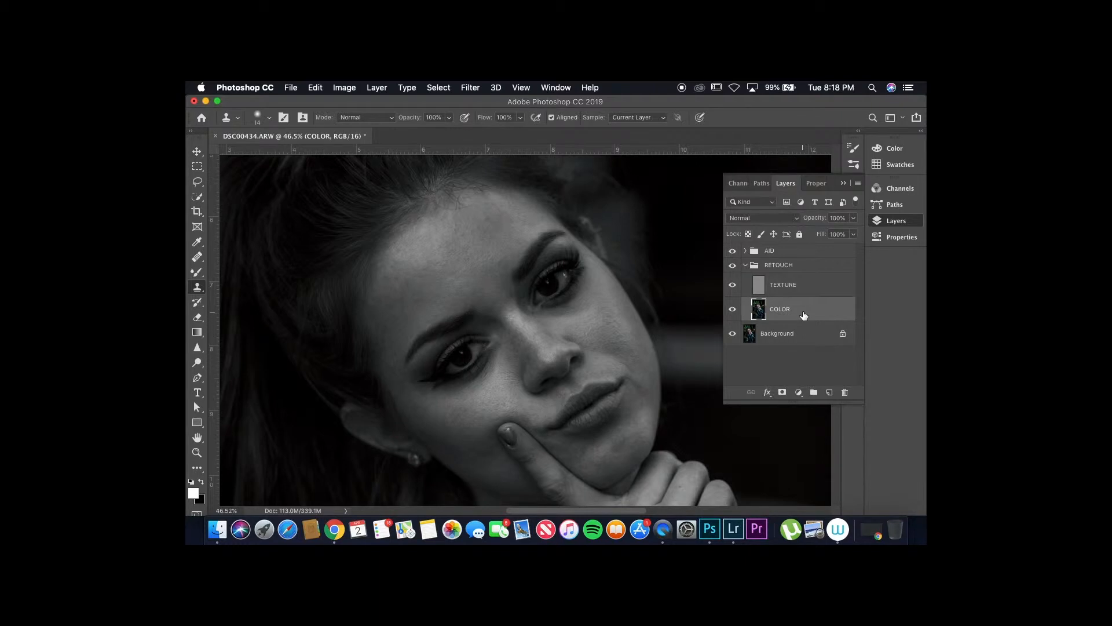
{"action": "left_click", "coordinate": [198, 273]}
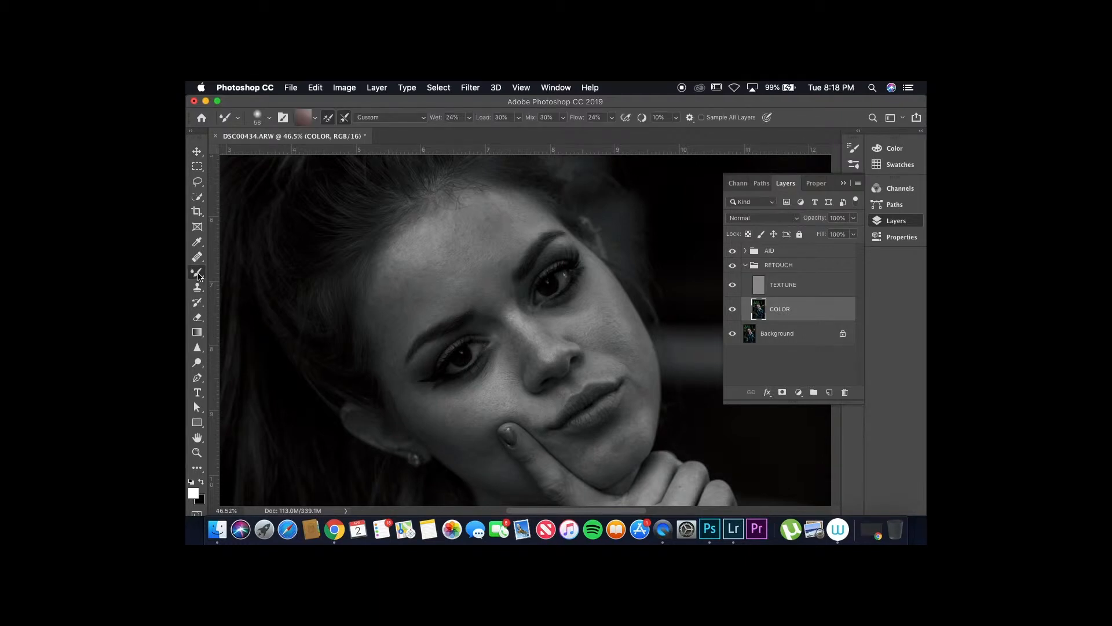
{"action": "left_click", "coordinate": [197, 274]}
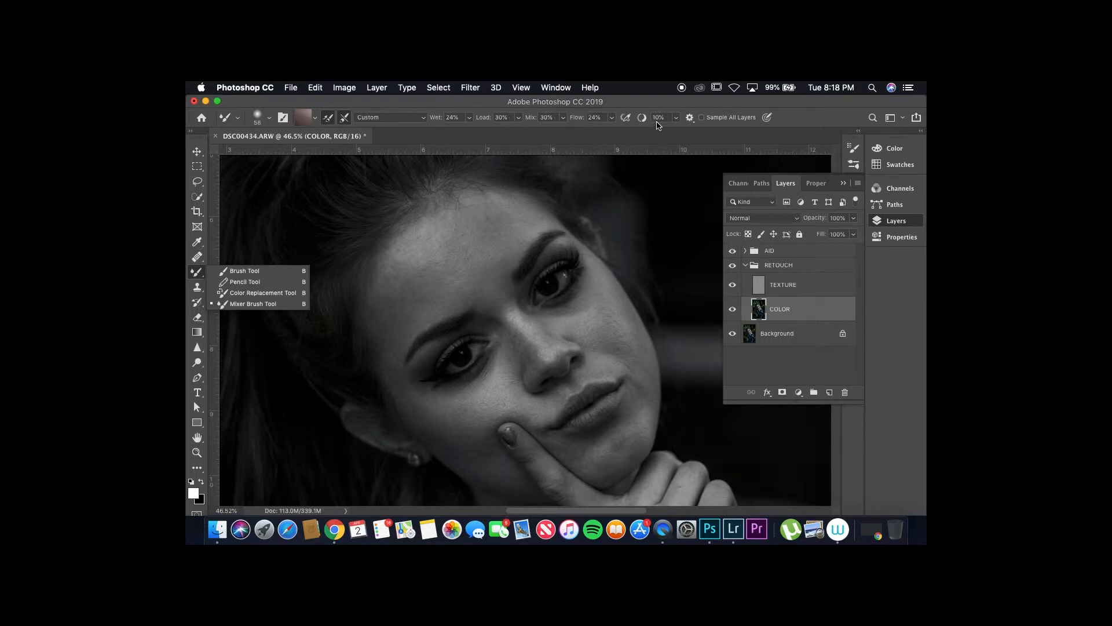
{"action": "left_click", "coordinate": [273, 303]}
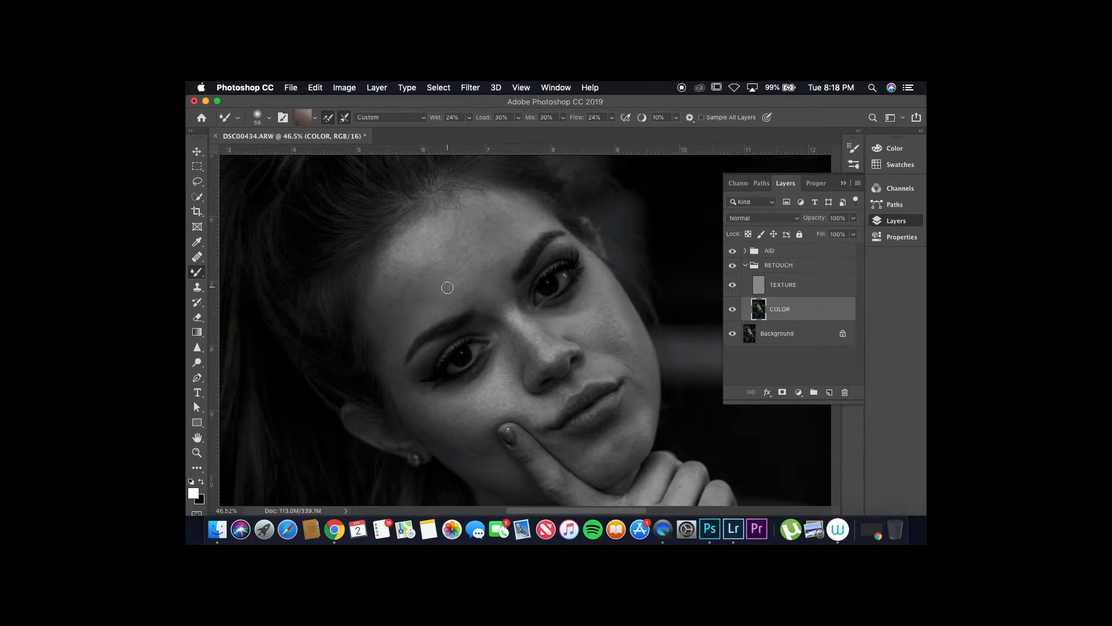
Step: Blend the uneven skin tones on the side of the forehead near the temple, sampling nearby skin on the COLOR layer
{"action": "scroll", "coordinate": [447, 287], "scroll_direction": "up", "scroll_amount": 5}
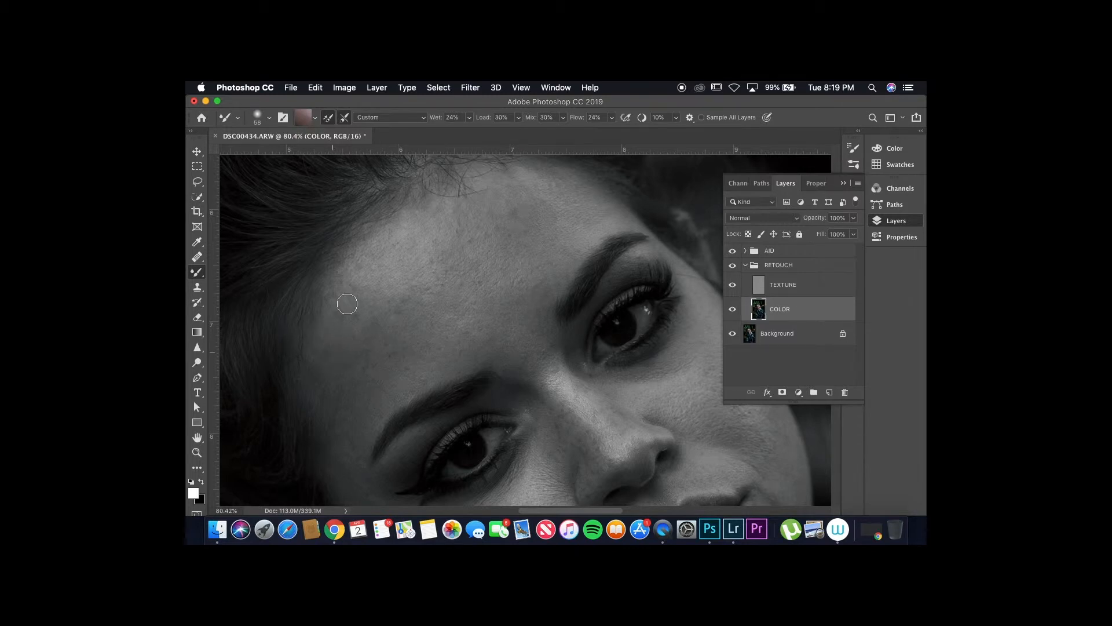
{"action": "scroll", "coordinate": [358, 244], "scroll_direction": "down", "scroll_amount": 5}
{"action": "scroll", "coordinate": [358, 244], "scroll_direction": "right", "scroll_amount": 1}
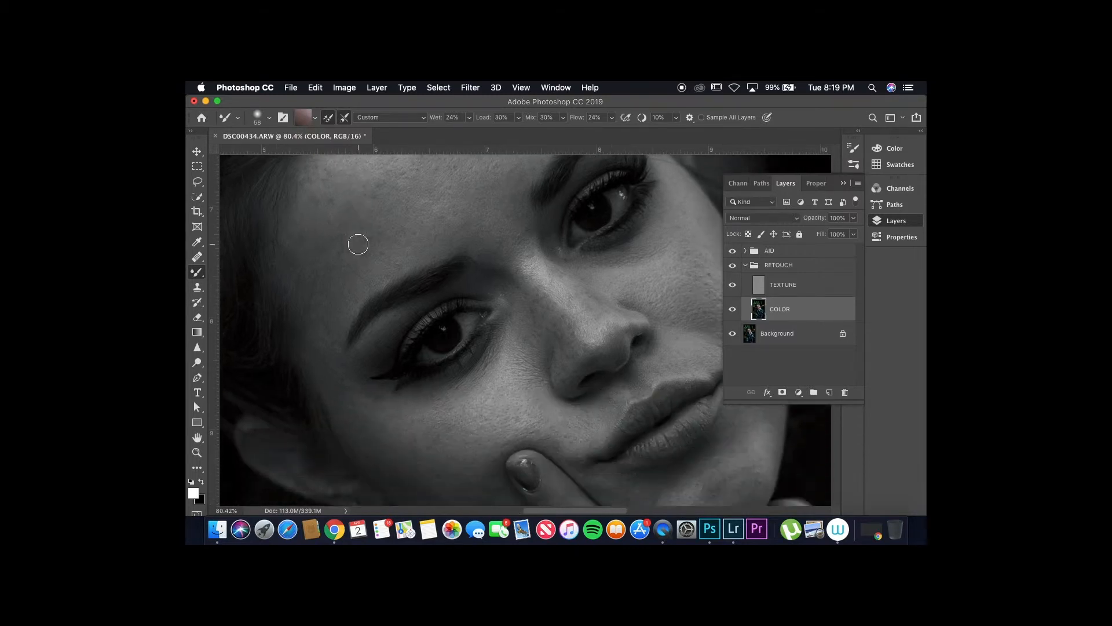
{"action": "scroll", "coordinate": [358, 244], "scroll_direction": "down", "scroll_amount": 2}
{"action": "scroll", "coordinate": [358, 244], "scroll_direction": "right", "scroll_amount": 1}
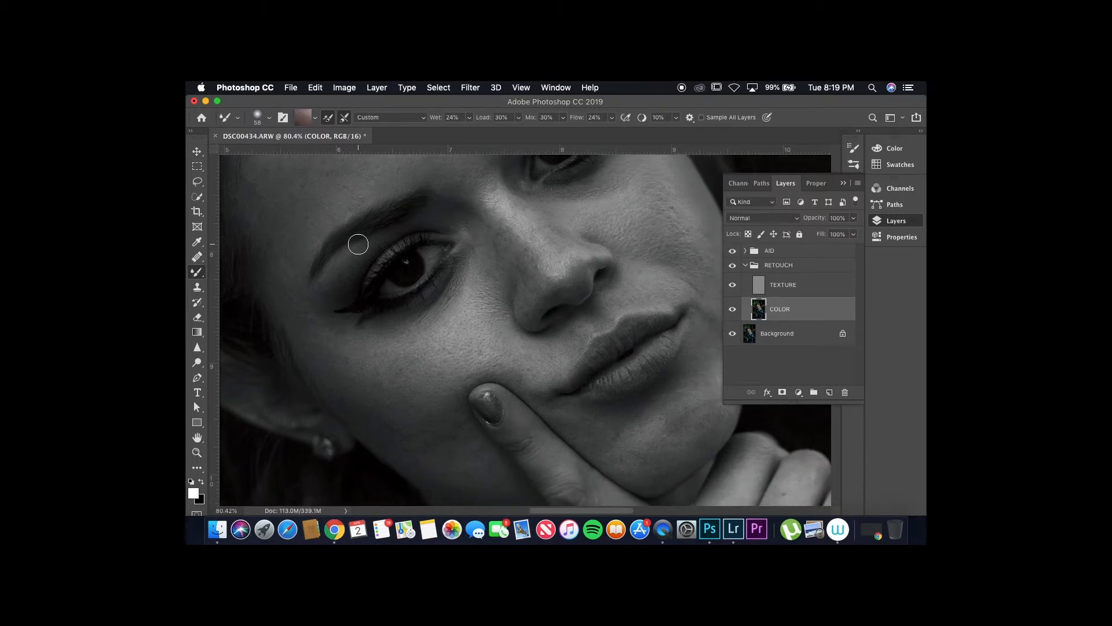
{"action": "scroll", "coordinate": [358, 244], "scroll_direction": "up", "scroll_amount": 6}
{"action": "scroll", "coordinate": [358, 244], "scroll_direction": "left", "scroll_amount": 2}
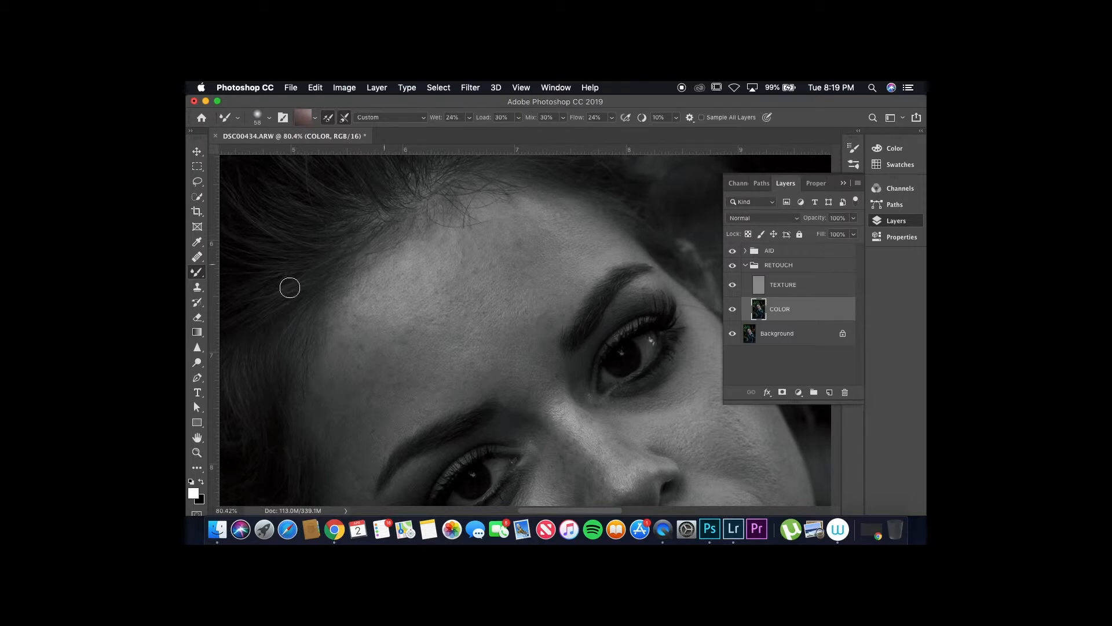
{"action": "left_click", "coordinate": [333, 366], "text": "alt"}
{"action": "left_click", "coordinate": [365, 359], "text": "alt"}
{"action": "left_click", "coordinate": [348, 346], "text": "alt"}
{"action": "left_click", "coordinate": [350, 399], "text": "alt"}
{"action": "left_click", "coordinate": [363, 367], "text": "alt"}
{"action": "mouse_move", "coordinate": [362, 394]}
{"action": "left_mouse_down"}
{"action": "mouse_move", "coordinate": [354, 422]}
{"action": "mouse_move", "coordinate": [347, 403]}
{"action": "mouse_move", "coordinate": [360, 404]}
{"action": "mouse_move", "coordinate": [363, 423]}
{"action": "mouse_move", "coordinate": [372, 405]}
{"action": "mouse_move", "coordinate": [355, 434]}
{"action": "mouse_move", "coordinate": [347, 400]}
{"action": "mouse_move", "coordinate": [351, 414]}
{"action": "mouse_move", "coordinate": [371, 400]}
{"action": "mouse_move", "coordinate": [382, 412]}
{"action": "mouse_move", "coordinate": [382, 395]}
{"action": "mouse_move", "coordinate": [422, 388]}
{"action": "mouse_move", "coordinate": [398, 388]}
{"action": "mouse_move", "coordinate": [417, 365]}
{"action": "mouse_move", "coordinate": [346, 387]}
{"action": "mouse_move", "coordinate": [342, 367]}
{"action": "mouse_move", "coordinate": [367, 392]}
{"action": "mouse_move", "coordinate": [432, 377]}
{"action": "mouse_move", "coordinate": [380, 343]}
{"action": "mouse_move", "coordinate": [365, 305]}
{"action": "mouse_move", "coordinate": [343, 349]}
{"action": "mouse_move", "coordinate": [353, 318]}
{"action": "mouse_move", "coordinate": [348, 370]}
{"action": "mouse_move", "coordinate": [368, 336]}
{"action": "mouse_move", "coordinate": [376, 363]}
{"action": "mouse_move", "coordinate": [412, 340]}
{"action": "mouse_move", "coordinate": [388, 380]}
{"action": "mouse_move", "coordinate": [417, 362]}
{"action": "mouse_move", "coordinate": [445, 396]}
{"action": "mouse_move", "coordinate": [431, 398]}
{"action": "left_mouse_up"}
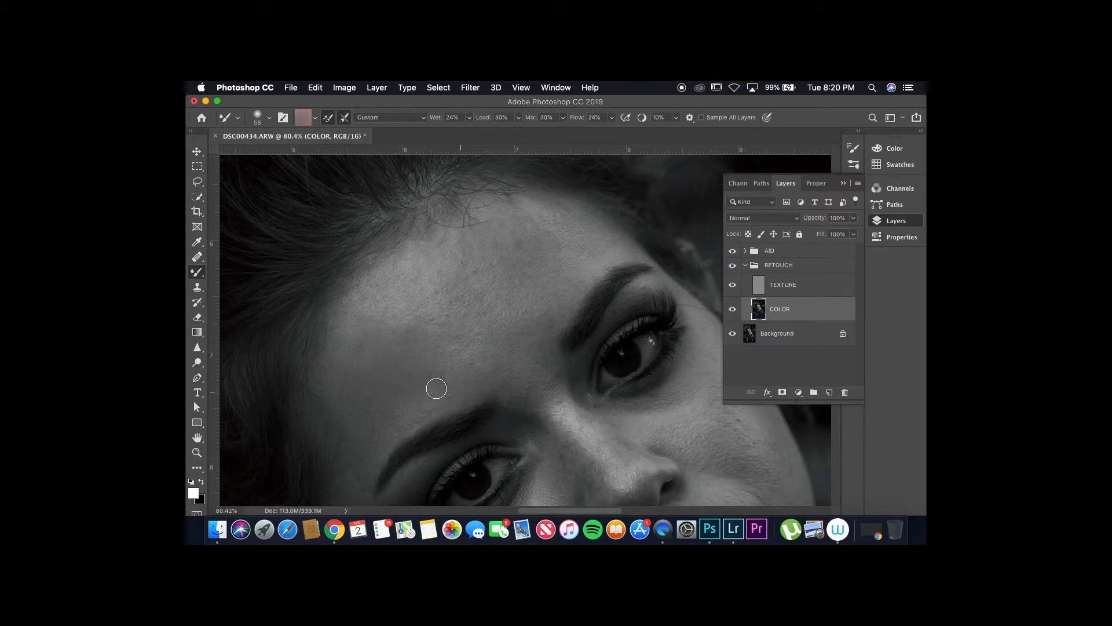
Step: Smooth the tonal transition across the forehead above the eyebrow nearest the ponytail, using freshly sampled skin tones
{"action": "left_click", "coordinate": [420, 311], "text": "alt"}
{"action": "mouse_move", "coordinate": [431, 332]}
{"action": "left_mouse_down"}
{"action": "mouse_move", "coordinate": [386, 294]}
{"action": "mouse_move", "coordinate": [363, 309]}
{"action": "mouse_move", "coordinate": [357, 332]}
{"action": "mouse_move", "coordinate": [383, 313]}
{"action": "mouse_move", "coordinate": [395, 333]}
{"action": "mouse_move", "coordinate": [354, 369]}
{"action": "mouse_move", "coordinate": [371, 338]}
{"action": "left_mouse_up"}
{"action": "left_click_drag", "start_coordinate": [355, 371], "coordinate": [346, 359]}
{"action": "mouse_move", "coordinate": [438, 367]}
{"action": "left_mouse_down"}
{"action": "mouse_move", "coordinate": [434, 342]}
{"action": "mouse_move", "coordinate": [450, 365]}
{"action": "left_mouse_up"}
{"action": "left_click", "coordinate": [399, 282], "text": "alt"}
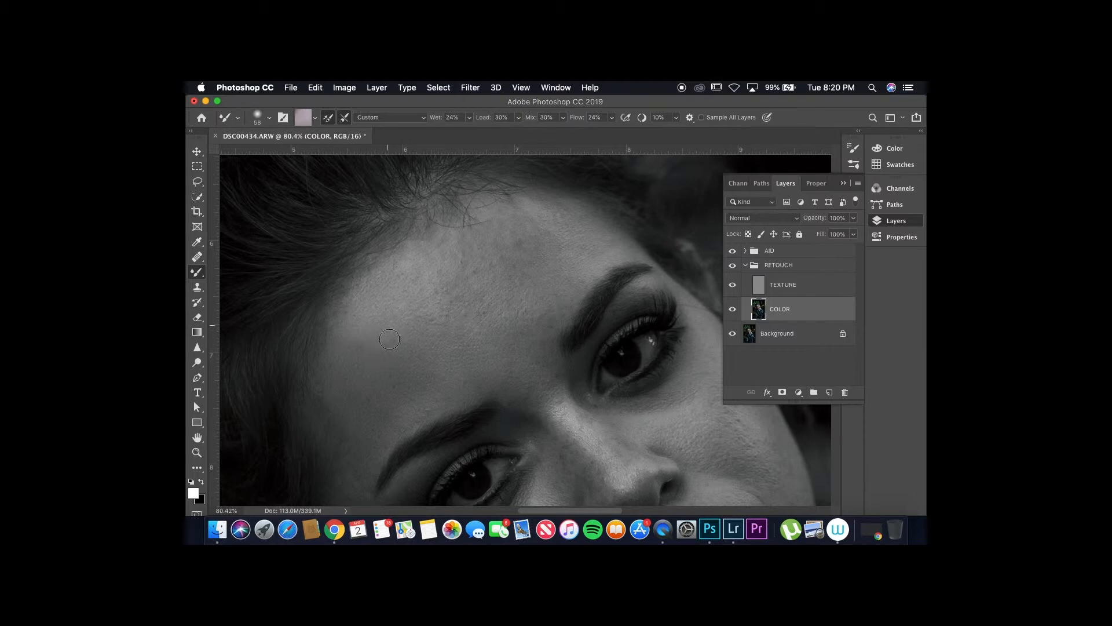
{"action": "left_click_drag", "start_coordinate": [397, 371], "coordinate": [416, 369]}
Step: Blend the patchy tones across the middle of the forehead with the Mixer Brush, resampling adjacent skin
{"action": "left_click", "coordinate": [440, 313], "text": "alt"}
{"action": "mouse_move", "coordinate": [515, 235]}
{"action": "left_mouse_down"}
{"action": "mouse_move", "coordinate": [453, 235]}
{"action": "mouse_move", "coordinate": [463, 246]}
{"action": "mouse_move", "coordinate": [454, 261]}
{"action": "mouse_move", "coordinate": [490, 243]}
{"action": "mouse_move", "coordinate": [485, 271]}
{"action": "mouse_move", "coordinate": [505, 255]}
{"action": "mouse_move", "coordinate": [522, 287]}
{"action": "mouse_move", "coordinate": [538, 270]}
{"action": "mouse_move", "coordinate": [480, 276]}
{"action": "mouse_move", "coordinate": [424, 251]}
{"action": "mouse_move", "coordinate": [388, 277]}
{"action": "mouse_move", "coordinate": [440, 276]}
{"action": "left_mouse_up"}
{"action": "left_click_drag", "start_coordinate": [415, 293], "coordinate": [470, 296]}
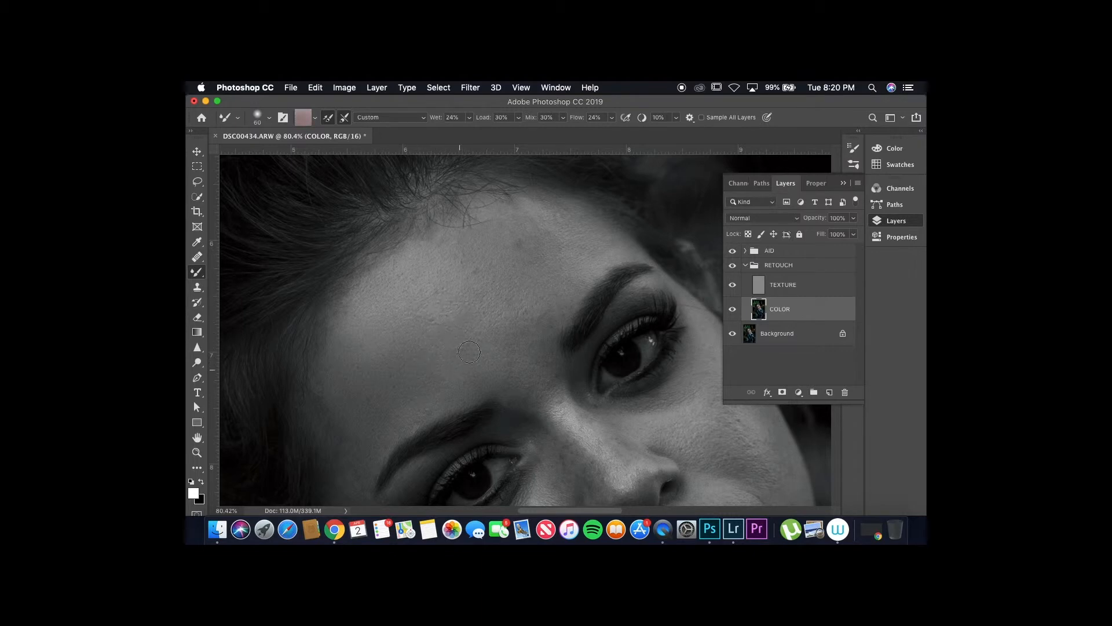
{"action": "left_click", "coordinate": [440, 298], "text": "alt"}
{"action": "left_click", "coordinate": [429, 329], "text": "alt"}
{"action": "left_click", "coordinate": [387, 307], "text": "alt"}
Step: Toggle the AID group off and on to compare the blended forehead in color, leaving the group visible
{"action": "scroll", "coordinate": [552, 263], "scroll_direction": "down", "scroll_amount": 5}
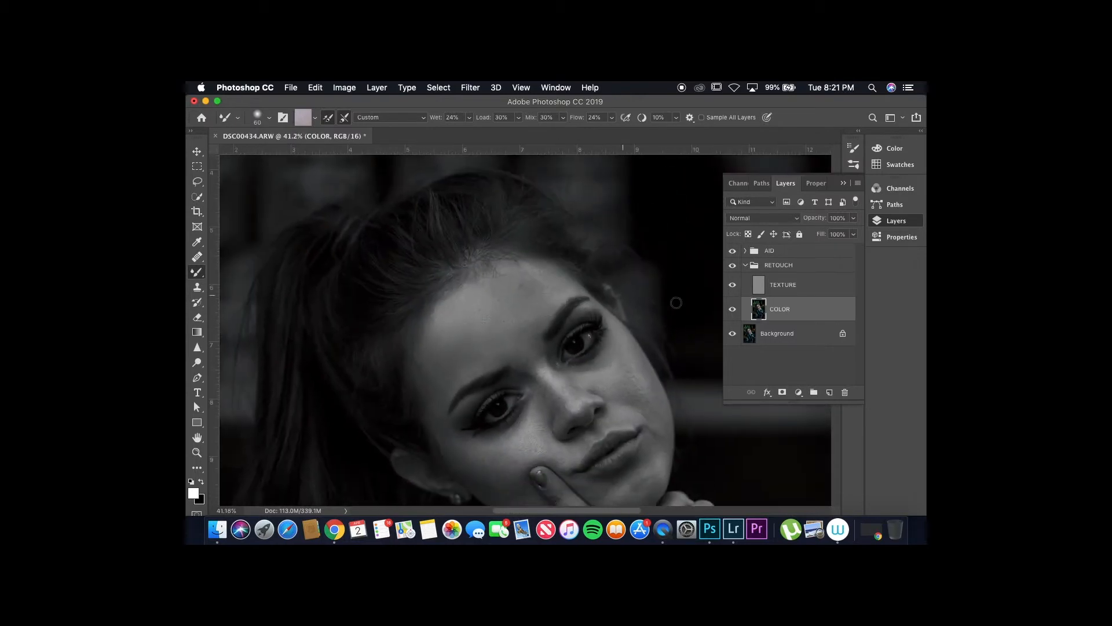
{"action": "scroll", "coordinate": [681, 295], "scroll_direction": "down", "scroll_amount": 3}
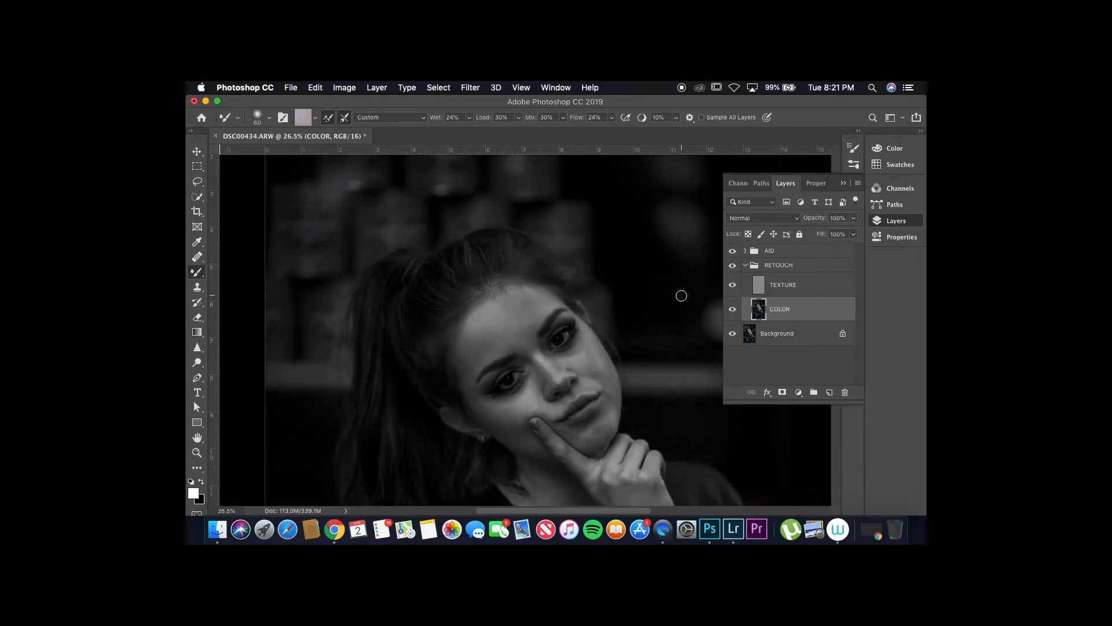
{"action": "scroll", "coordinate": [682, 295], "scroll_direction": "up", "scroll_amount": 2}
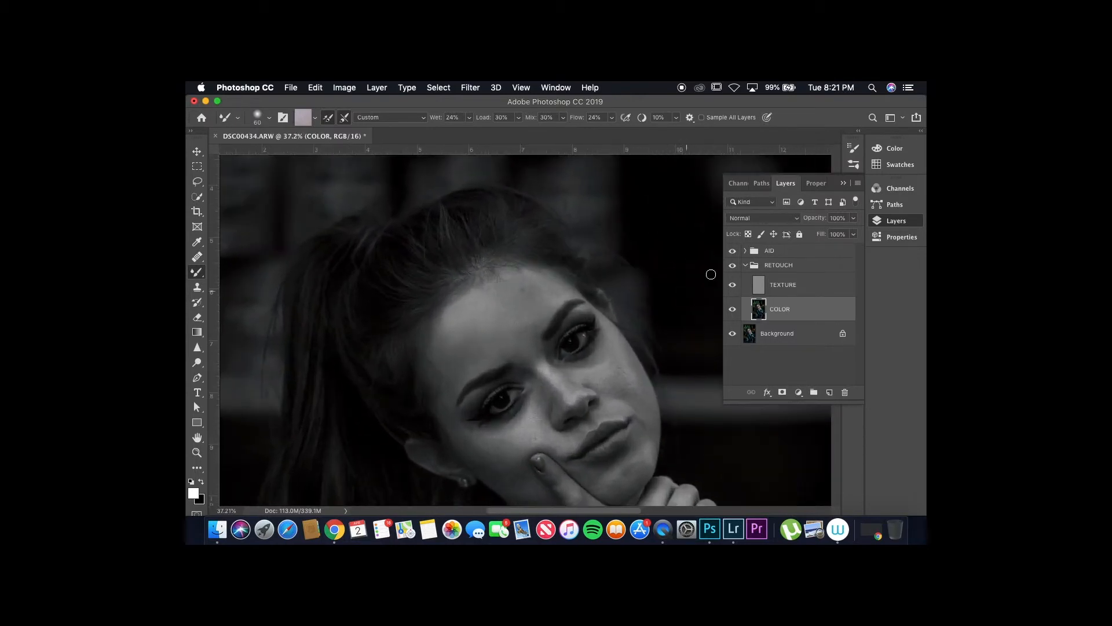
{"action": "left_click", "coordinate": [733, 252]}
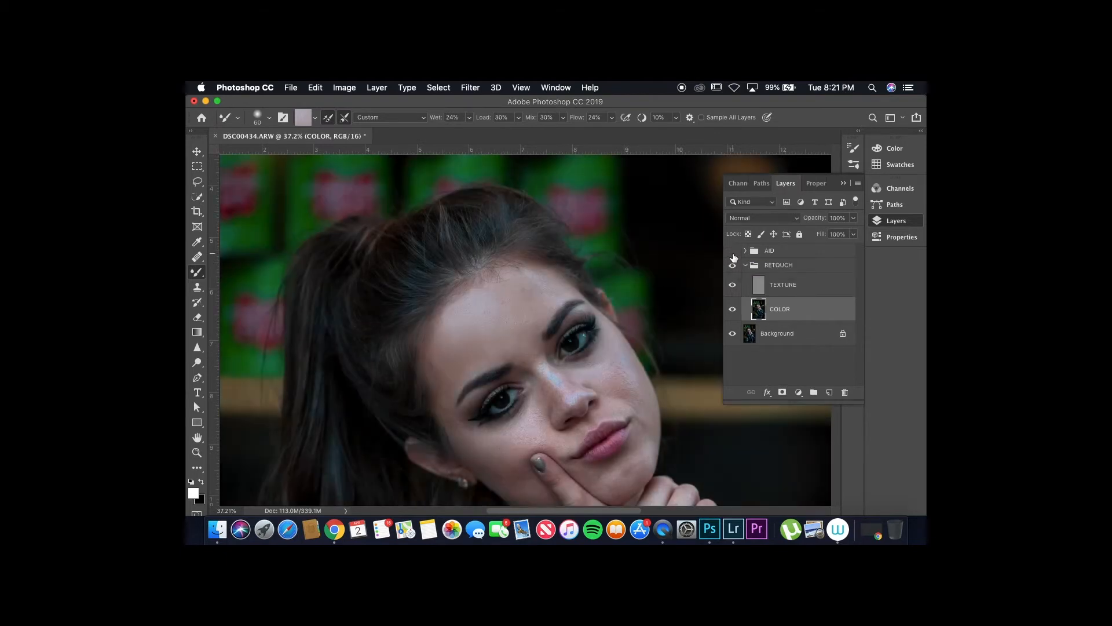
{"action": "left_click", "coordinate": [732, 251]}
{"action": "left_click", "coordinate": [733, 253]}
{"action": "left_click", "coordinate": [732, 251]}
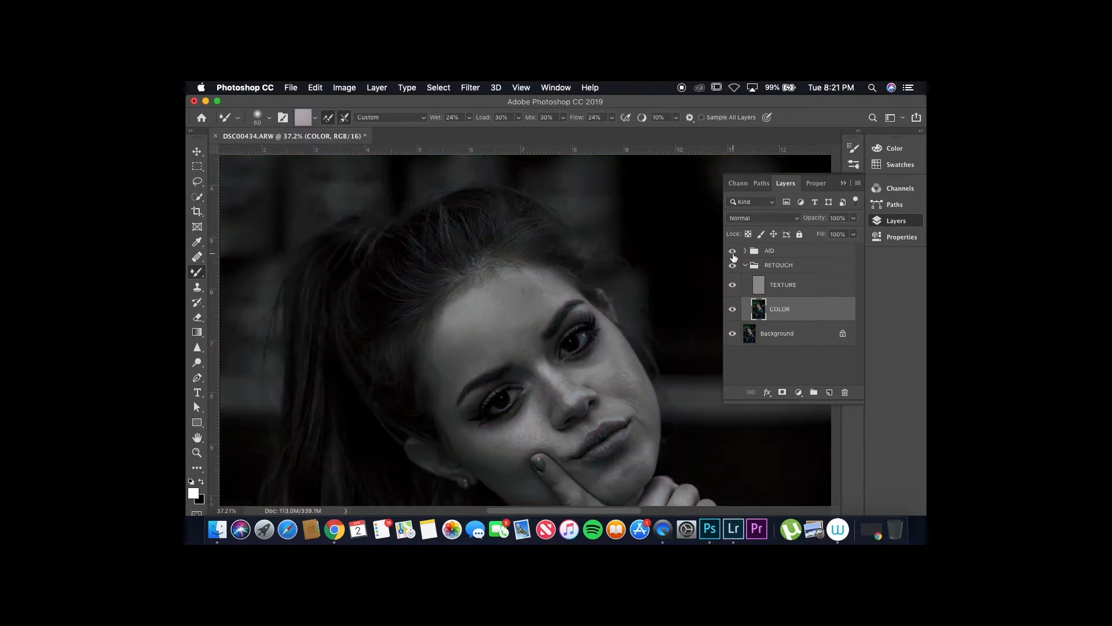
Step: Blend away the dark patch on the upper forehead and even out the skin just below the hairline
{"action": "scroll", "coordinate": [623, 387], "scroll_direction": "up", "scroll_amount": 5}
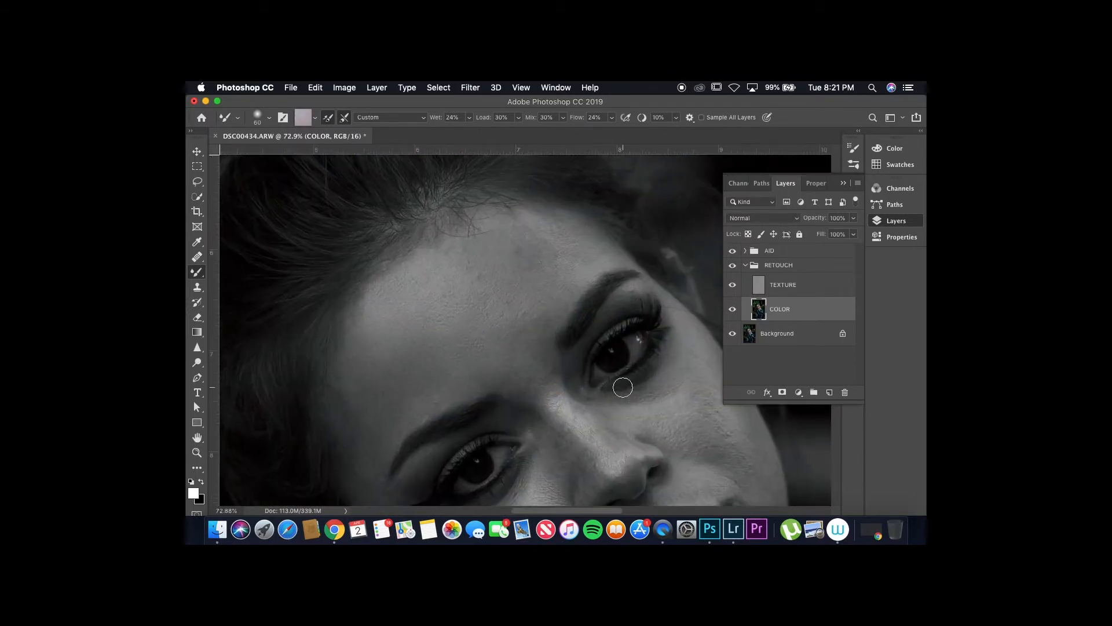
{"action": "scroll", "coordinate": [622, 387], "scroll_direction": "up", "scroll_amount": 3}
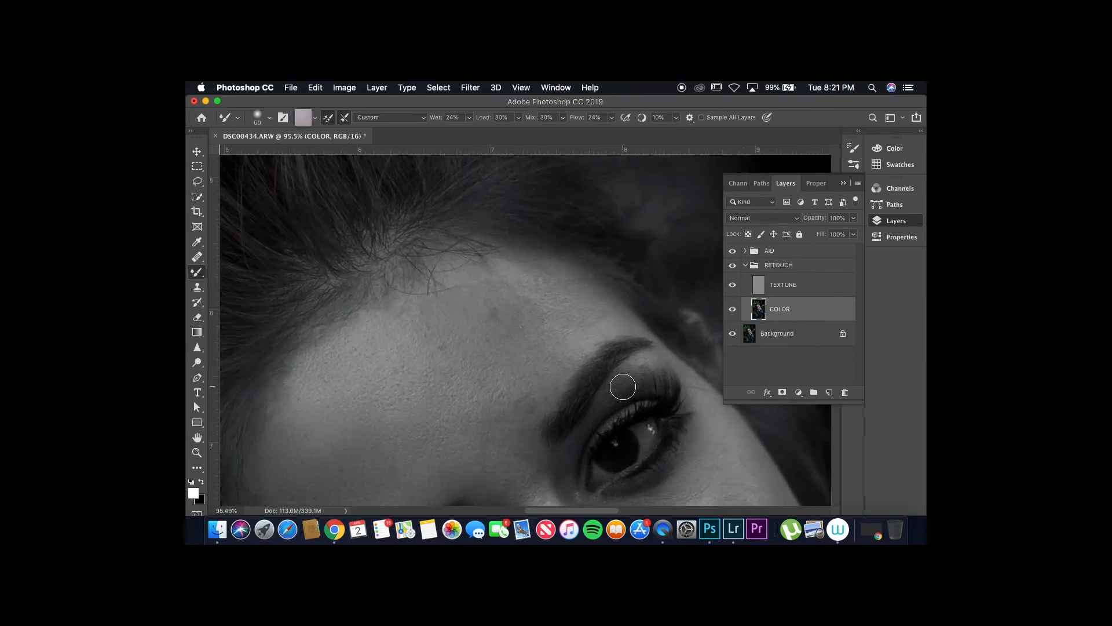
{"action": "left_click", "coordinate": [559, 318], "text": "alt"}
{"action": "left_click_drag", "start_coordinate": [496, 310], "coordinate": [505, 305]}
{"action": "left_click_drag", "start_coordinate": [403, 318], "coordinate": [423, 299]}
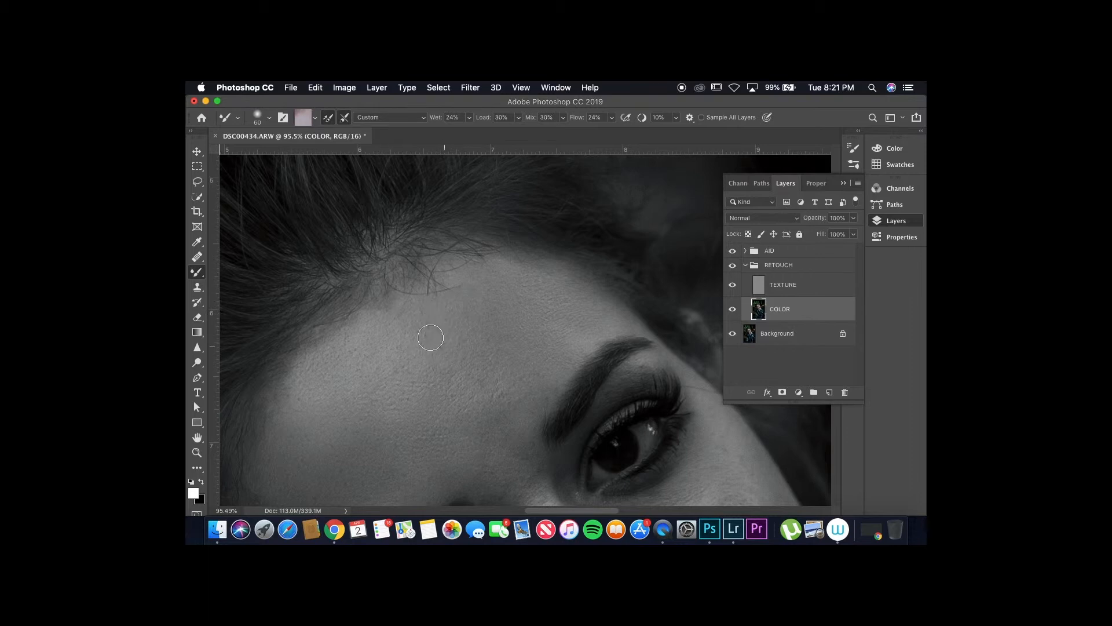
{"action": "left_click_drag", "start_coordinate": [419, 310], "coordinate": [410, 327]}
Step: Smooth the skin tones on the lower forehead down toward the inner end of the eyebrow
{"action": "mouse_move", "coordinate": [510, 363]}
{"action": "left_mouse_down"}
{"action": "mouse_move", "coordinate": [548, 356]}
{"action": "mouse_move", "coordinate": [534, 396]}
{"action": "left_mouse_up"}
{"action": "left_click_drag", "start_coordinate": [494, 366], "coordinate": [507, 400]}
{"action": "left_click", "coordinate": [517, 482], "text": "alt"}
{"action": "left_click_drag", "start_coordinate": [530, 439], "coordinate": [484, 421]}
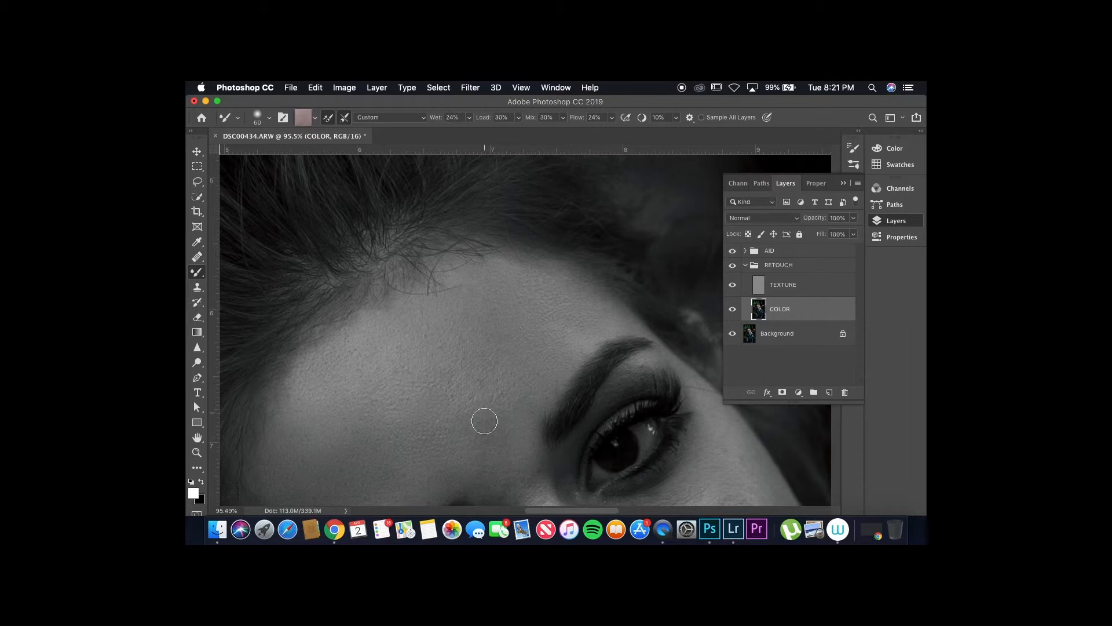
Step: Enlarge the Mixer Brush to 118 px and blend broad strokes across the forehead toward the far hairline
{"action": "left_click_drag", "start_coordinate": [484, 360], "coordinate": [516, 360], "text": "ctrl+alt"}
{"action": "left_click", "coordinate": [451, 403], "text": "alt"}
{"action": "mouse_move", "coordinate": [417, 365]}
{"action": "left_mouse_down"}
{"action": "mouse_move", "coordinate": [377, 360]}
{"action": "mouse_move", "coordinate": [367, 394]}
{"action": "mouse_move", "coordinate": [374, 354]}
{"action": "mouse_move", "coordinate": [331, 387]}
{"action": "mouse_move", "coordinate": [320, 384]}
{"action": "mouse_move", "coordinate": [340, 365]}
{"action": "mouse_move", "coordinate": [318, 380]}
{"action": "mouse_move", "coordinate": [373, 430]}
{"action": "mouse_move", "coordinate": [422, 376]}
{"action": "mouse_move", "coordinate": [425, 391]}
{"action": "mouse_move", "coordinate": [478, 409]}
{"action": "mouse_move", "coordinate": [458, 394]}
{"action": "mouse_move", "coordinate": [437, 446]}
{"action": "mouse_move", "coordinate": [514, 404]}
{"action": "mouse_move", "coordinate": [480, 439]}
{"action": "mouse_move", "coordinate": [490, 454]}
{"action": "mouse_move", "coordinate": [528, 371]}
{"action": "mouse_move", "coordinate": [561, 361]}
{"action": "mouse_move", "coordinate": [536, 365]}
{"action": "left_mouse_up"}
{"action": "left_click", "coordinate": [486, 353], "text": "alt"}
{"action": "mouse_move", "coordinate": [473, 344]}
{"action": "left_mouse_down"}
{"action": "mouse_move", "coordinate": [453, 319]}
{"action": "mouse_move", "coordinate": [417, 338]}
{"action": "mouse_move", "coordinate": [395, 325]}
{"action": "mouse_move", "coordinate": [486, 339]}
{"action": "mouse_move", "coordinate": [489, 315]}
{"action": "mouse_move", "coordinate": [447, 298]}
{"action": "mouse_move", "coordinate": [544, 305]}
{"action": "mouse_move", "coordinate": [553, 325]}
{"action": "mouse_move", "coordinate": [474, 350]}
{"action": "mouse_move", "coordinate": [462, 302]}
{"action": "mouse_move", "coordinate": [593, 291]}
{"action": "left_mouse_up"}
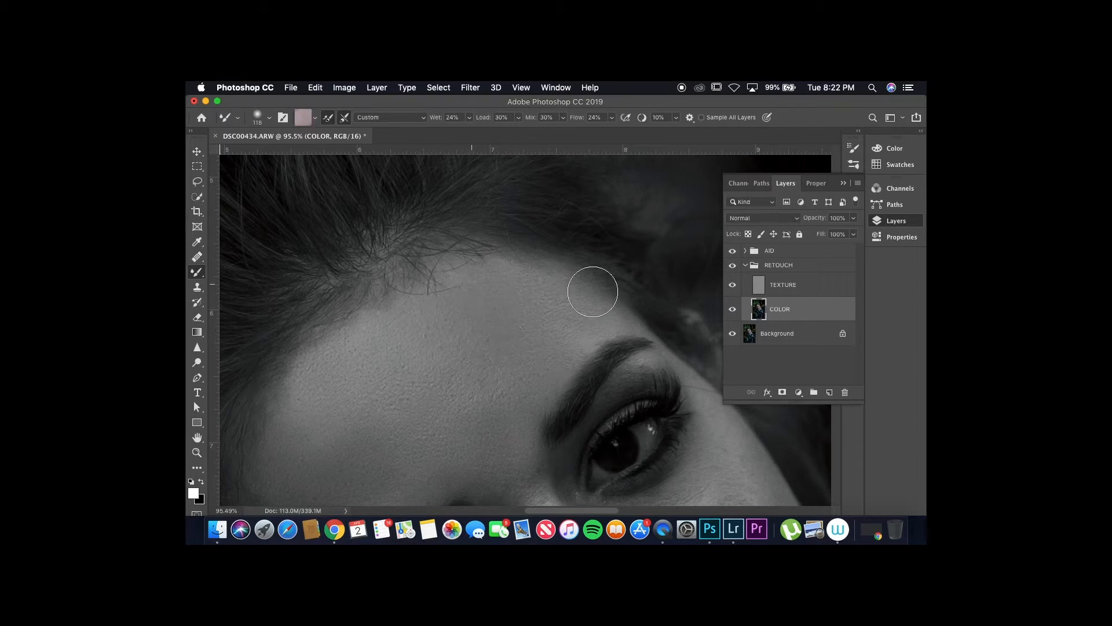
Step: Blend the skin tones on the cheek between the eye, the nose and the raised fingertip
{"action": "scroll", "coordinate": [591, 291], "scroll_direction": "down", "scroll_amount": 5}
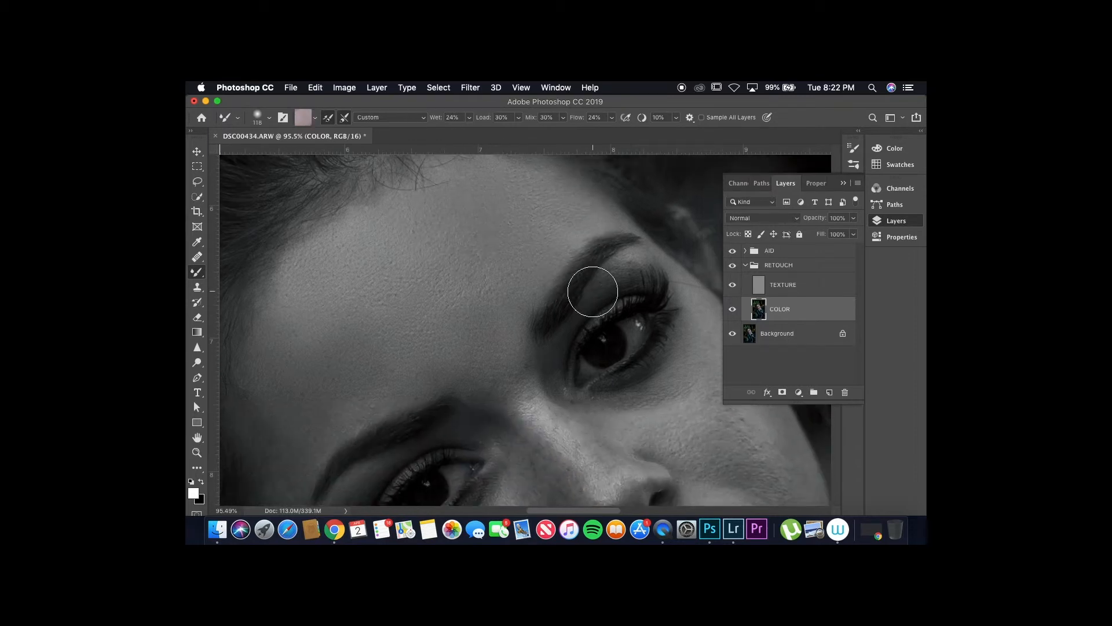
{"action": "scroll", "coordinate": [582, 312], "scroll_direction": "down", "scroll_amount": 3}
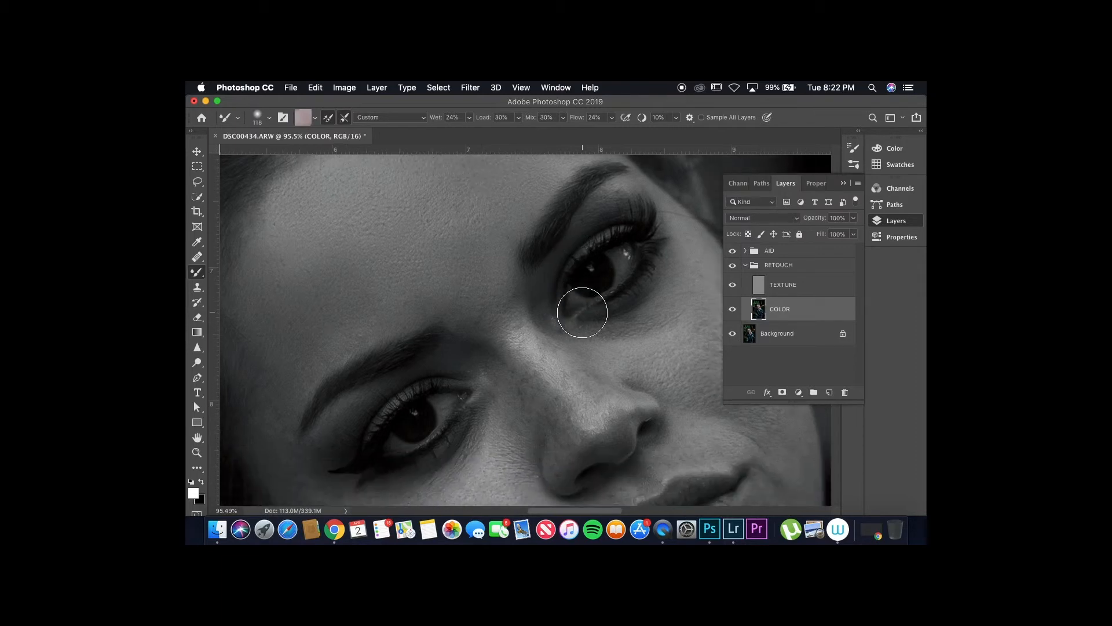
{"action": "scroll", "coordinate": [582, 312], "scroll_direction": "down", "scroll_amount": 7}
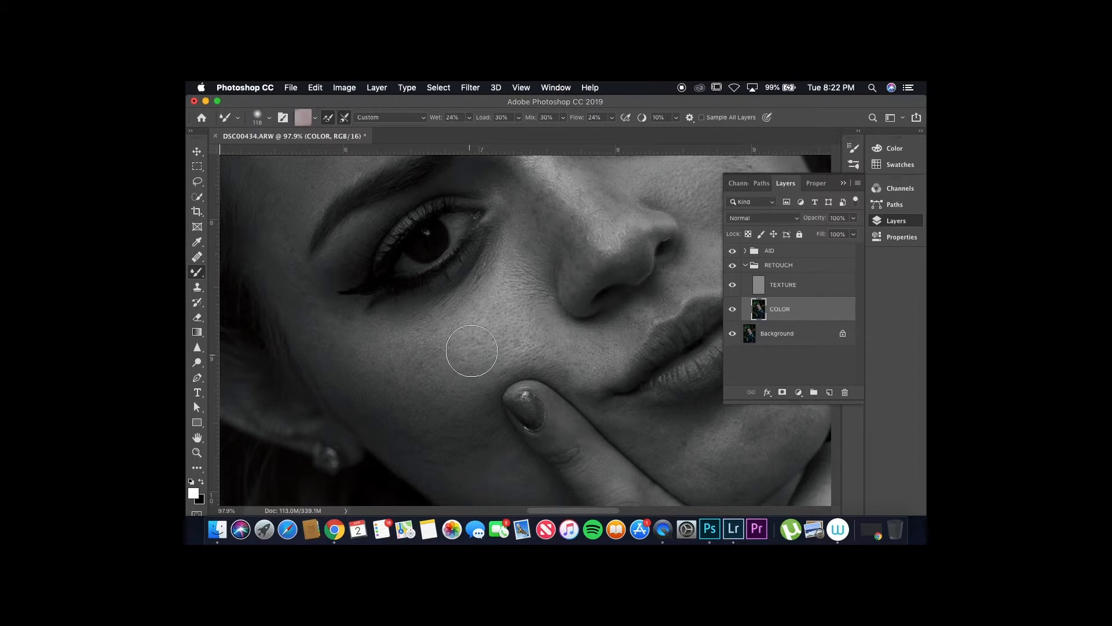
{"action": "left_click", "coordinate": [509, 290], "text": "alt"}
{"action": "mouse_move", "coordinate": [520, 321]}
{"action": "left_mouse_down"}
{"action": "mouse_move", "coordinate": [532, 348]}
{"action": "mouse_move", "coordinate": [521, 302]}
{"action": "mouse_move", "coordinate": [550, 339]}
{"action": "mouse_move", "coordinate": [543, 321]}
{"action": "left_mouse_up"}
{"action": "left_click", "coordinate": [505, 328], "text": "alt"}
{"action": "mouse_move", "coordinate": [467, 324]}
{"action": "left_mouse_down"}
{"action": "mouse_move", "coordinate": [495, 285]}
{"action": "mouse_move", "coordinate": [474, 324]}
{"action": "mouse_move", "coordinate": [487, 319]}
{"action": "mouse_move", "coordinate": [420, 326]}
{"action": "mouse_move", "coordinate": [485, 294]}
{"action": "mouse_move", "coordinate": [469, 315]}
{"action": "mouse_move", "coordinate": [504, 255]}
{"action": "mouse_move", "coordinate": [475, 328]}
{"action": "left_mouse_up"}
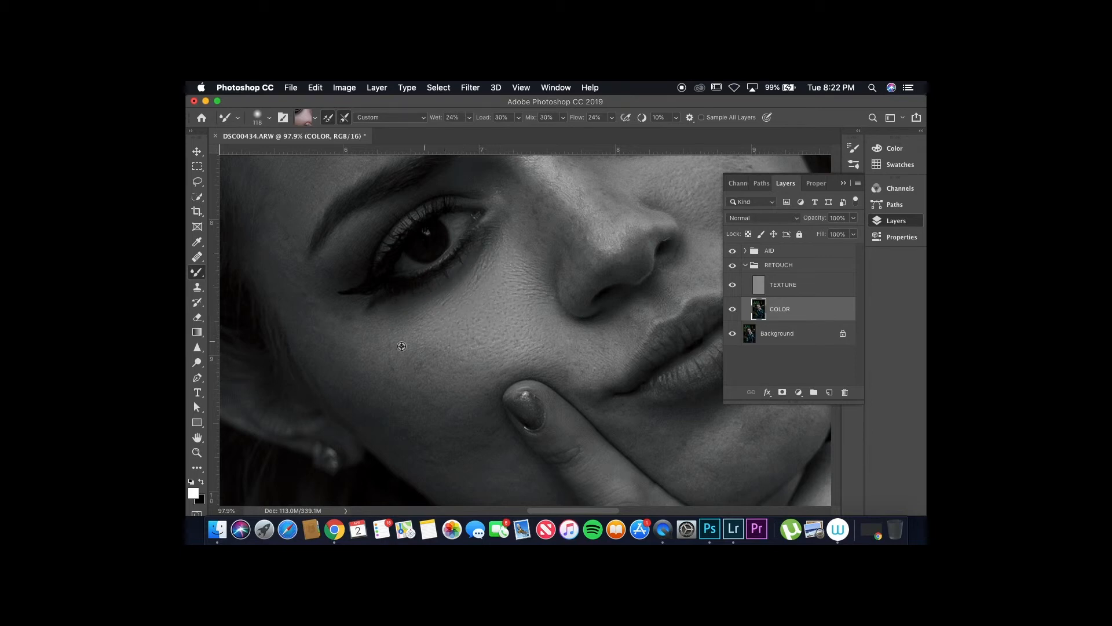
Step: Even out the cheek tones below the winged eyeliner, sampling skin around the outer cheek
{"action": "left_click", "coordinate": [355, 358], "text": "alt"}
{"action": "left_click", "coordinate": [350, 353], "text": "alt"}
{"action": "mouse_move", "coordinate": [336, 344]}
{"action": "left_mouse_down"}
{"action": "mouse_move", "coordinate": [365, 364]}
{"action": "mouse_move", "coordinate": [340, 348]}
{"action": "left_mouse_up"}
{"action": "left_click", "coordinate": [422, 375], "text": "alt"}
{"action": "mouse_move", "coordinate": [412, 374]}
{"action": "left_mouse_down"}
{"action": "mouse_move", "coordinate": [478, 353]}
{"action": "mouse_move", "coordinate": [474, 363]}
{"action": "mouse_move", "coordinate": [564, 355]}
{"action": "mouse_move", "coordinate": [517, 333]}
{"action": "mouse_move", "coordinate": [579, 357]}
{"action": "mouse_move", "coordinate": [545, 354]}
{"action": "mouse_move", "coordinate": [574, 372]}
{"action": "mouse_move", "coordinate": [569, 357]}
{"action": "mouse_move", "coordinate": [514, 354]}
{"action": "mouse_move", "coordinate": [493, 340]}
{"action": "mouse_move", "coordinate": [416, 346]}
{"action": "mouse_move", "coordinate": [433, 322]}
{"action": "mouse_move", "coordinate": [406, 331]}
{"action": "mouse_move", "coordinate": [444, 344]}
{"action": "left_mouse_up"}
Step: Blend the highlight of the cheek into the shaded skin beside the outer eye corner and up to the temple
{"action": "left_click", "coordinate": [479, 353], "text": "alt"}
{"action": "left_click", "coordinate": [516, 334], "text": "alt"}
{"action": "left_click", "coordinate": [432, 334], "text": "alt"}
{"action": "left_click", "coordinate": [406, 347], "text": "alt"}
{"action": "mouse_move", "coordinate": [333, 343]}
{"action": "left_mouse_down"}
{"action": "mouse_move", "coordinate": [329, 314]}
{"action": "mouse_move", "coordinate": [349, 356]}
{"action": "left_mouse_up"}
{"action": "mouse_move", "coordinate": [289, 271]}
{"action": "left_mouse_down"}
{"action": "mouse_move", "coordinate": [301, 319]}
{"action": "mouse_move", "coordinate": [324, 349]}
{"action": "mouse_move", "coordinate": [289, 280]}
{"action": "mouse_move", "coordinate": [284, 297]}
{"action": "mouse_move", "coordinate": [304, 328]}
{"action": "mouse_move", "coordinate": [332, 319]}
{"action": "left_mouse_up"}
{"action": "left_click", "coordinate": [285, 291], "text": "alt"}
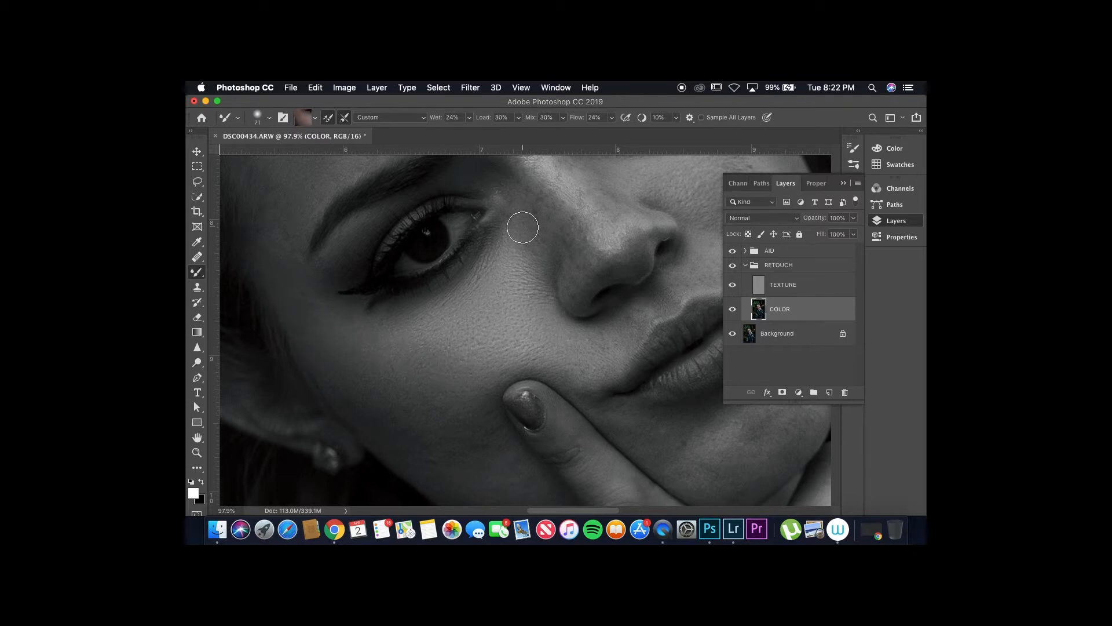
Step: Smooth the shaded skin on the temple beside the outer end of the eyebrow
{"action": "scroll", "coordinate": [522, 227], "scroll_direction": "up", "scroll_amount": 3}
{"action": "scroll", "coordinate": [523, 227], "scroll_direction": "left", "scroll_amount": 4}
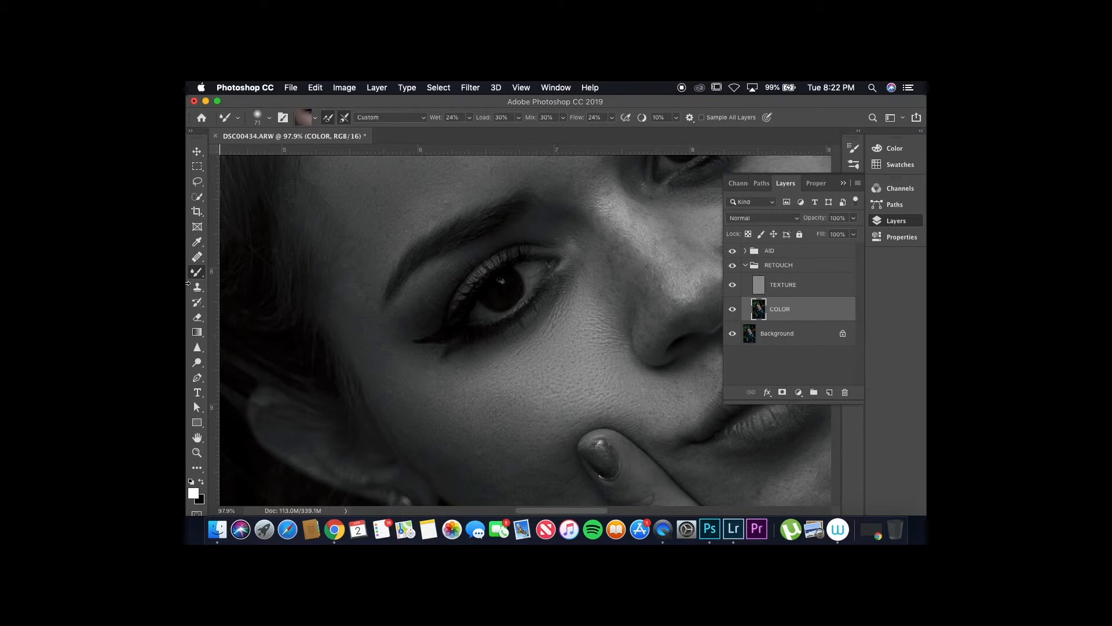
{"action": "left_click", "coordinate": [365, 260], "text": "alt"}
{"action": "mouse_move", "coordinate": [360, 245]}
{"action": "left_mouse_down"}
{"action": "mouse_move", "coordinate": [350, 297]}
{"action": "mouse_move", "coordinate": [374, 314]}
{"action": "left_mouse_up"}
{"action": "left_click", "coordinate": [378, 216], "text": "alt"}
Step: Blend the skin tones beneath the other eye, from the side of the nose out to the cheek's edge
{"action": "scroll", "coordinate": [466, 319], "scroll_direction": "up", "scroll_amount": 4}
{"action": "scroll", "coordinate": [466, 319], "scroll_direction": "right", "scroll_amount": 8}
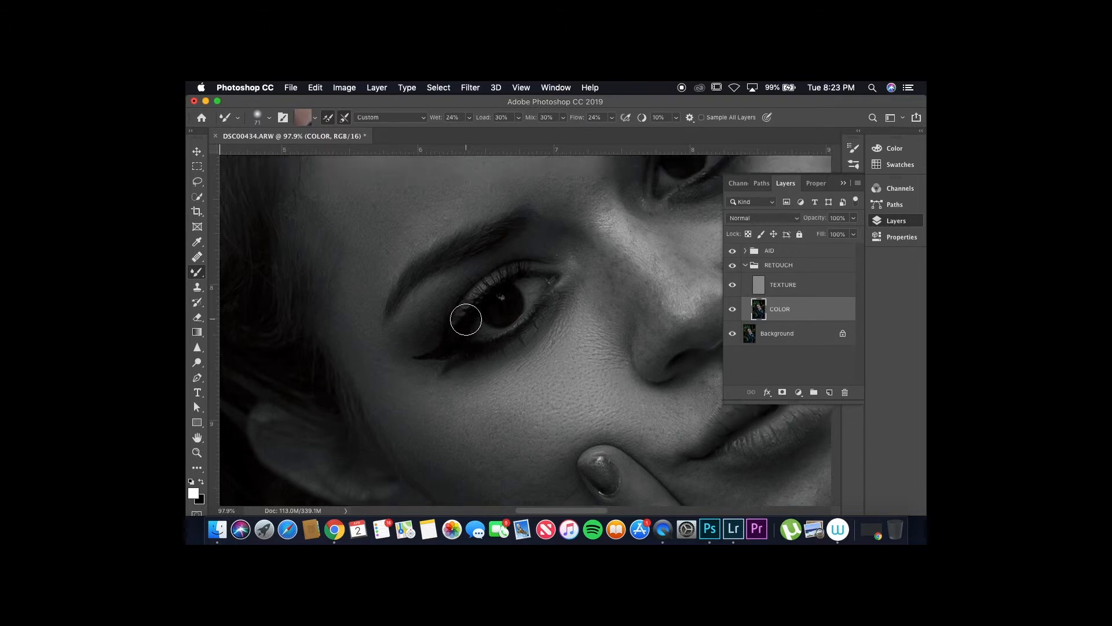
{"action": "left_click", "coordinate": [442, 392], "text": "alt"}
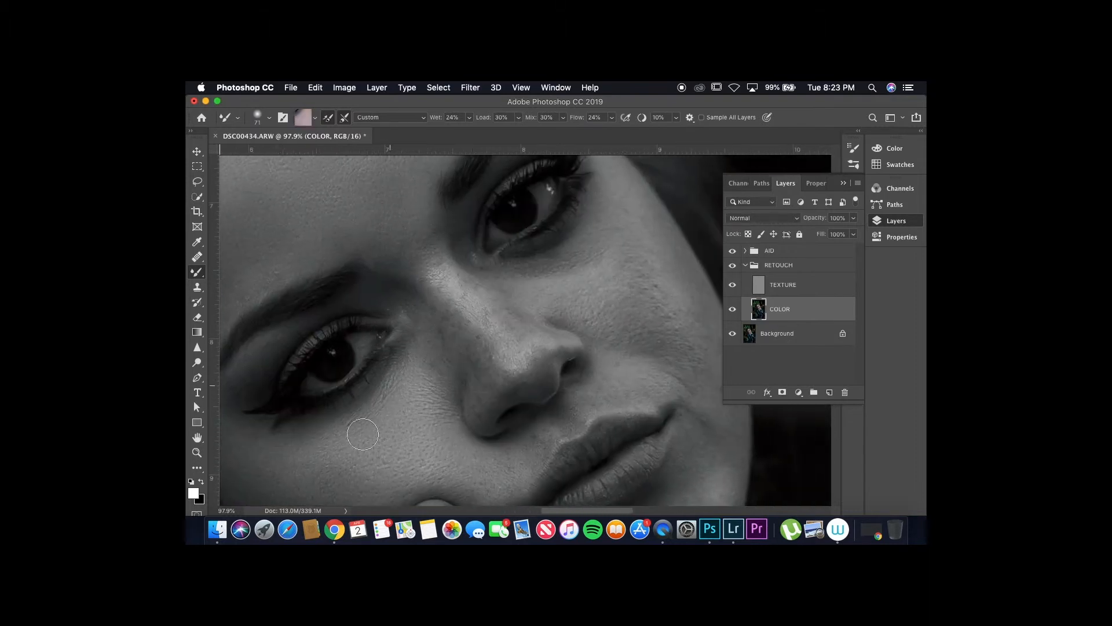
{"action": "mouse_move", "coordinate": [579, 261]}
{"action": "left_mouse_down"}
{"action": "mouse_move", "coordinate": [551, 289]}
{"action": "mouse_move", "coordinate": [562, 289]}
{"action": "mouse_move", "coordinate": [570, 258]}
{"action": "mouse_move", "coordinate": [542, 270]}
{"action": "mouse_move", "coordinate": [600, 280]}
{"action": "mouse_move", "coordinate": [592, 251]}
{"action": "mouse_move", "coordinate": [596, 264]}
{"action": "mouse_move", "coordinate": [544, 289]}
{"action": "mouse_move", "coordinate": [542, 261]}
{"action": "mouse_move", "coordinate": [606, 246]}
{"action": "mouse_move", "coordinate": [599, 233]}
{"action": "mouse_move", "coordinate": [545, 270]}
{"action": "mouse_move", "coordinate": [560, 273]}
{"action": "mouse_move", "coordinate": [527, 274]}
{"action": "mouse_move", "coordinate": [566, 295]}
{"action": "mouse_move", "coordinate": [541, 274]}
{"action": "mouse_move", "coordinate": [521, 277]}
{"action": "mouse_move", "coordinate": [576, 254]}
{"action": "mouse_move", "coordinate": [549, 257]}
{"action": "mouse_move", "coordinate": [564, 258]}
{"action": "mouse_move", "coordinate": [533, 275]}
{"action": "mouse_move", "coordinate": [507, 269]}
{"action": "mouse_move", "coordinate": [557, 261]}
{"action": "mouse_move", "coordinate": [588, 231]}
{"action": "mouse_move", "coordinate": [562, 255]}
{"action": "mouse_move", "coordinate": [574, 278]}
{"action": "mouse_move", "coordinate": [603, 254]}
{"action": "mouse_move", "coordinate": [596, 213]}
{"action": "mouse_move", "coordinate": [598, 259]}
{"action": "mouse_move", "coordinate": [527, 275]}
{"action": "mouse_move", "coordinate": [588, 228]}
{"action": "mouse_move", "coordinate": [579, 227]}
{"action": "mouse_move", "coordinate": [563, 250]}
{"action": "mouse_move", "coordinate": [527, 260]}
{"action": "mouse_move", "coordinate": [586, 229]}
{"action": "mouse_move", "coordinate": [515, 267]}
{"action": "left_mouse_up"}
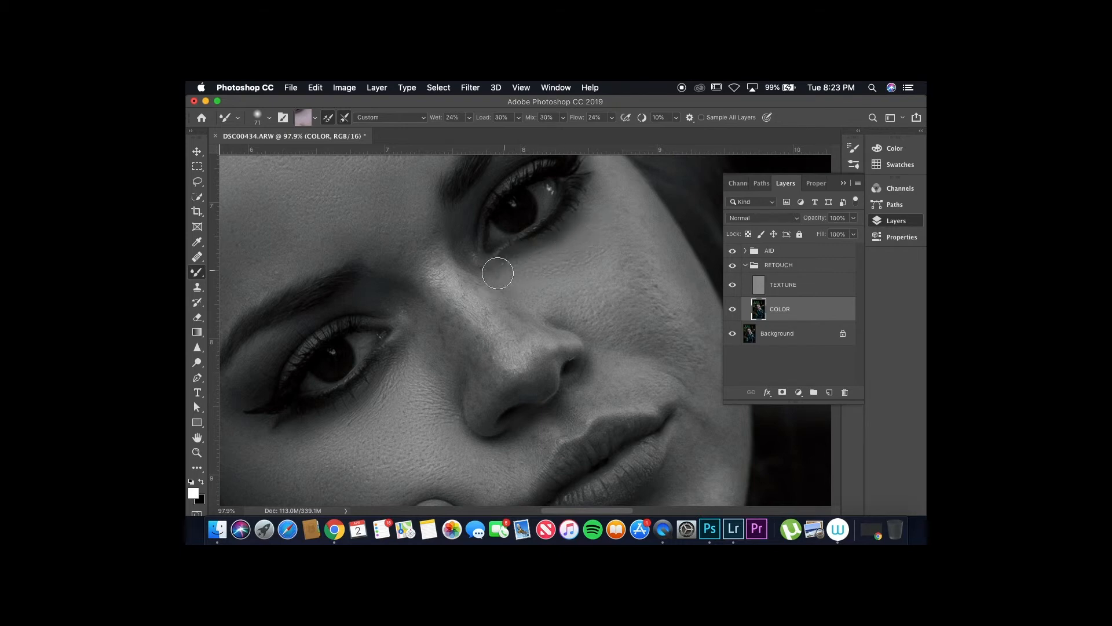
{"action": "mouse_move", "coordinate": [600, 267]}
{"action": "left_mouse_down"}
{"action": "mouse_move", "coordinate": [603, 238]}
{"action": "mouse_move", "coordinate": [551, 273]}
{"action": "mouse_move", "coordinate": [666, 223]}
{"action": "left_mouse_up"}
Step: Compare the whole face with and without the AID and RETOUCH groups to check the skin blending
{"action": "scroll", "coordinate": [666, 223], "scroll_direction": "down", "scroll_amount": 5}
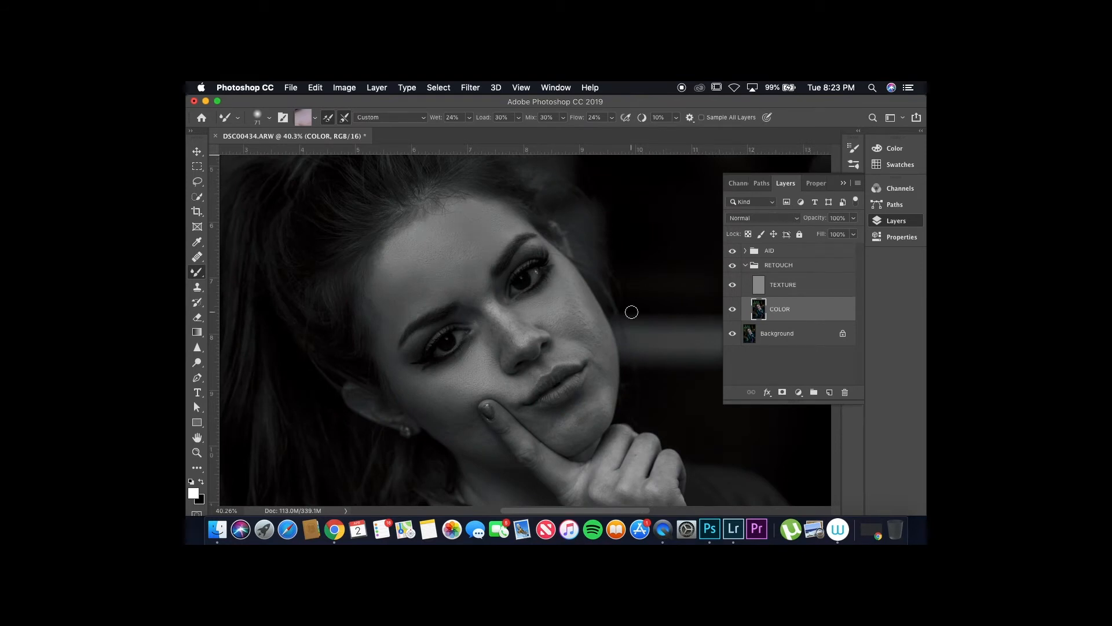
{"action": "left_click", "coordinate": [732, 252]}
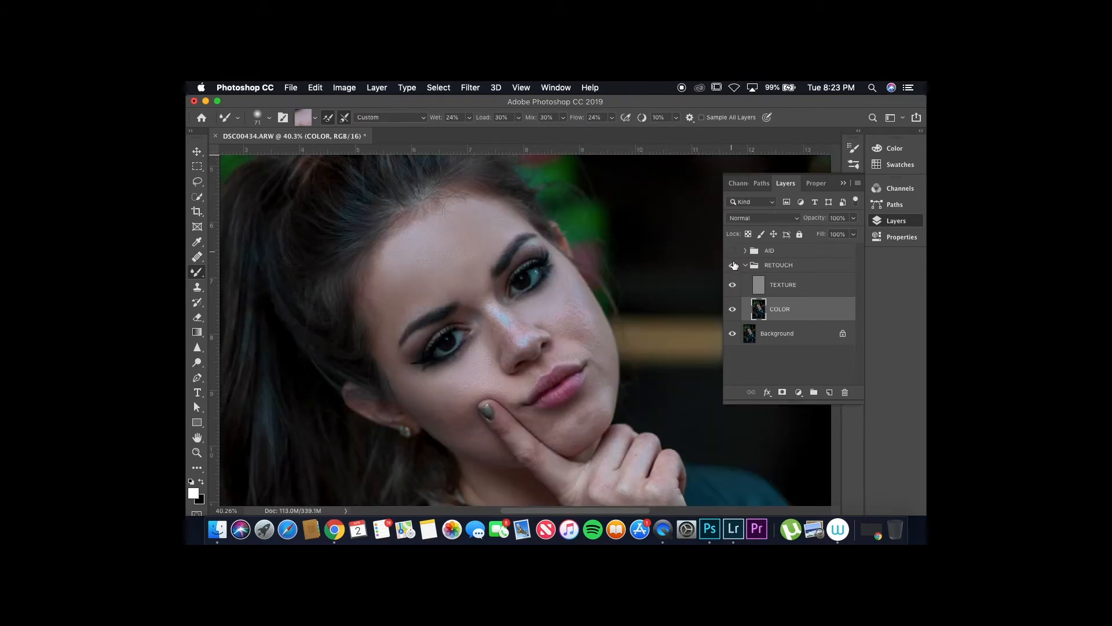
{"action": "left_click", "coordinate": [732, 252]}
{"action": "left_click", "coordinate": [733, 265]}
{"action": "left_click", "coordinate": [733, 265]}
{"action": "left_click", "coordinate": [733, 264]}
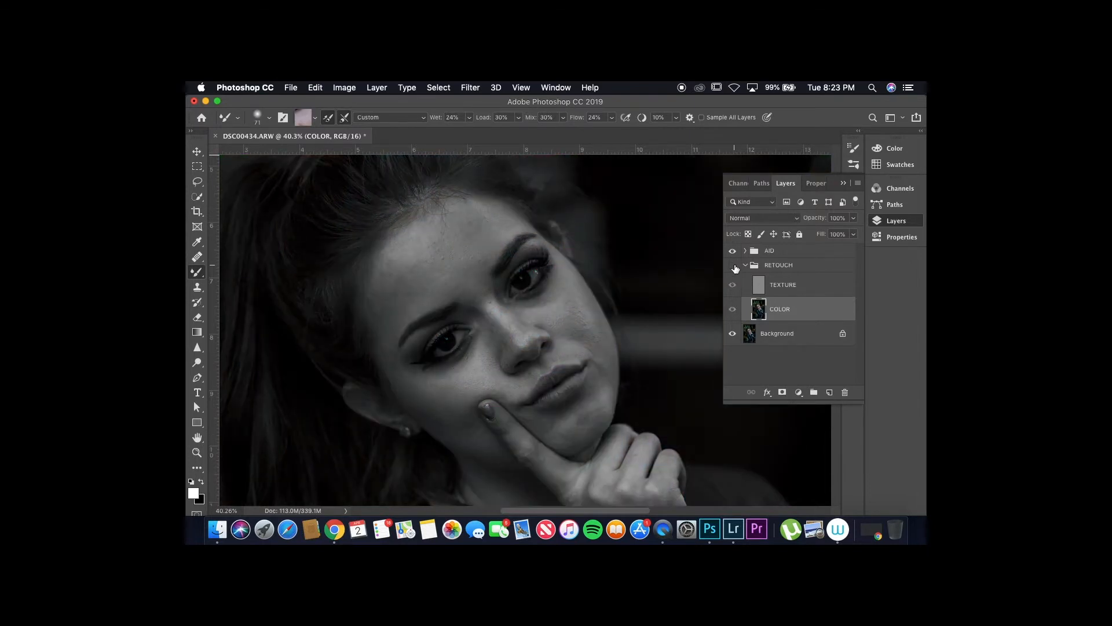
{"action": "left_click", "coordinate": [733, 266]}
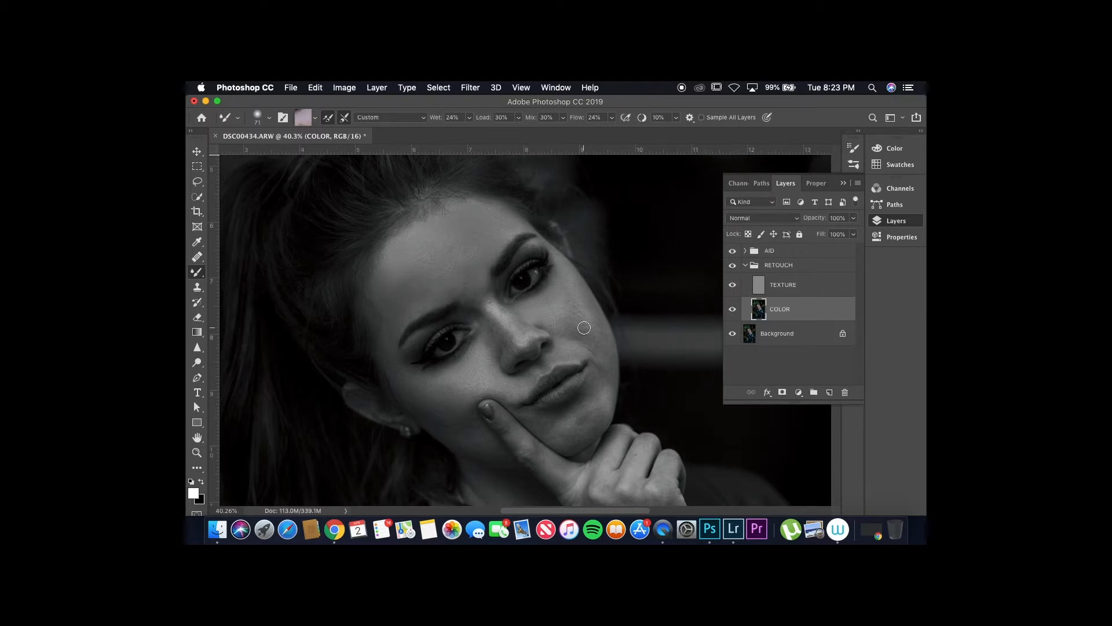
Step: Blend the skin tones between the eyebrows, along the nose bridge and beneath the eye beside the nose
{"action": "scroll", "coordinate": [584, 327], "scroll_direction": "up", "scroll_amount": 5}
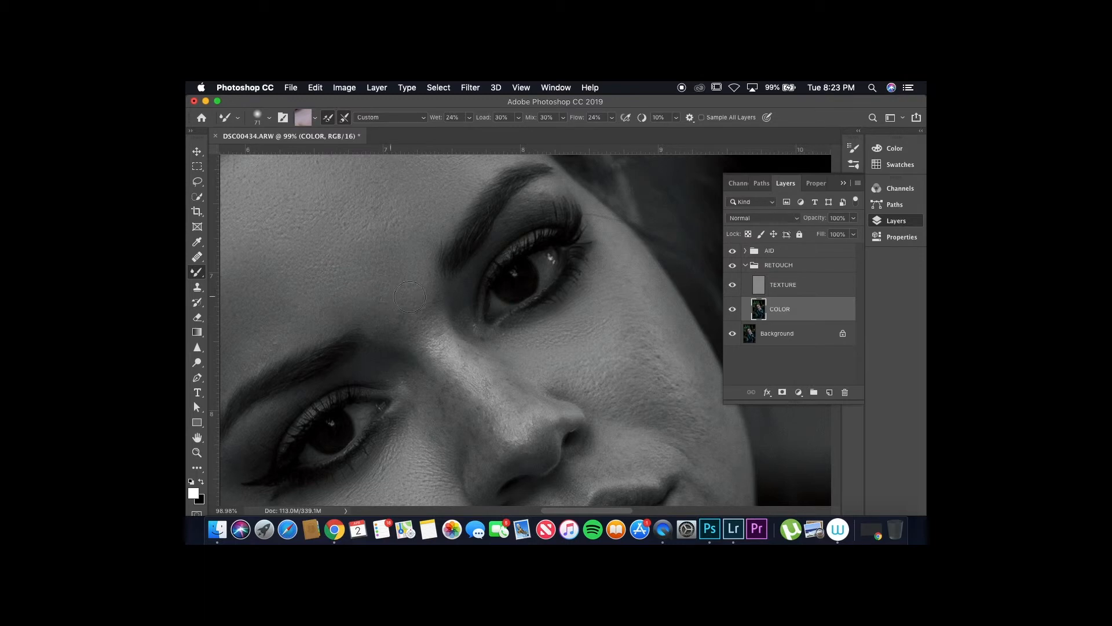
{"action": "left_click_drag", "start_coordinate": [364, 293], "coordinate": [367, 303]}
{"action": "mouse_move", "coordinate": [436, 355]}
{"action": "left_mouse_down"}
{"action": "mouse_move", "coordinate": [401, 320]}
{"action": "mouse_move", "coordinate": [413, 305]}
{"action": "mouse_move", "coordinate": [424, 315]}
{"action": "mouse_move", "coordinate": [423, 301]}
{"action": "mouse_move", "coordinate": [439, 350]}
{"action": "left_mouse_up"}
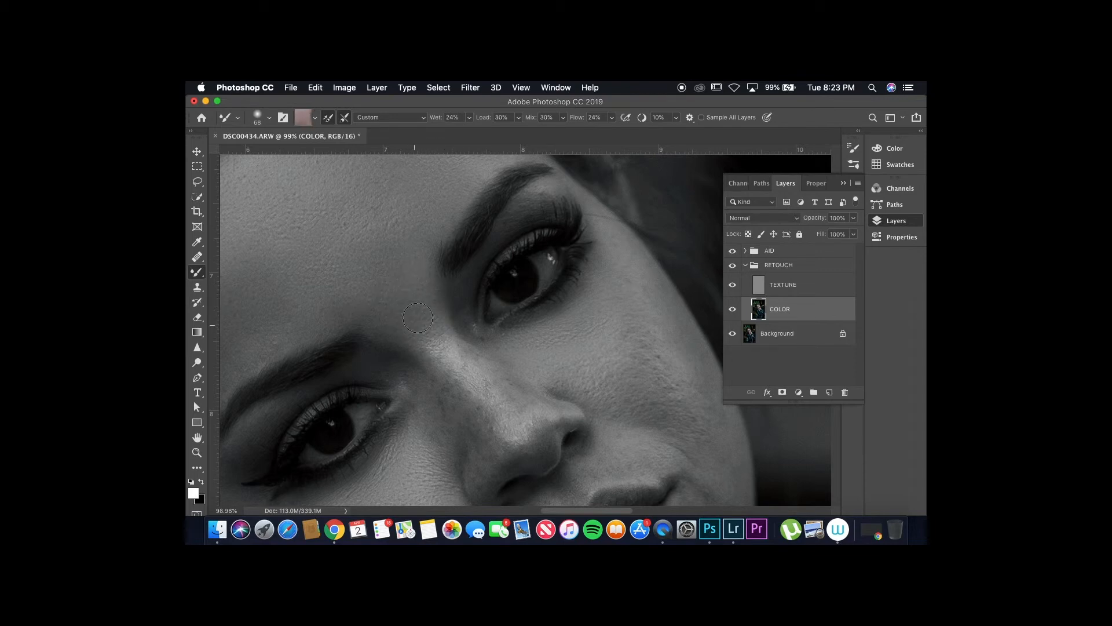
{"action": "left_click", "coordinate": [428, 376], "text": "alt"}
{"action": "mouse_move", "coordinate": [443, 419]}
{"action": "left_mouse_down"}
{"action": "mouse_move", "coordinate": [427, 447]}
{"action": "mouse_move", "coordinate": [442, 454]}
{"action": "mouse_move", "coordinate": [424, 422]}
{"action": "mouse_move", "coordinate": [439, 461]}
{"action": "mouse_move", "coordinate": [437, 391]}
{"action": "mouse_move", "coordinate": [464, 432]}
{"action": "mouse_move", "coordinate": [542, 384]}
{"action": "mouse_move", "coordinate": [504, 359]}
{"action": "mouse_move", "coordinate": [523, 390]}
{"action": "mouse_move", "coordinate": [520, 367]}
{"action": "mouse_move", "coordinate": [481, 343]}
{"action": "mouse_move", "coordinate": [552, 378]}
{"action": "left_mouse_up"}
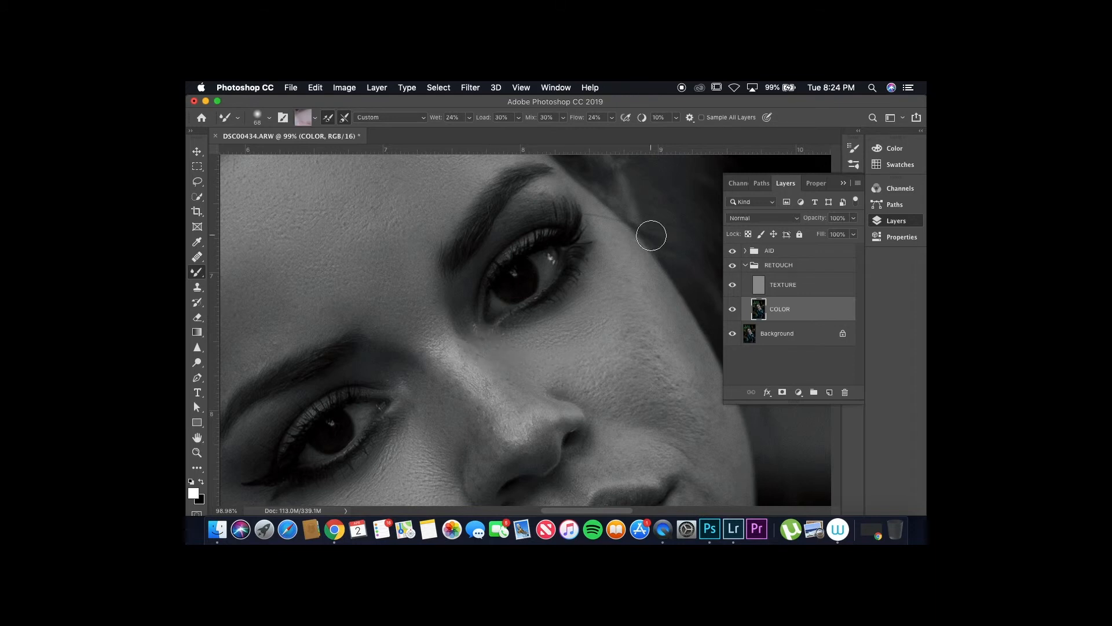
Step: Compare the lower face with and without the RETOUCH group, and examine the portrait in colour with the AID group hidden
{"action": "scroll", "coordinate": [651, 236], "scroll_direction": "down", "scroll_amount": 5}
{"action": "scroll", "coordinate": [651, 235], "scroll_direction": "right", "scroll_amount": 2}
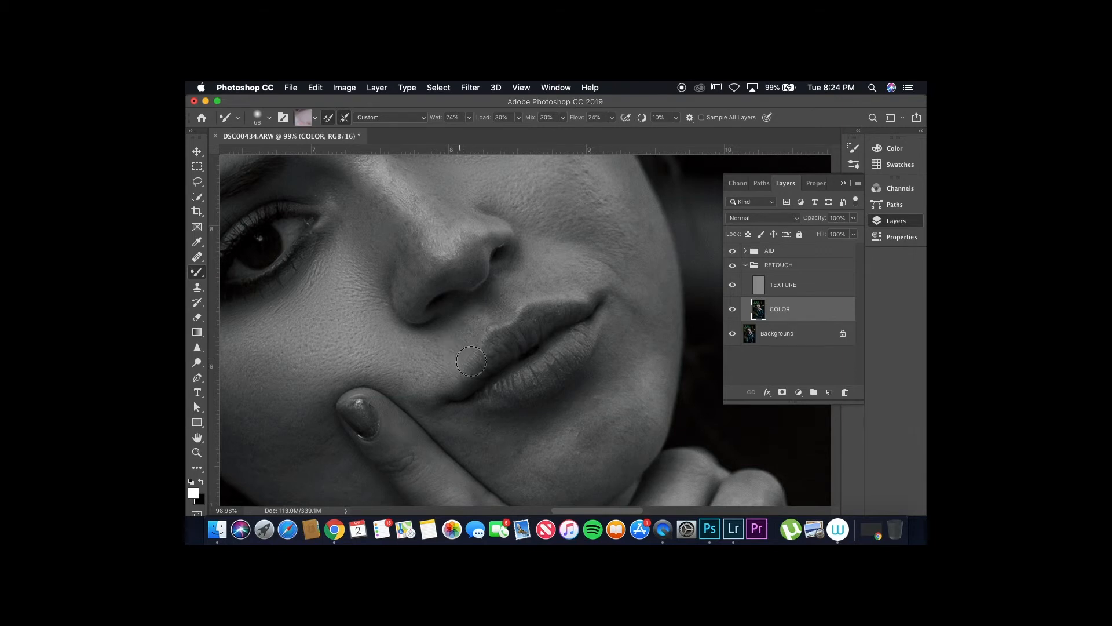
{"action": "left_click", "coordinate": [555, 266], "text": "alt"}
{"action": "left_click", "coordinate": [732, 267]}
{"action": "left_click", "coordinate": [733, 266]}
{"action": "left_click", "coordinate": [733, 265]}
{"action": "left_click", "coordinate": [733, 266]}
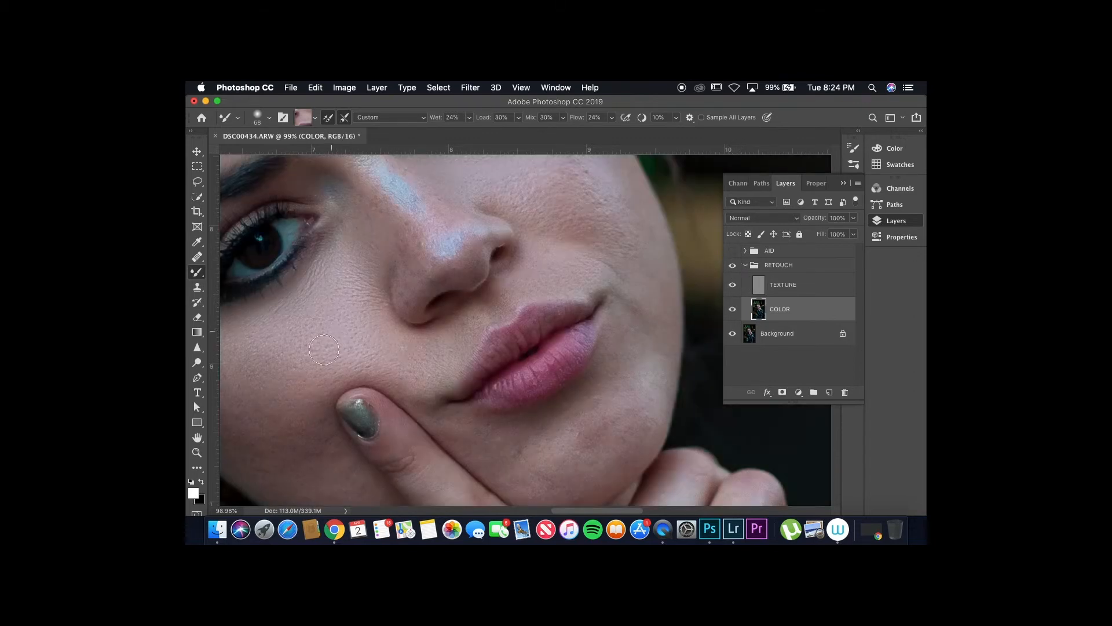
{"action": "scroll", "coordinate": [406, 307], "scroll_direction": "down", "scroll_amount": 5}
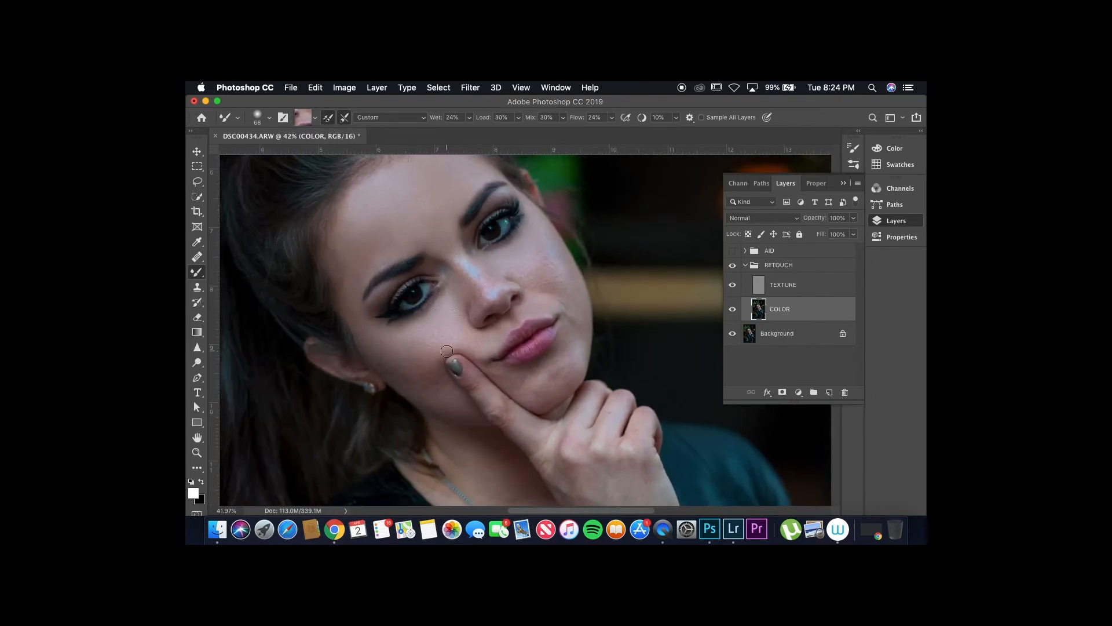
{"action": "scroll", "coordinate": [446, 351], "scroll_direction": "up", "scroll_amount": 3}
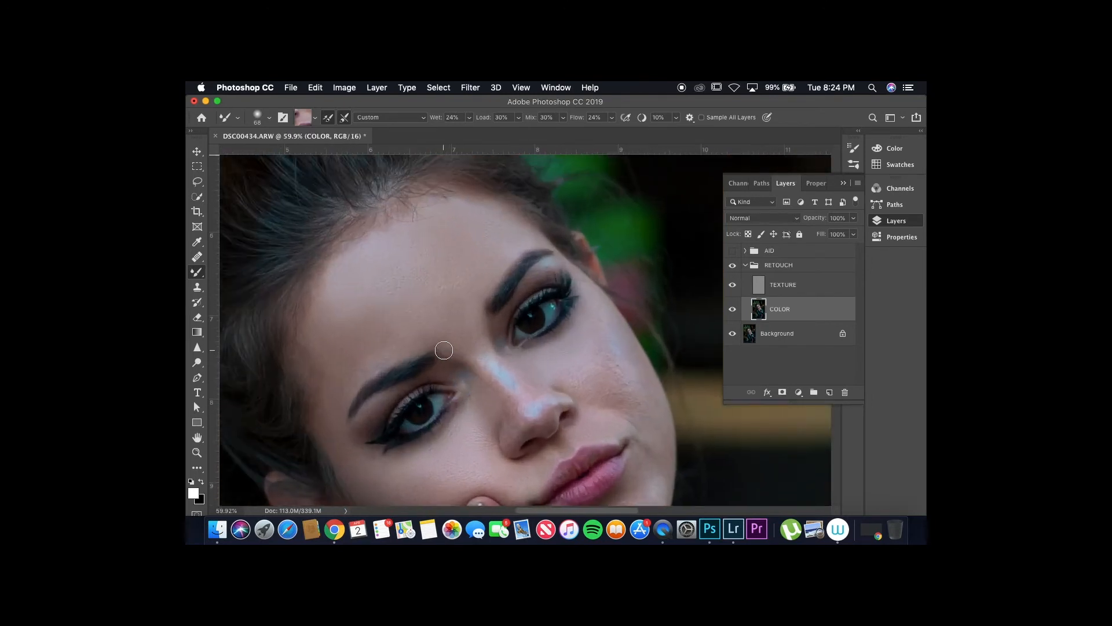
{"action": "left_click_drag", "start_coordinate": [459, 290], "coordinate": [471, 290]}
{"action": "mouse_move", "coordinate": [413, 259]}
{"action": "left_mouse_down"}
{"action": "mouse_move", "coordinate": [429, 226]}
{"action": "mouse_move", "coordinate": [446, 231]}
{"action": "mouse_move", "coordinate": [405, 245]}
{"action": "mouse_move", "coordinate": [438, 264]}
{"action": "left_mouse_up"}
{"action": "key", "text": "super+z"}
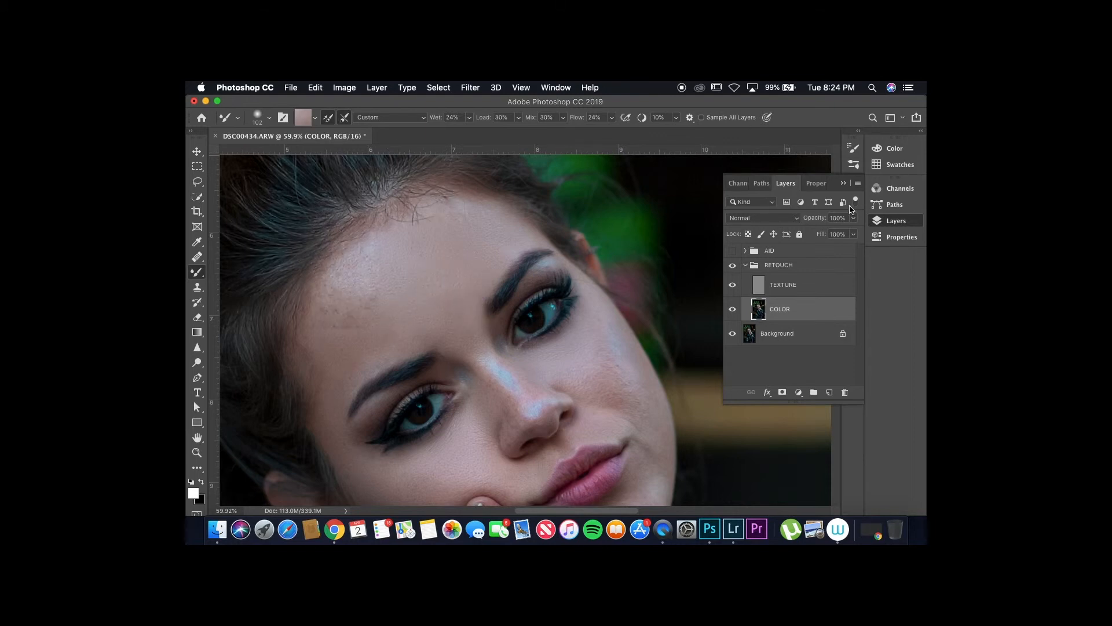
Step: Show the AID group again and blend the cheek tones from beside the nose and under the eye to the face's outer edge
{"action": "left_click", "coordinate": [732, 254]}
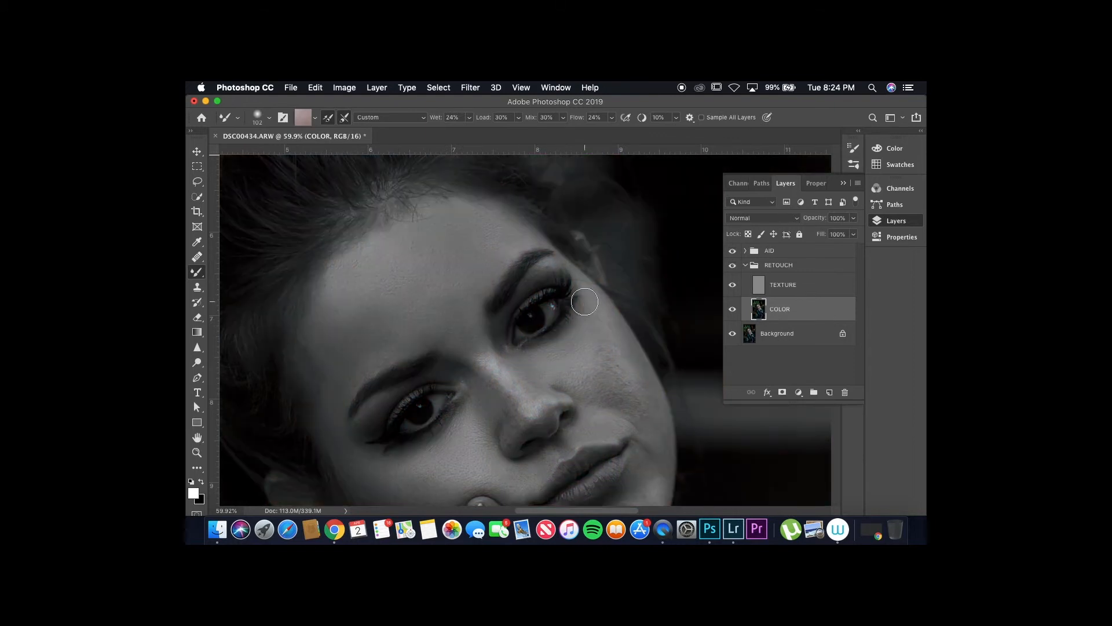
{"action": "scroll", "coordinate": [583, 300], "scroll_direction": "up", "scroll_amount": 3}
{"action": "scroll", "coordinate": [583, 301], "scroll_direction": "right", "scroll_amount": 2}
{"action": "scroll", "coordinate": [583, 301], "scroll_direction": "down", "scroll_amount": 4}
{"action": "scroll", "coordinate": [583, 300], "scroll_direction": "up", "scroll_amount": 5}
{"action": "scroll", "coordinate": [583, 301], "scroll_direction": "right", "scroll_amount": 1}
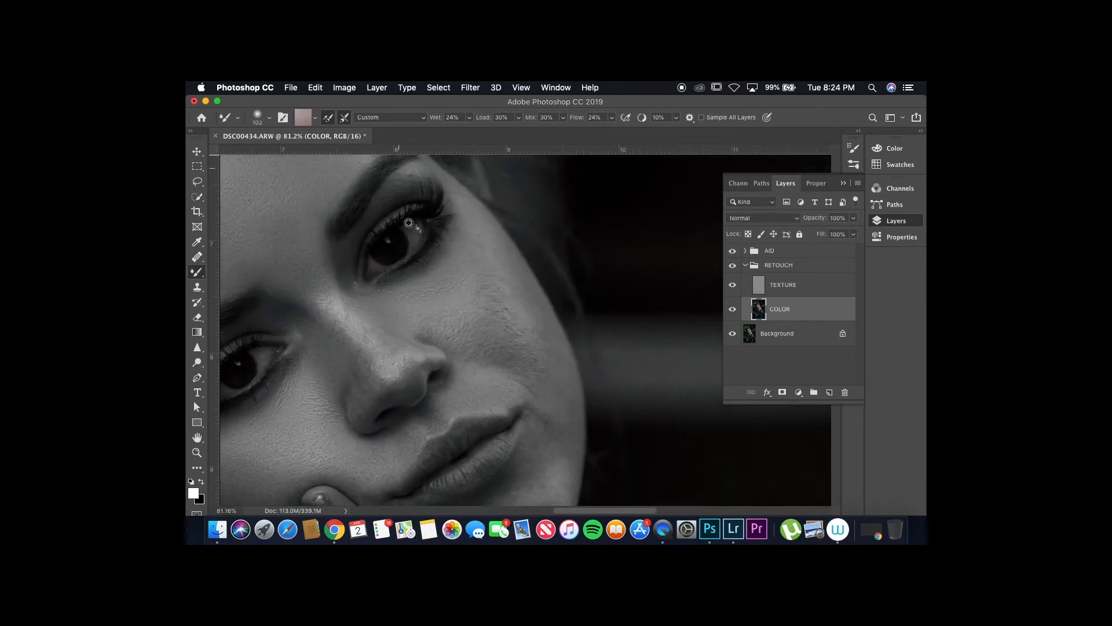
{"action": "left_click", "coordinate": [473, 304], "text": "alt"}
{"action": "left_click", "coordinate": [471, 325], "text": "alt"}
{"action": "mouse_move", "coordinate": [483, 338]}
{"action": "left_mouse_down"}
{"action": "mouse_move", "coordinate": [458, 312]}
{"action": "mouse_move", "coordinate": [472, 296]}
{"action": "mouse_move", "coordinate": [407, 300]}
{"action": "left_mouse_up"}
{"action": "left_click", "coordinate": [434, 287], "text": "alt"}
{"action": "left_click_drag", "start_coordinate": [543, 330], "coordinate": [545, 316]}
{"action": "left_click", "coordinate": [517, 283], "text": "alt"}
Step: Even out the tones down the outer jaw and across the chin, sampling skin beside the mouth and on the chin
{"action": "scroll", "coordinate": [407, 299], "scroll_direction": "down", "scroll_amount": 5}
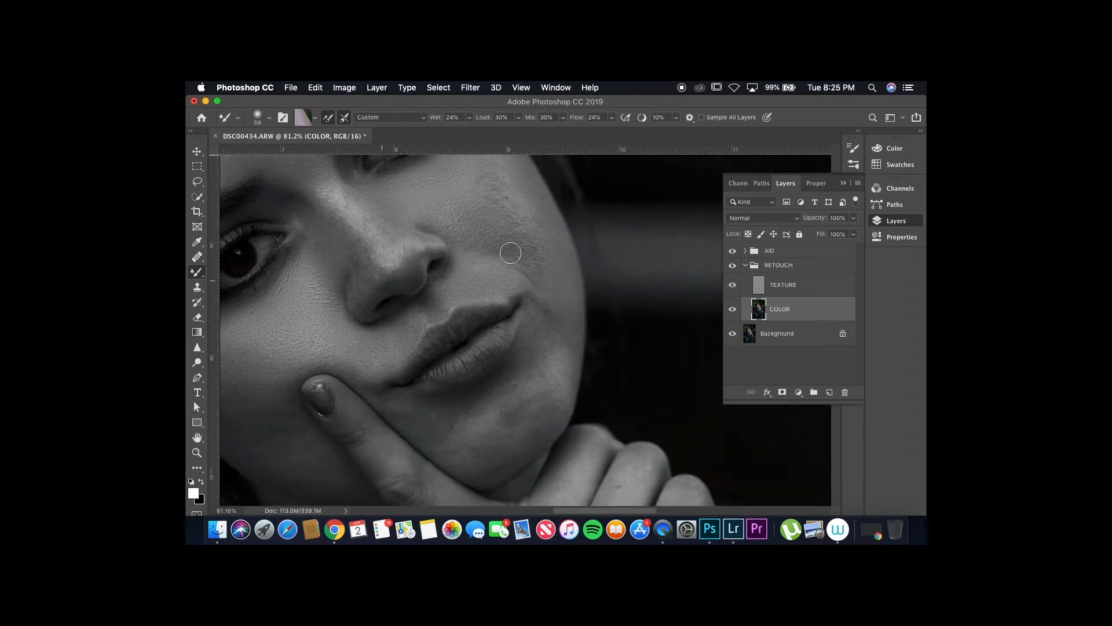
{"action": "left_click", "coordinate": [556, 301], "text": "alt"}
{"action": "mouse_move", "coordinate": [573, 323]}
{"action": "left_mouse_down"}
{"action": "mouse_move", "coordinate": [570, 354]}
{"action": "mouse_move", "coordinate": [547, 340]}
{"action": "mouse_move", "coordinate": [547, 317]}
{"action": "mouse_move", "coordinate": [540, 334]}
{"action": "mouse_move", "coordinate": [553, 330]}
{"action": "mouse_move", "coordinate": [565, 376]}
{"action": "mouse_move", "coordinate": [569, 362]}
{"action": "mouse_move", "coordinate": [546, 383]}
{"action": "mouse_move", "coordinate": [533, 375]}
{"action": "mouse_move", "coordinate": [527, 390]}
{"action": "mouse_move", "coordinate": [541, 376]}
{"action": "mouse_move", "coordinate": [510, 388]}
{"action": "mouse_move", "coordinate": [561, 380]}
{"action": "mouse_move", "coordinate": [556, 414]}
{"action": "mouse_move", "coordinate": [480, 467]}
{"action": "mouse_move", "coordinate": [506, 466]}
{"action": "left_mouse_up"}
{"action": "left_click", "coordinate": [485, 432], "text": "alt"}
{"action": "mouse_move", "coordinate": [514, 407]}
{"action": "left_mouse_down"}
{"action": "mouse_move", "coordinate": [520, 429]}
{"action": "mouse_move", "coordinate": [549, 390]}
{"action": "mouse_move", "coordinate": [544, 399]}
{"action": "mouse_move", "coordinate": [539, 385]}
{"action": "mouse_move", "coordinate": [531, 428]}
{"action": "mouse_move", "coordinate": [505, 417]}
{"action": "left_mouse_up"}
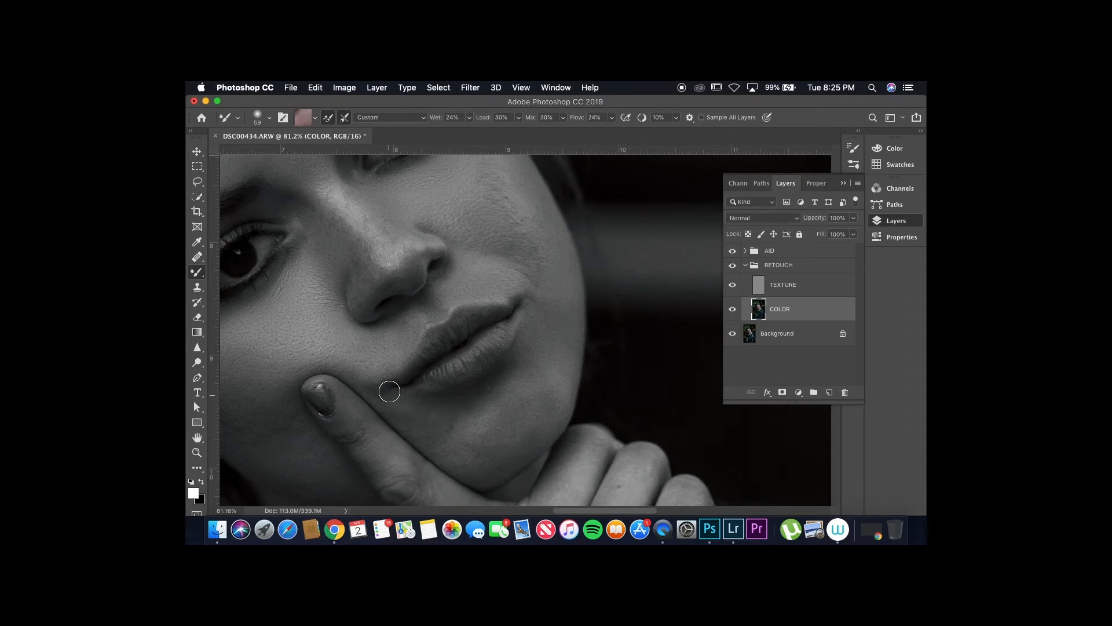
Step: Blend the skin between the fingertip and the corner of the mouth, and the shaded area beneath the lower lip
{"action": "left_click", "coordinate": [353, 360], "text": "alt"}
{"action": "left_click_drag", "start_coordinate": [364, 359], "coordinate": [375, 393]}
{"action": "left_click", "coordinate": [456, 435], "text": "alt"}
{"action": "left_click_drag", "start_coordinate": [438, 435], "coordinate": [427, 414]}
{"action": "left_click", "coordinate": [524, 427], "text": "alt"}
{"action": "mouse_move", "coordinate": [456, 434]}
{"action": "left_mouse_down"}
{"action": "mouse_move", "coordinate": [468, 446]}
{"action": "mouse_move", "coordinate": [460, 416]}
{"action": "mouse_move", "coordinate": [453, 440]}
{"action": "mouse_move", "coordinate": [469, 414]}
{"action": "mouse_move", "coordinate": [459, 428]}
{"action": "left_mouse_up"}
Step: Smooth the shaded lower cheek and jaw between the earring and the raised finger, sampling nearby skin
{"action": "scroll", "coordinate": [621, 270], "scroll_direction": "left", "scroll_amount": 6}
{"action": "scroll", "coordinate": [621, 270], "scroll_direction": "down", "scroll_amount": 4}
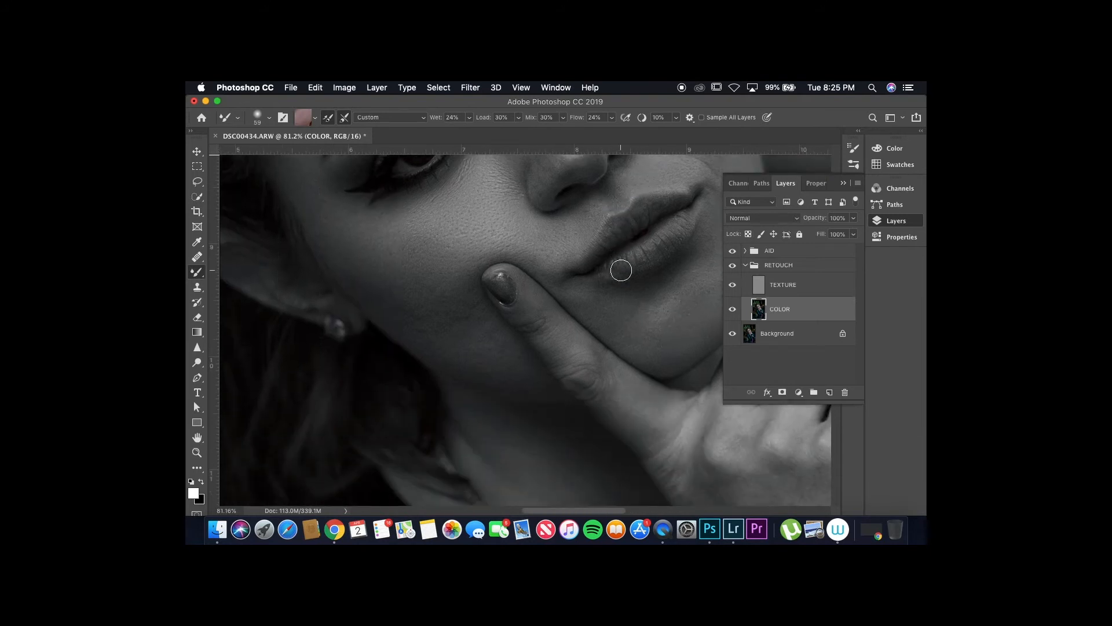
{"action": "left_click", "coordinate": [478, 357], "text": "alt"}
{"action": "left_click", "coordinate": [469, 349], "text": "alt"}
{"action": "left_click", "coordinate": [359, 254], "text": "alt"}
{"action": "left_click", "coordinate": [453, 292]}
{"action": "left_click", "coordinate": [432, 291]}
Step: Enlarge the Mixer Brush to 133 px and soften the light-to-shadow transition on the cheek beside the fingertip
{"action": "scroll", "coordinate": [461, 298], "scroll_direction": "up", "scroll_amount": 3}
{"action": "scroll", "coordinate": [461, 298], "scroll_direction": "left", "scroll_amount": 2}
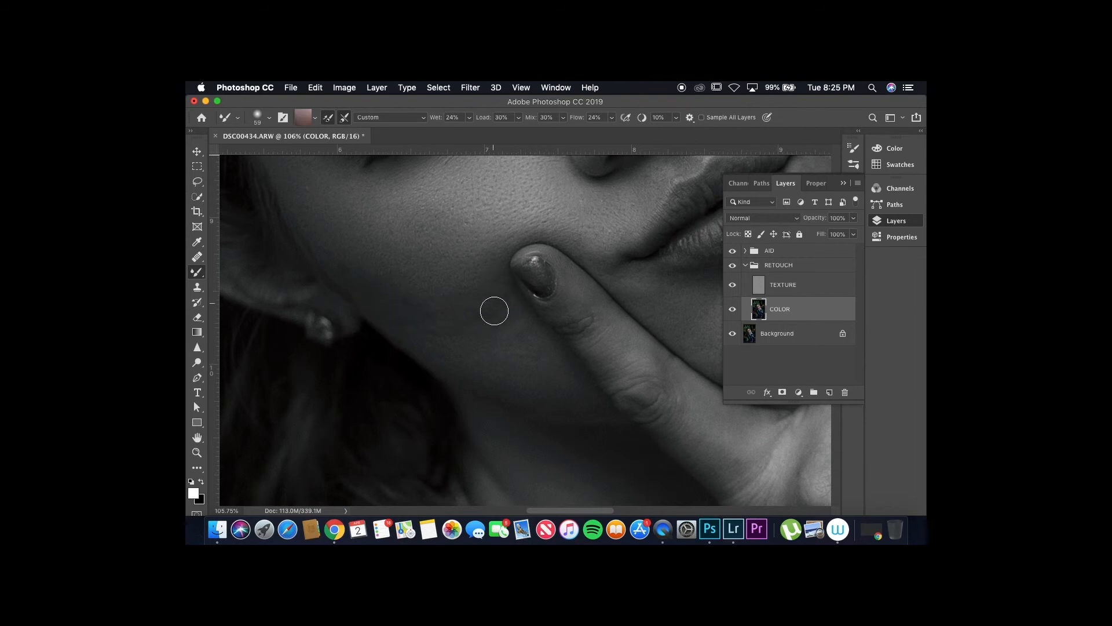
{"action": "left_click_drag", "start_coordinate": [461, 260], "coordinate": [460, 257]}
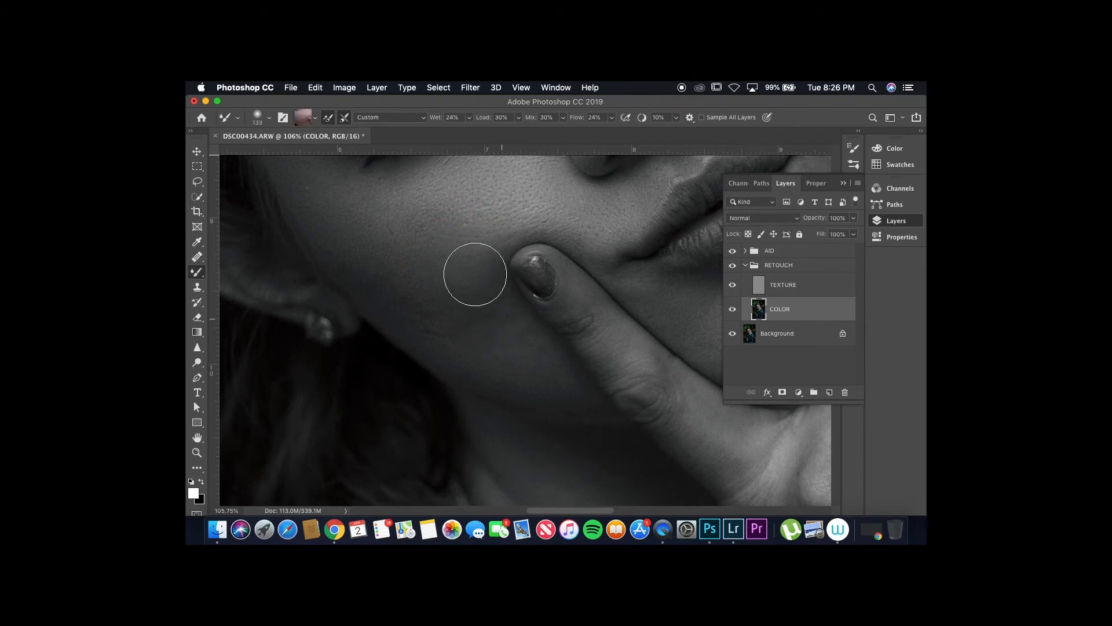
{"action": "right_click", "coordinate": [497, 240]}
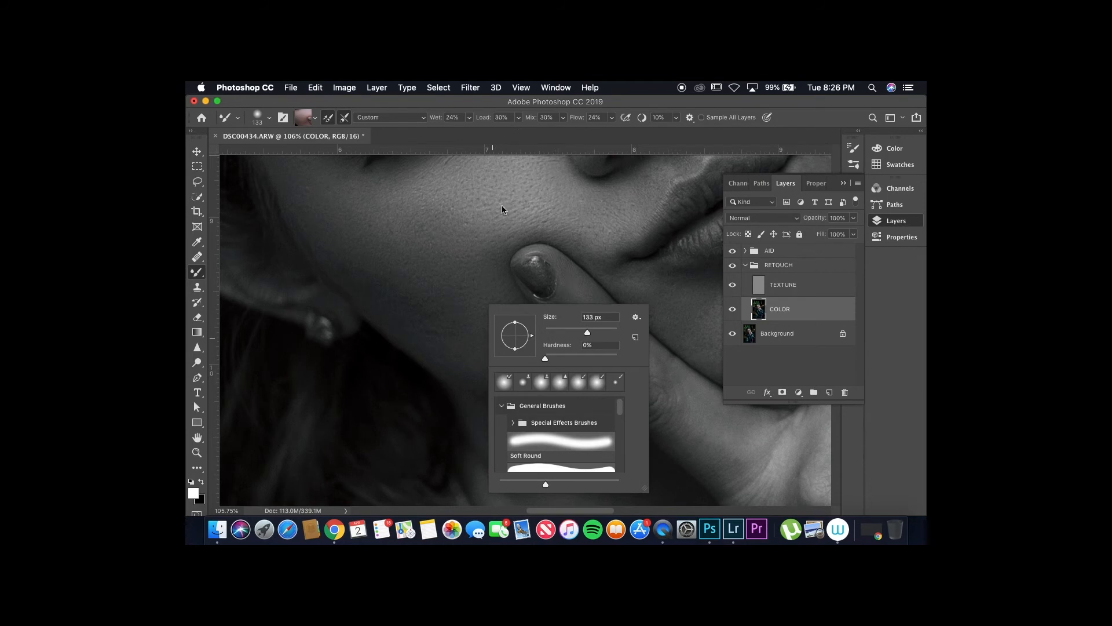
{"action": "scroll", "coordinate": [495, 246], "scroll_direction": "down", "scroll_amount": 2}
{"action": "key", "text": "Escape"}
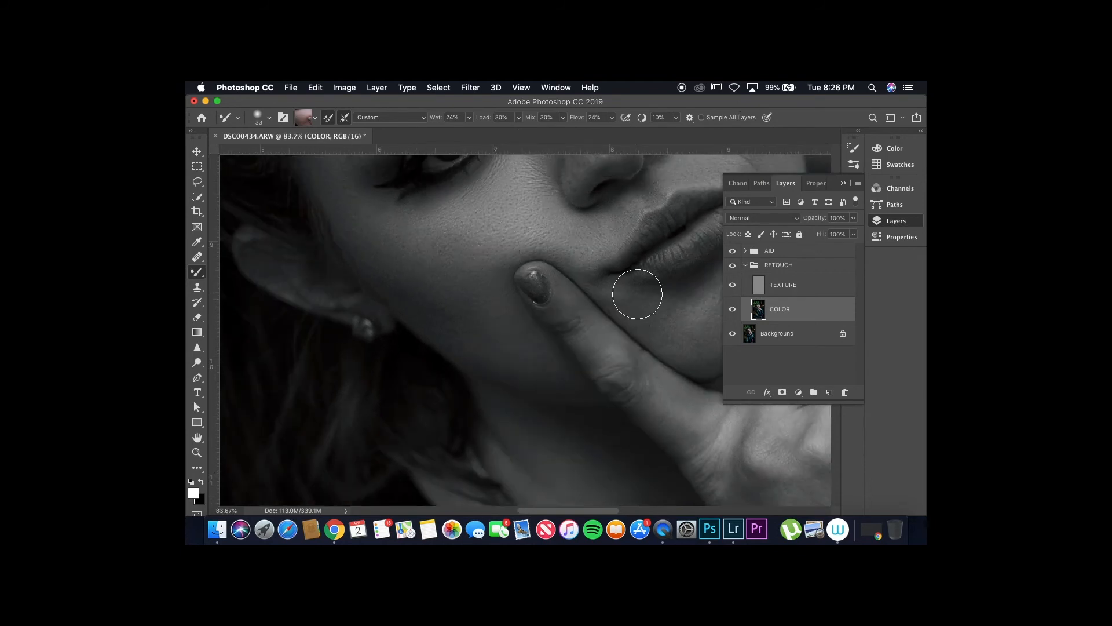
Step: Blend the shadowed cheek beneath the fingertip with a smaller brush, sampling tones from the cheek nearer the ear
{"action": "scroll", "coordinate": [637, 294], "scroll_direction": "down", "scroll_amount": 5}
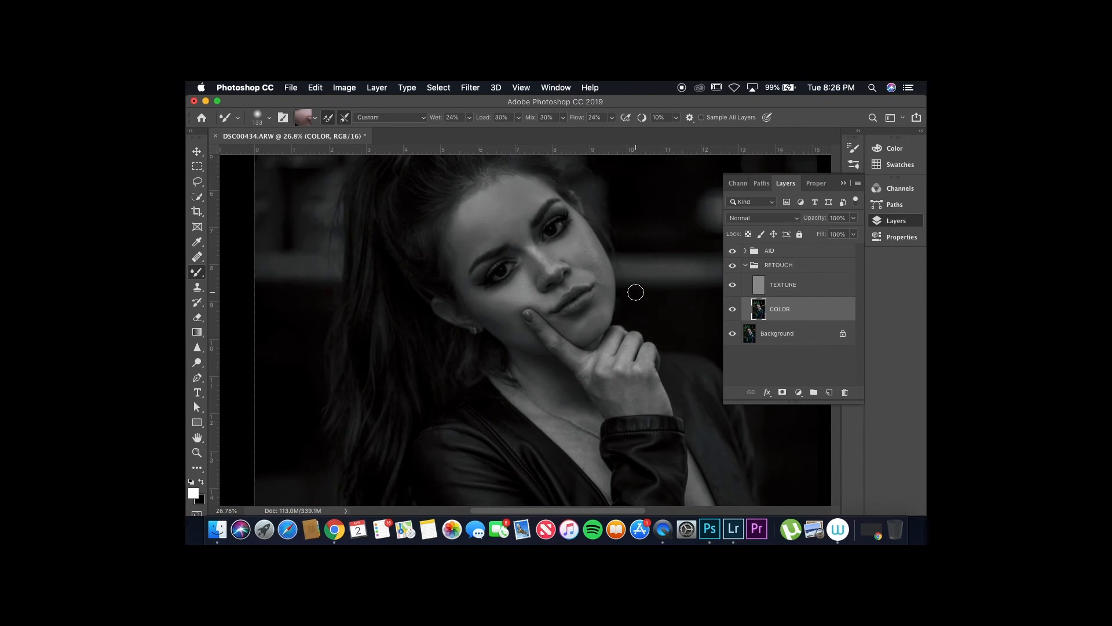
{"action": "scroll", "coordinate": [615, 250], "scroll_direction": "up", "scroll_amount": 2}
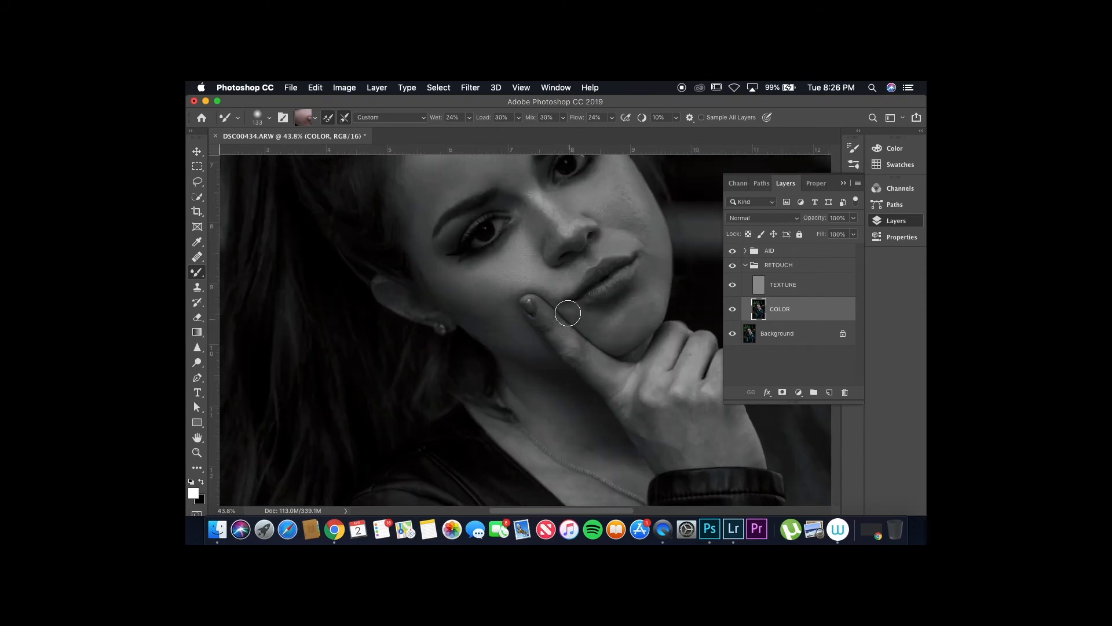
{"action": "scroll", "coordinate": [567, 313], "scroll_direction": "up", "scroll_amount": 1}
{"action": "scroll", "coordinate": [567, 313], "scroll_direction": "up", "scroll_amount": 3}
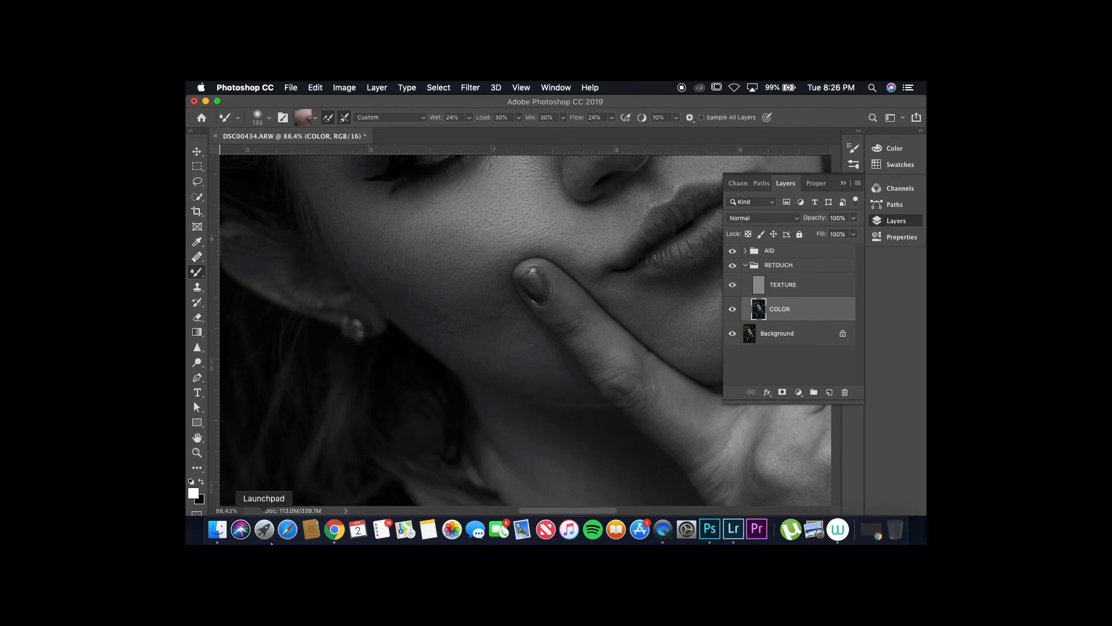
{"action": "mouse_move", "coordinate": [490, 323]}
{"action": "left_mouse_down"}
{"action": "mouse_move", "coordinate": [452, 326]}
{"action": "mouse_move", "coordinate": [489, 313]}
{"action": "mouse_move", "coordinate": [429, 322]}
{"action": "mouse_move", "coordinate": [409, 307]}
{"action": "mouse_move", "coordinate": [447, 329]}
{"action": "mouse_move", "coordinate": [394, 304]}
{"action": "mouse_move", "coordinate": [467, 326]}
{"action": "mouse_move", "coordinate": [446, 330]}
{"action": "mouse_move", "coordinate": [483, 329]}
{"action": "mouse_move", "coordinate": [518, 358]}
{"action": "mouse_move", "coordinate": [512, 340]}
{"action": "mouse_move", "coordinate": [524, 336]}
{"action": "mouse_move", "coordinate": [442, 329]}
{"action": "mouse_move", "coordinate": [523, 331]}
{"action": "mouse_move", "coordinate": [514, 327]}
{"action": "mouse_move", "coordinate": [508, 362]}
{"action": "mouse_move", "coordinate": [534, 347]}
{"action": "mouse_move", "coordinate": [523, 346]}
{"action": "mouse_move", "coordinate": [536, 362]}
{"action": "mouse_move", "coordinate": [530, 374]}
{"action": "mouse_move", "coordinate": [475, 315]}
{"action": "left_mouse_up"}
{"action": "left_click", "coordinate": [490, 311], "text": "alt"}
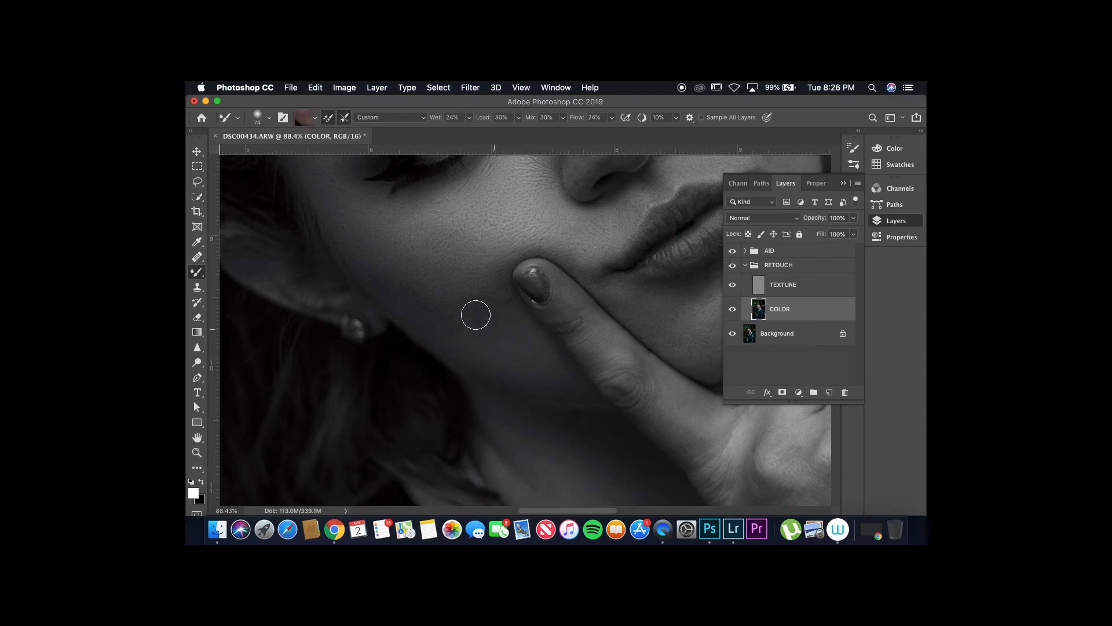
{"action": "left_click", "coordinate": [391, 255], "text": "alt"}
{"action": "left_click", "coordinate": [414, 256], "text": "alt"}
{"action": "mouse_move", "coordinate": [455, 284]}
{"action": "left_mouse_down"}
{"action": "mouse_move", "coordinate": [442, 319]}
{"action": "mouse_move", "coordinate": [487, 292]}
{"action": "mouse_move", "coordinate": [476, 297]}
{"action": "mouse_move", "coordinate": [513, 317]}
{"action": "left_mouse_up"}
Step: Compare the portrait with and without the RETOUCH group at full and close view, and collapse the group
{"action": "key", "text": "super+minus"}
{"action": "key", "text": "super+minus"}
{"action": "key", "text": "super+minus"}
{"action": "key", "text": "super+minus"}
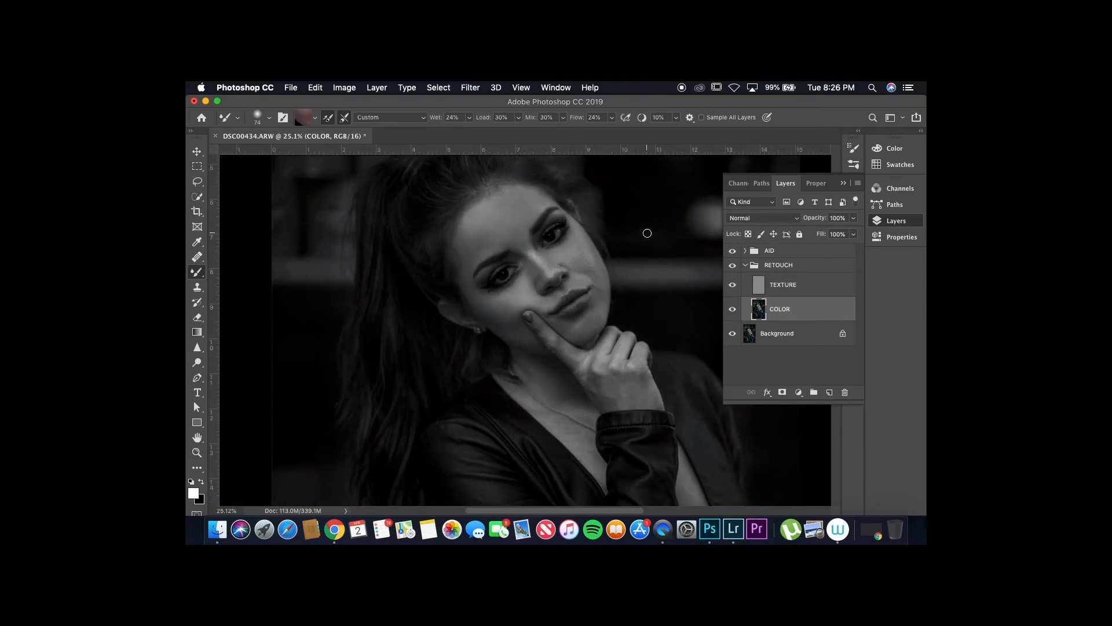
{"action": "key", "text": "super+minus"}
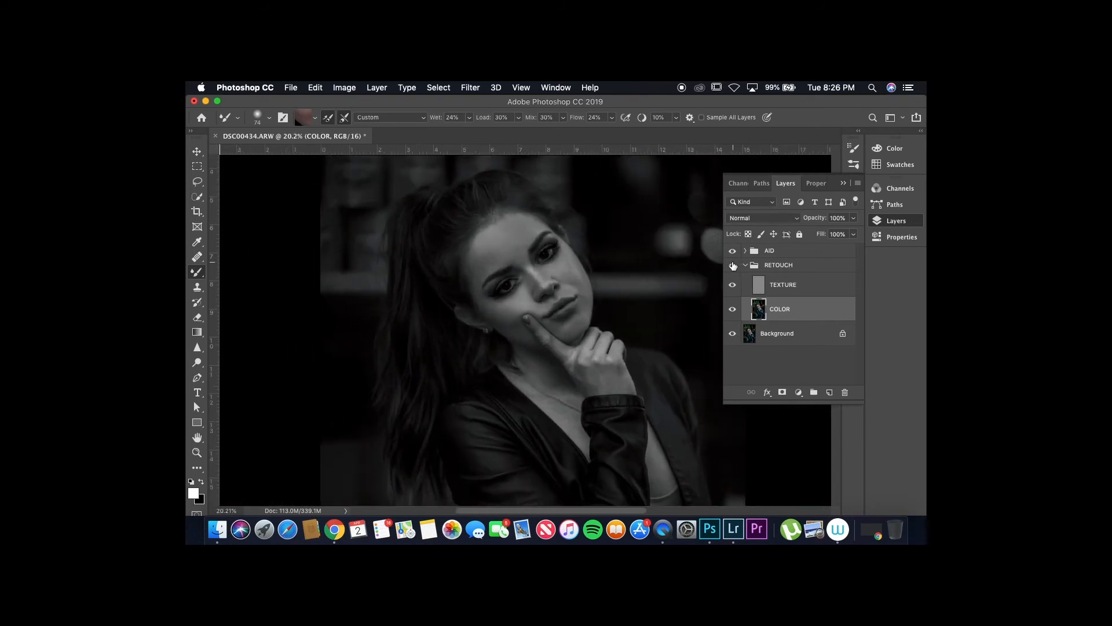
{"action": "left_click", "coordinate": [732, 265]}
{"action": "left_click", "coordinate": [732, 265]}
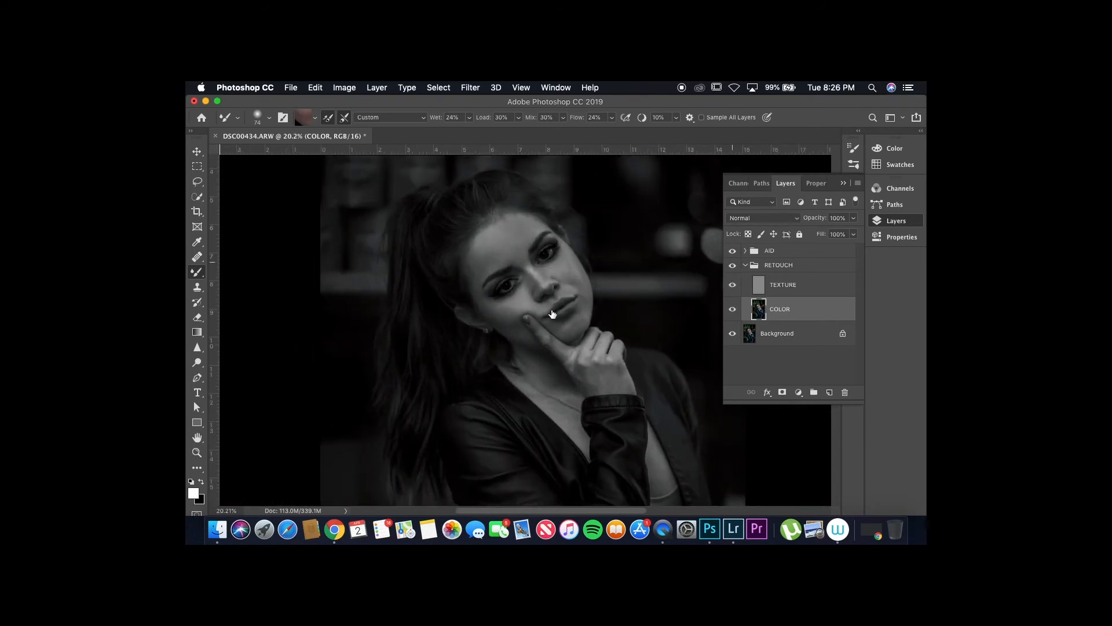
{"action": "scroll", "coordinate": [539, 306], "scroll_direction": "up", "scroll_amount": 5}
{"action": "scroll", "coordinate": [538, 306], "scroll_direction": "up", "scroll_amount": 3}
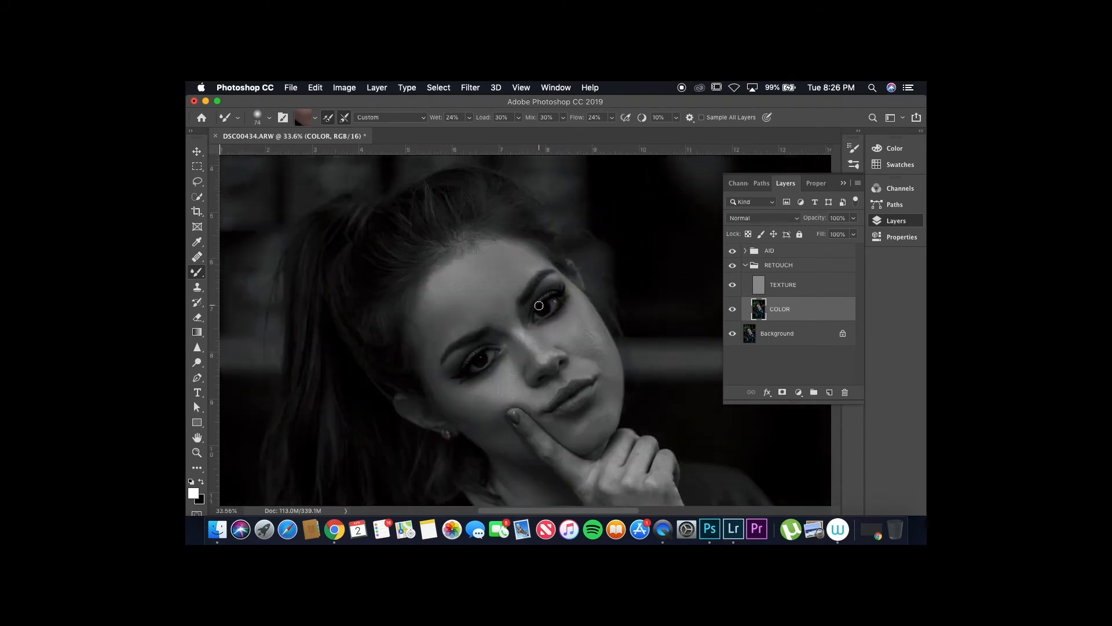
{"action": "scroll", "coordinate": [538, 264], "scroll_direction": "down", "scroll_amount": 1}
{"action": "scroll", "coordinate": [538, 264], "scroll_direction": "right", "scroll_amount": 1}
{"action": "scroll", "coordinate": [538, 263], "scroll_direction": "up", "scroll_amount": 3}
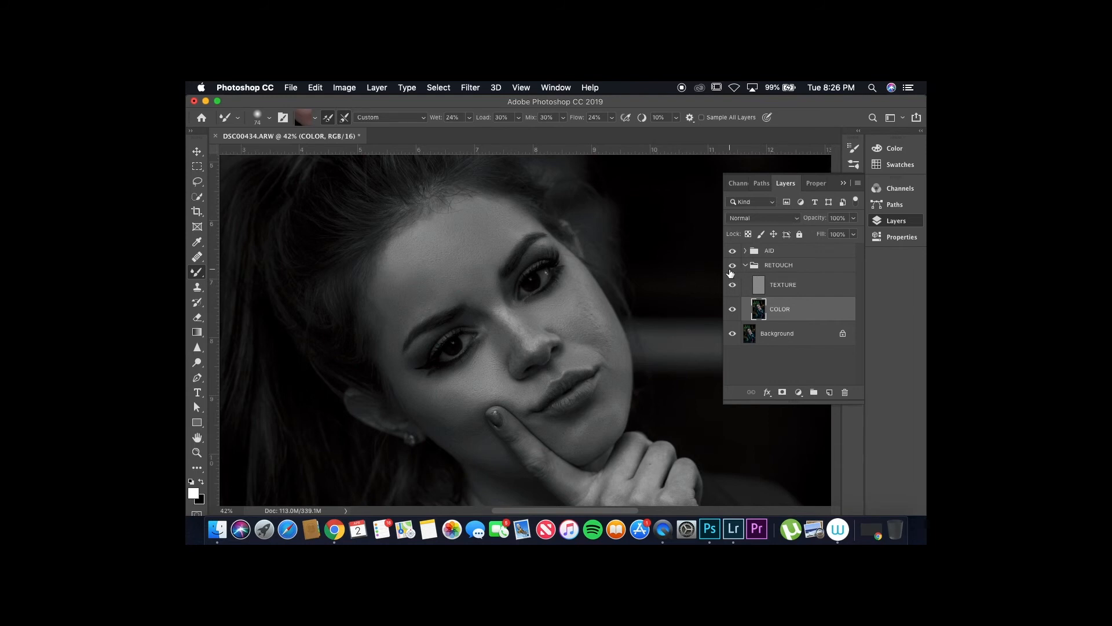
{"action": "left_click", "coordinate": [731, 268]}
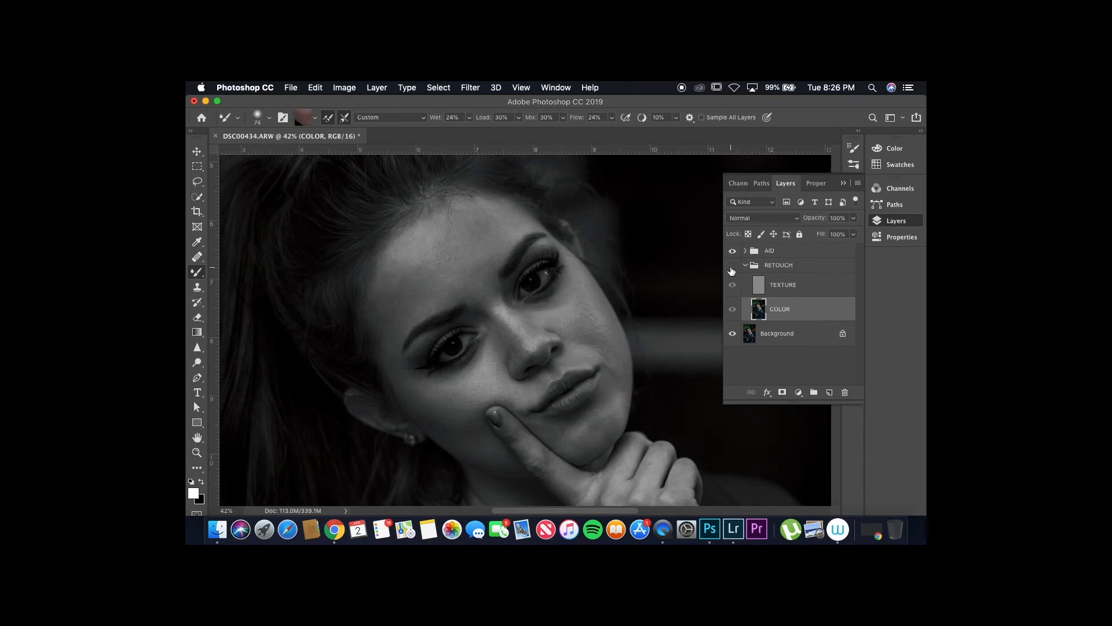
{"action": "left_click", "coordinate": [732, 268]}
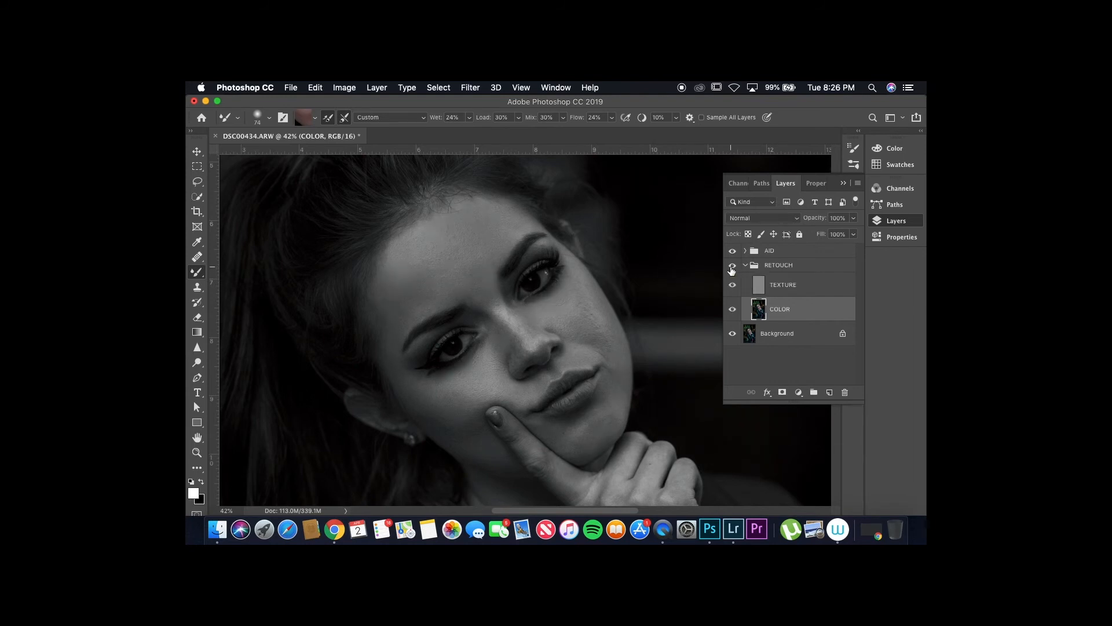
{"action": "left_click", "coordinate": [731, 267]}
{"action": "left_click", "coordinate": [731, 268]}
{"action": "left_click", "coordinate": [731, 268]}
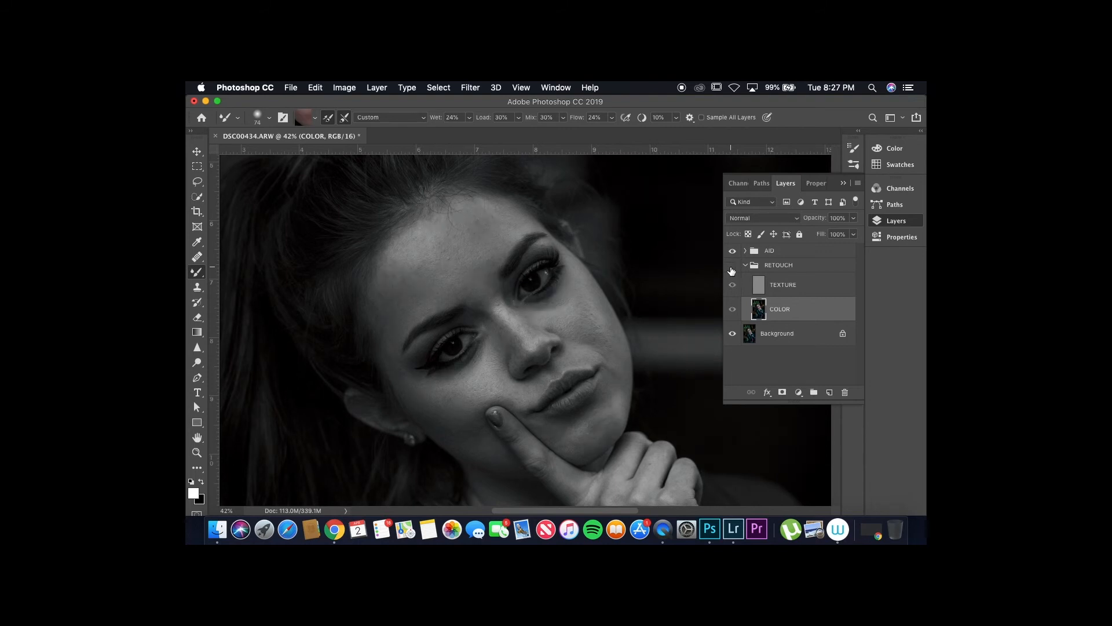
{"action": "left_click", "coordinate": [731, 267]}
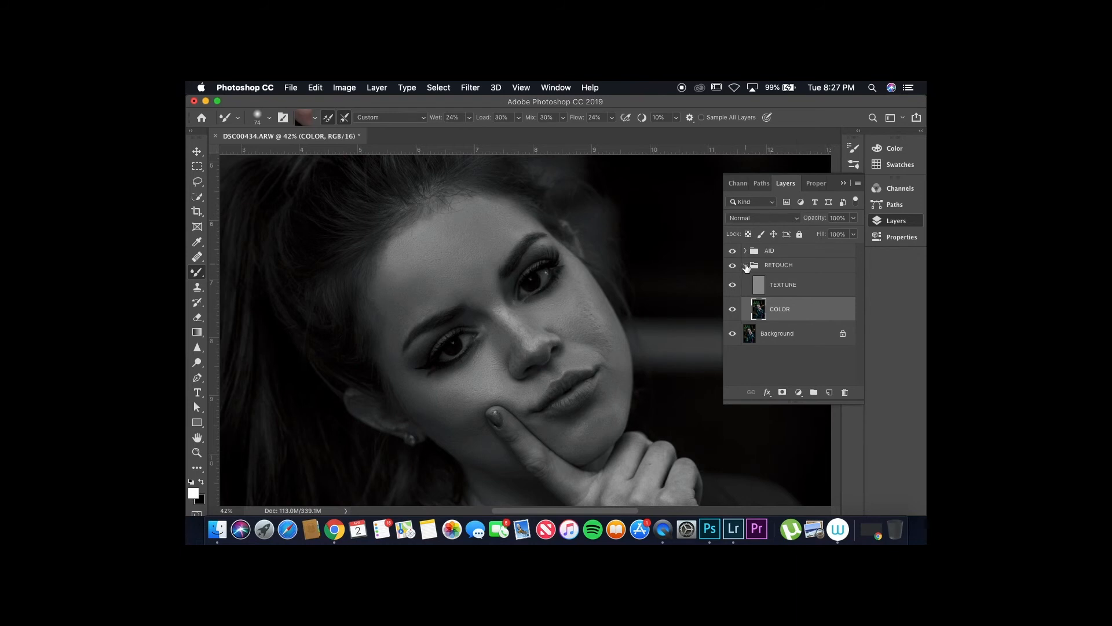
{"action": "left_click", "coordinate": [746, 266]}
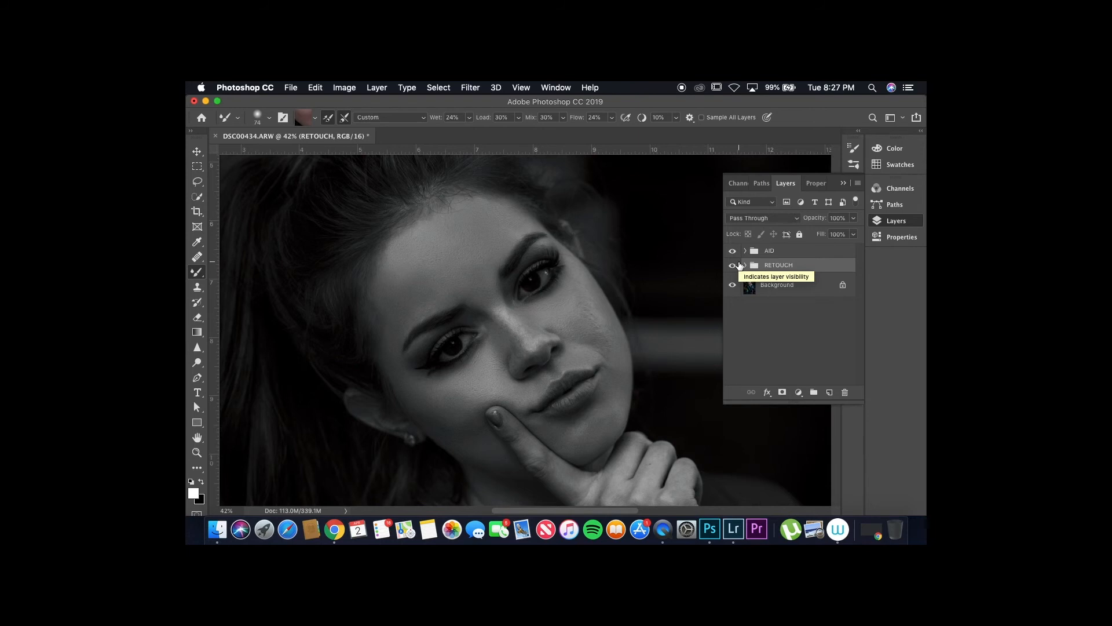
Step: Inspect the nose and cheek up close in colour with the AID group hidden, then restore the group
{"action": "left_click", "coordinate": [732, 251]}
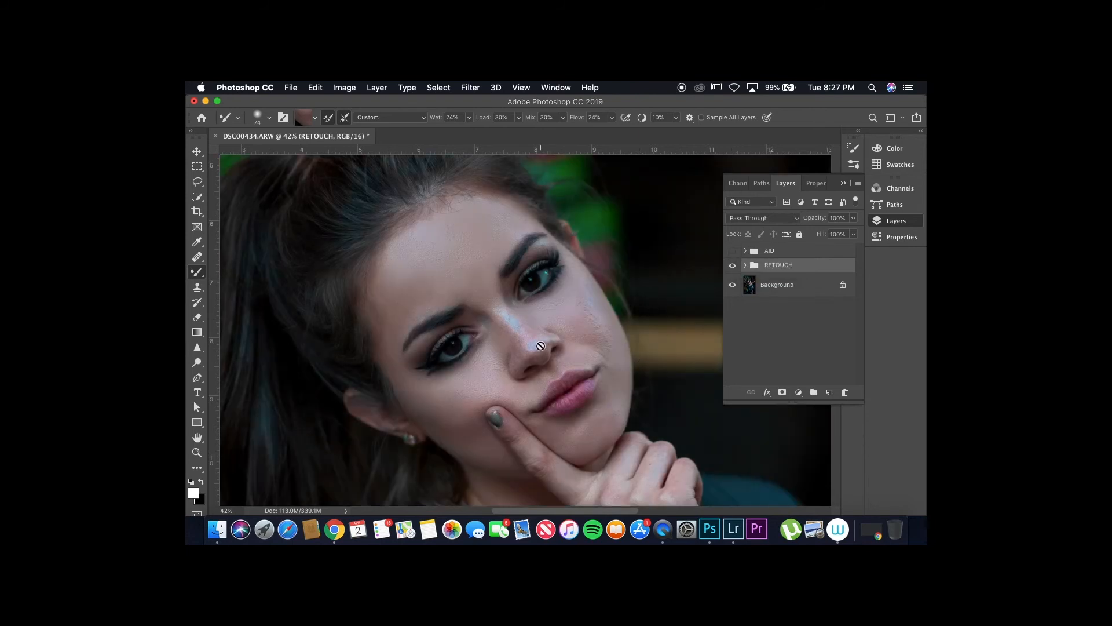
{"action": "scroll", "coordinate": [532, 330], "scroll_direction": "up", "scroll_amount": 6}
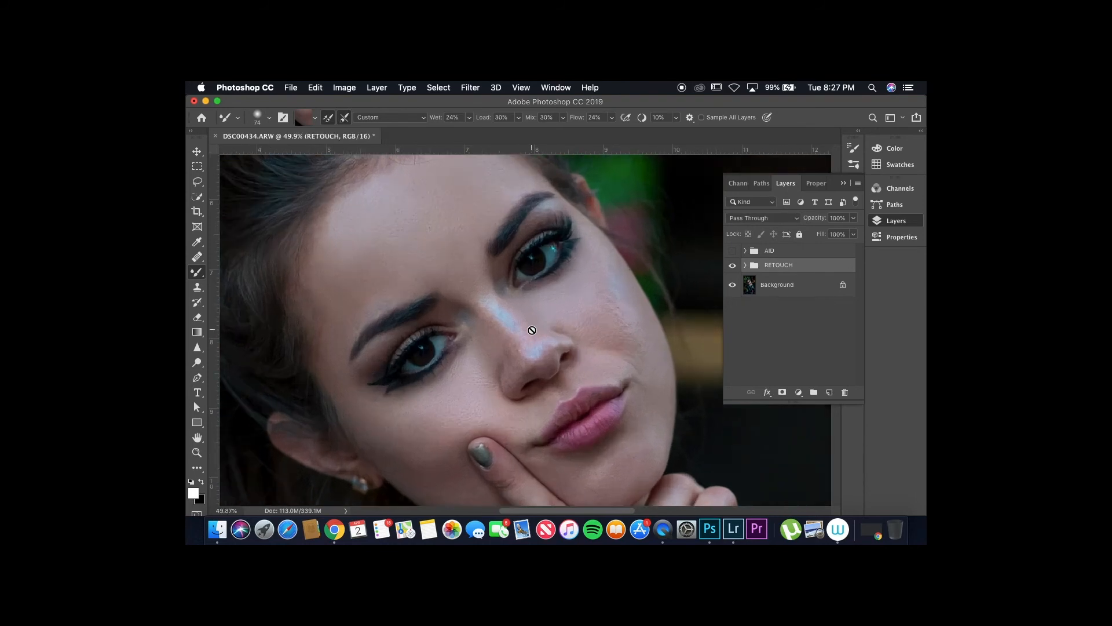
{"action": "scroll", "coordinate": [531, 330], "scroll_direction": "up", "scroll_amount": 2}
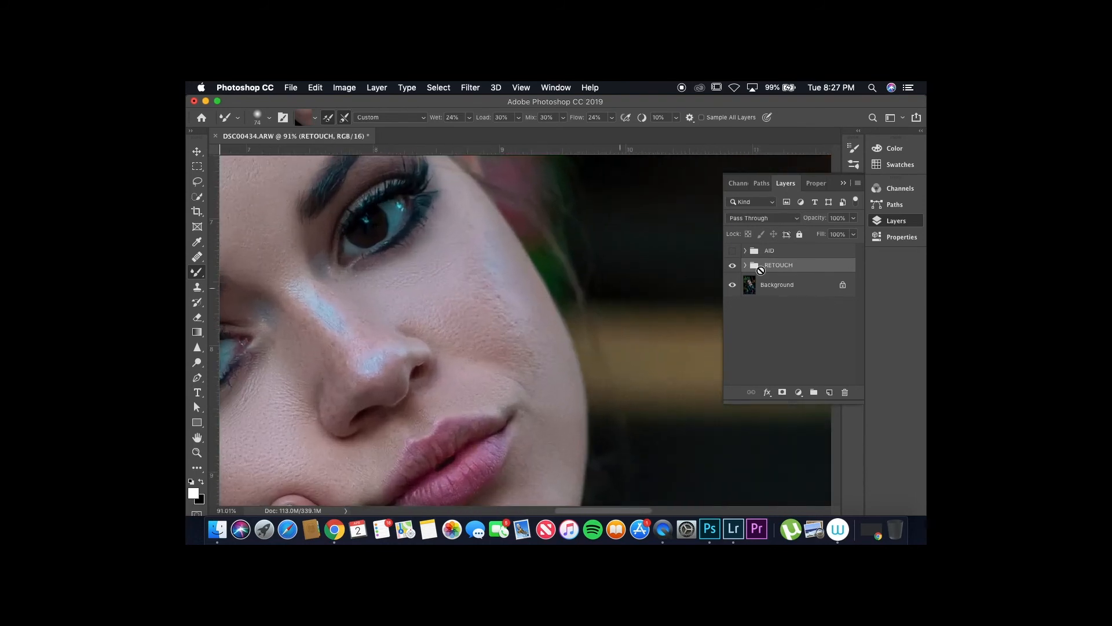
{"action": "left_click", "coordinate": [732, 252]}
Step: Smooth the cheek between the eye, nose and mouth corner on the COLOR layer, sampling nearby skin tones
{"action": "left_click", "coordinate": [746, 266]}
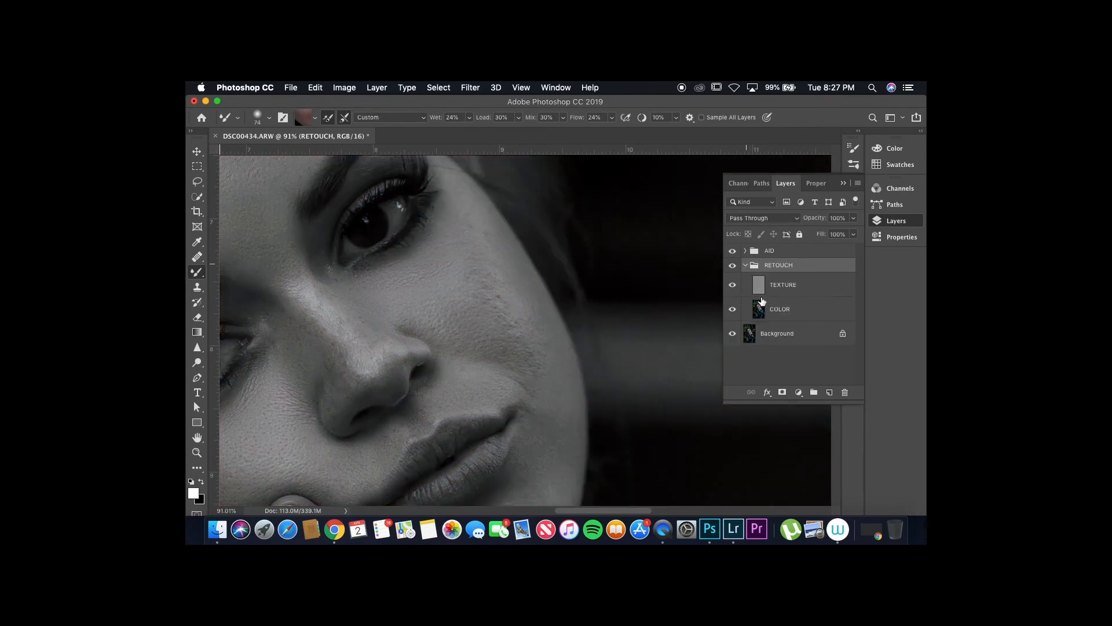
{"action": "left_click", "coordinate": [772, 310]}
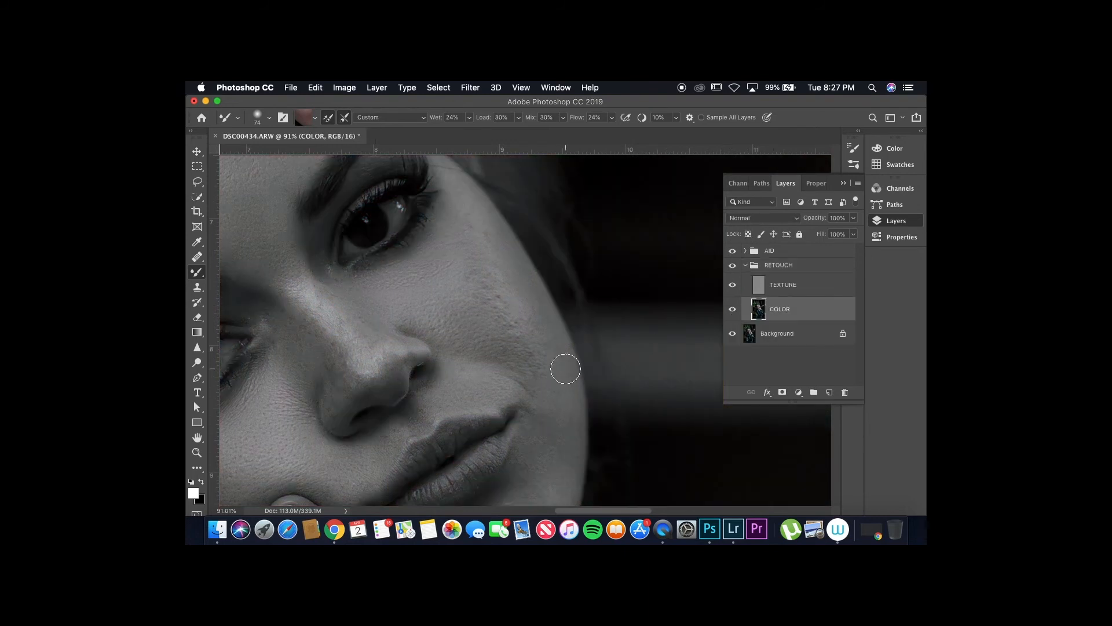
{"action": "scroll", "coordinate": [539, 324], "scroll_direction": "up", "scroll_amount": 2}
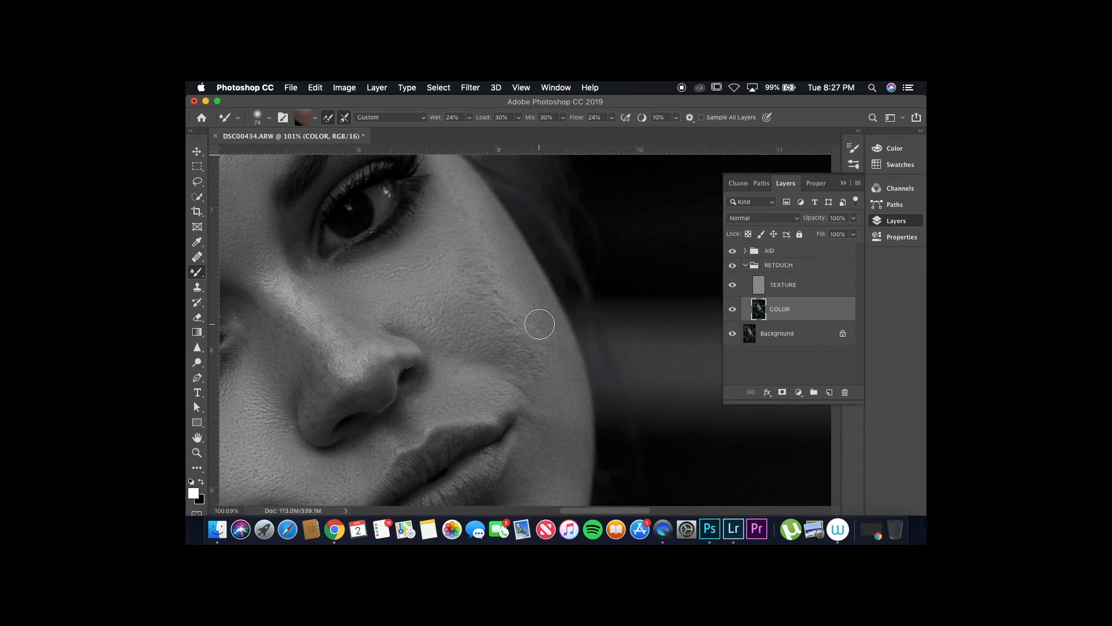
{"action": "left_click", "coordinate": [530, 281], "text": "alt"}
{"action": "left_click", "coordinate": [426, 219], "text": "alt"}
{"action": "left_click", "coordinate": [569, 352], "text": "alt"}
{"action": "left_click", "coordinate": [549, 429], "text": "alt"}
{"action": "scroll", "coordinate": [544, 295], "scroll_direction": "down", "scroll_amount": 3, "text": "alt"}
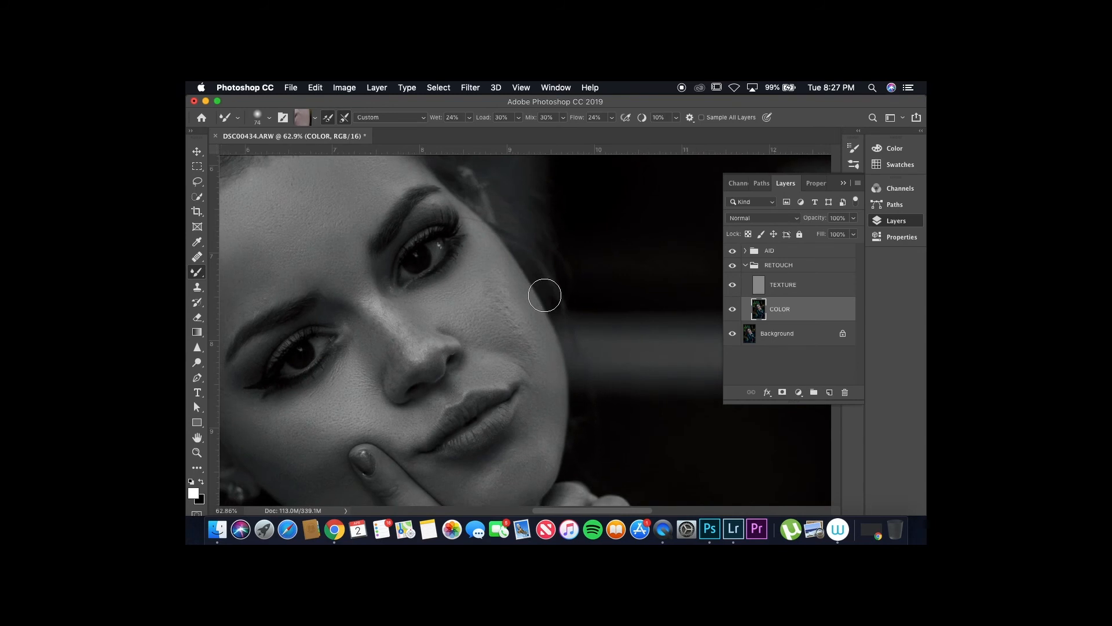
Step: Reduce the Mixer Brush to 42 px and blend the uneven cheek patch beside the nose, sampling the adjacent skin
{"action": "scroll", "coordinate": [545, 294], "scroll_direction": "up", "scroll_amount": 4, "text": "alt"}
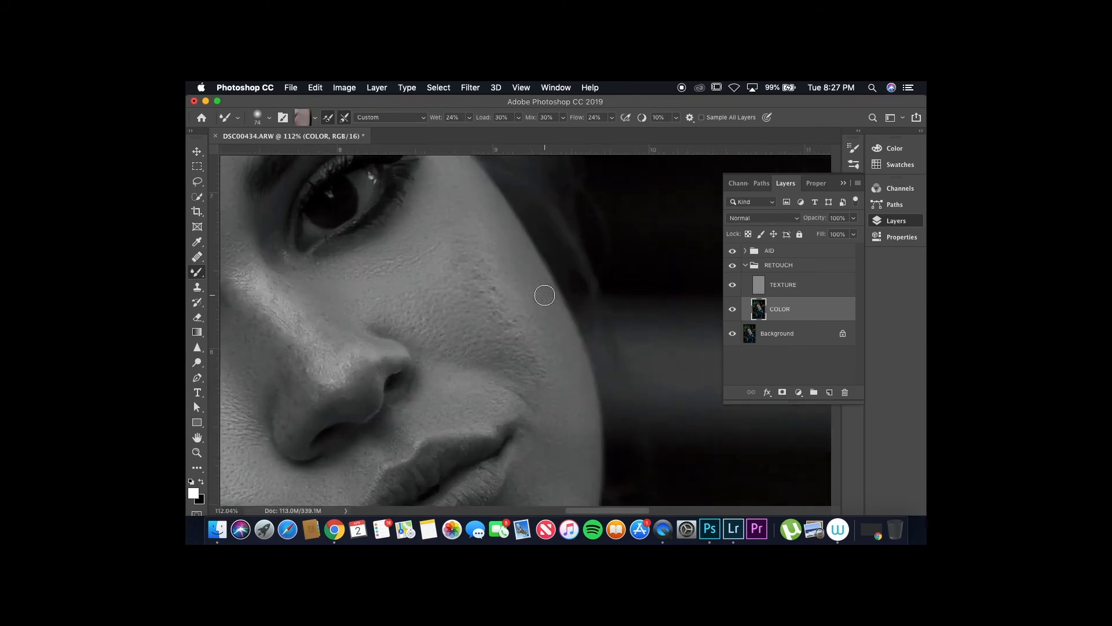
{"action": "left_click", "coordinate": [466, 284], "text": "alt"}
{"action": "mouse_move", "coordinate": [479, 276]}
{"action": "left_mouse_down", "text": "ctrl+alt"}
{"action": "mouse_move", "coordinate": [461, 278]}
{"action": "mouse_move", "coordinate": [482, 293]}
{"action": "mouse_move", "coordinate": [465, 267]}
{"action": "mouse_move", "coordinate": [511, 343]}
{"action": "mouse_move", "coordinate": [488, 335]}
{"action": "mouse_move", "coordinate": [462, 284]}
{"action": "mouse_move", "coordinate": [536, 367]}
{"action": "mouse_move", "coordinate": [534, 399]}
{"action": "left_mouse_up", "text": "ctrl+alt"}
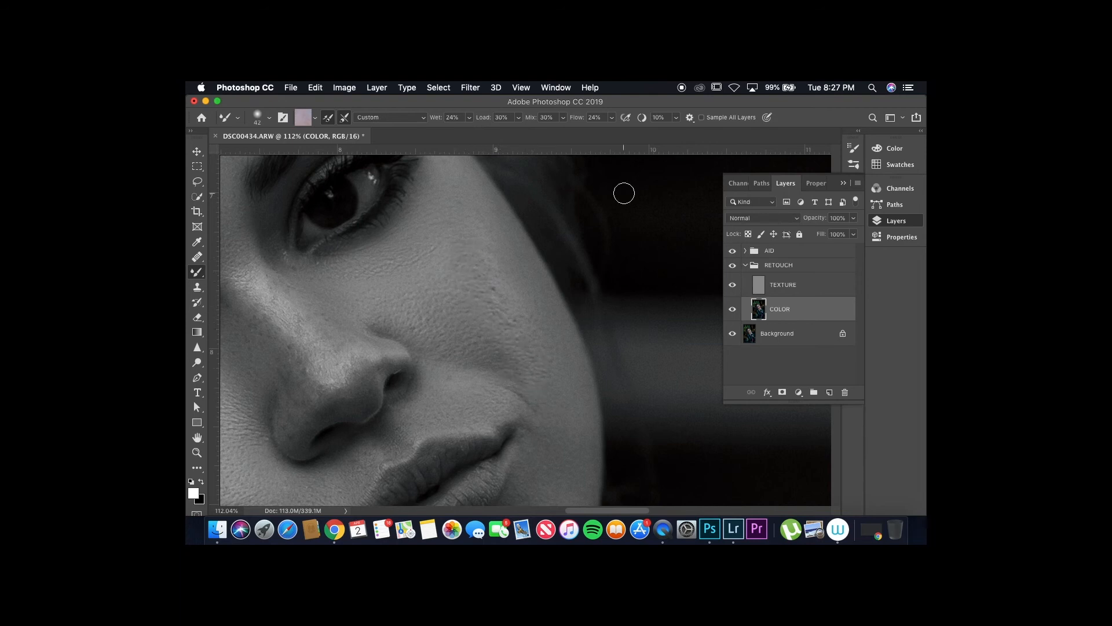
Step: Blend the tones of the lower lip with the Mixer Brush, sampling colour from the lip itself
{"action": "scroll", "coordinate": [471, 342], "scroll_direction": "down", "scroll_amount": 5}
{"action": "scroll", "coordinate": [471, 342], "scroll_direction": "left", "scroll_amount": 1}
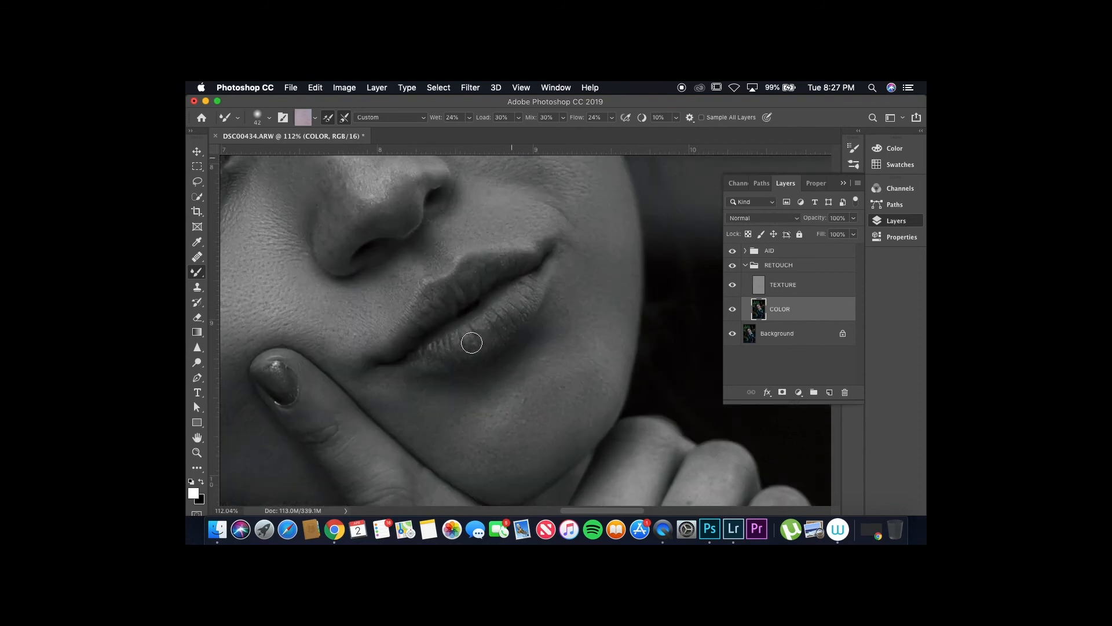
{"action": "scroll", "coordinate": [472, 342], "scroll_direction": "up", "scroll_amount": 2}
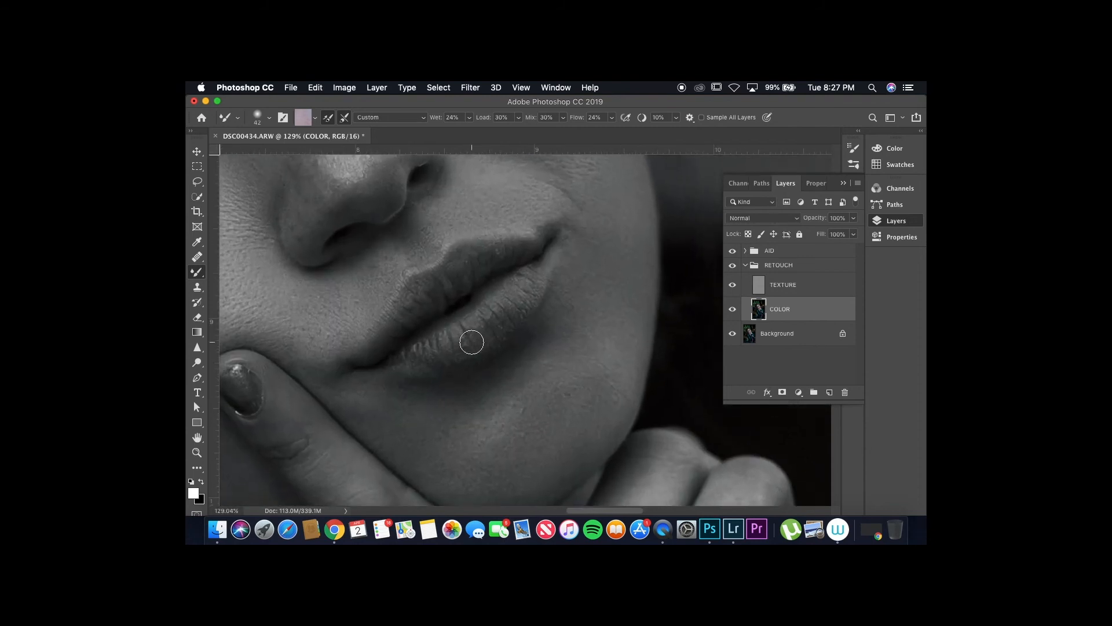
{"action": "left_click", "coordinate": [518, 291], "text": "alt"}
{"action": "left_click", "coordinate": [513, 304], "text": "alt"}
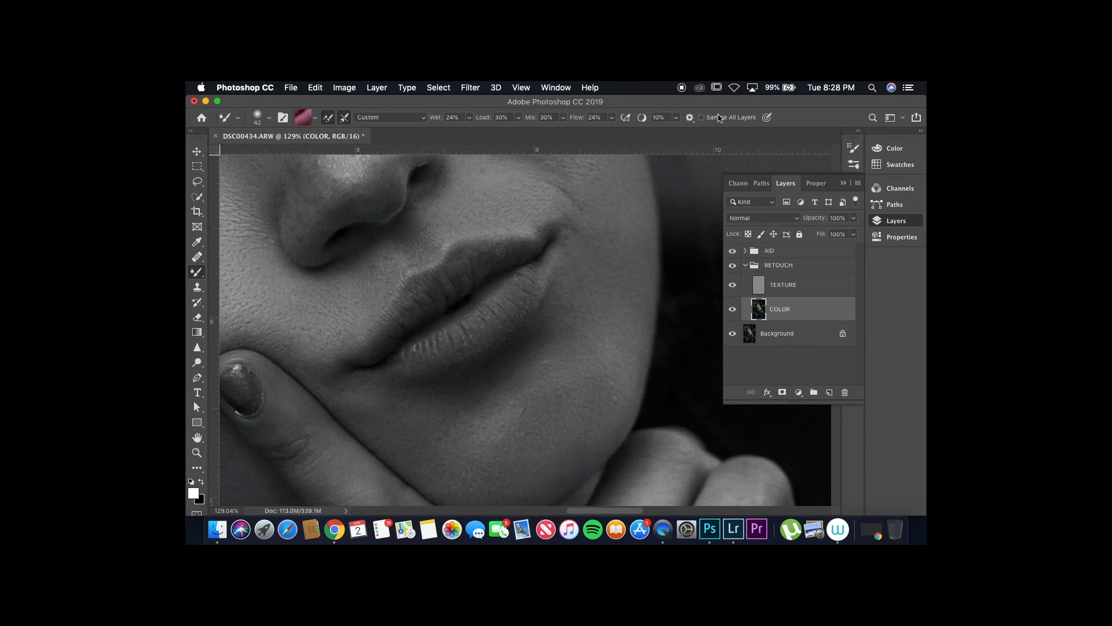
Step: Collapse the RETOUCH group, hide AID, compare the colour portrait with and without the retouching, and inspect the forehead and eyes
{"action": "left_click", "coordinate": [745, 265]}
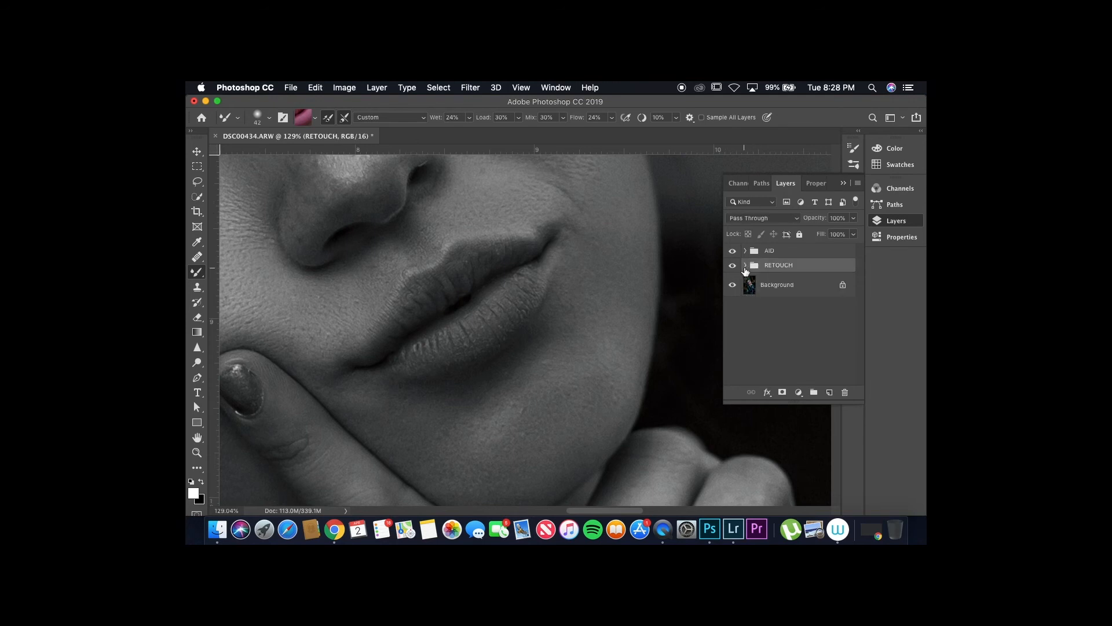
{"action": "left_click", "coordinate": [732, 251]}
{"action": "scroll", "coordinate": [537, 301], "scroll_direction": "down", "scroll_amount": 5}
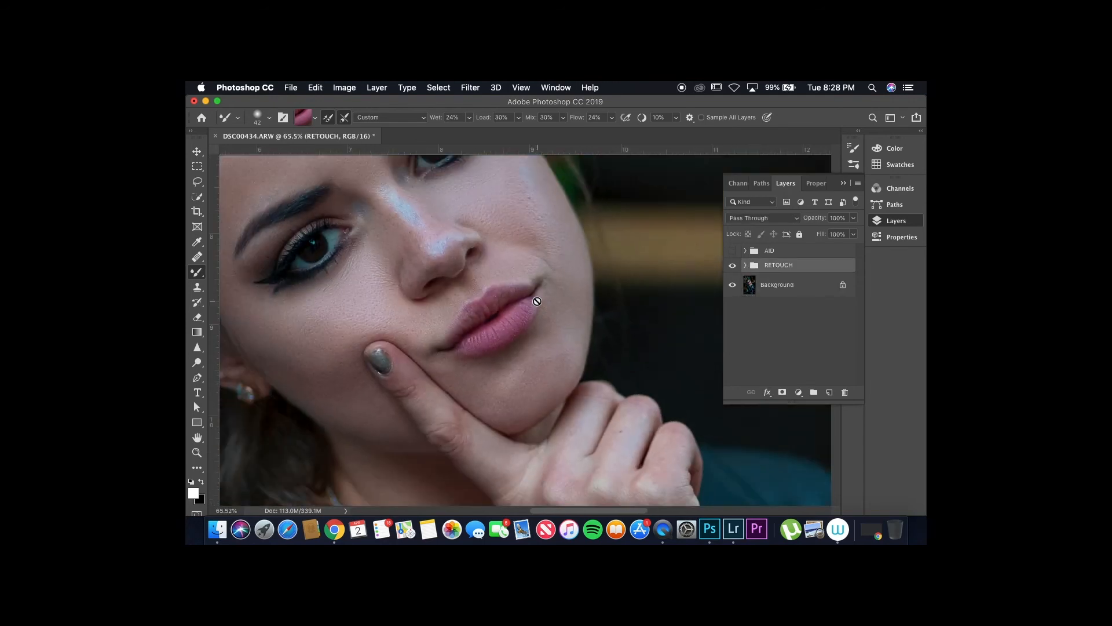
{"action": "scroll", "coordinate": [537, 300], "scroll_direction": "down", "scroll_amount": 5}
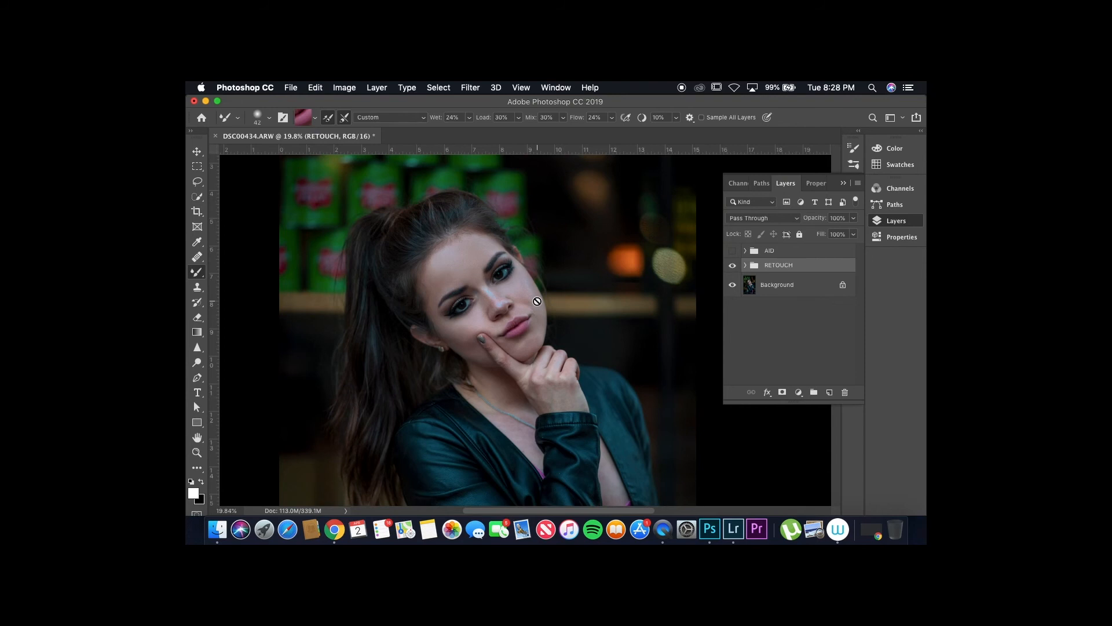
{"action": "scroll", "coordinate": [601, 280], "scroll_direction": "up", "scroll_amount": 4}
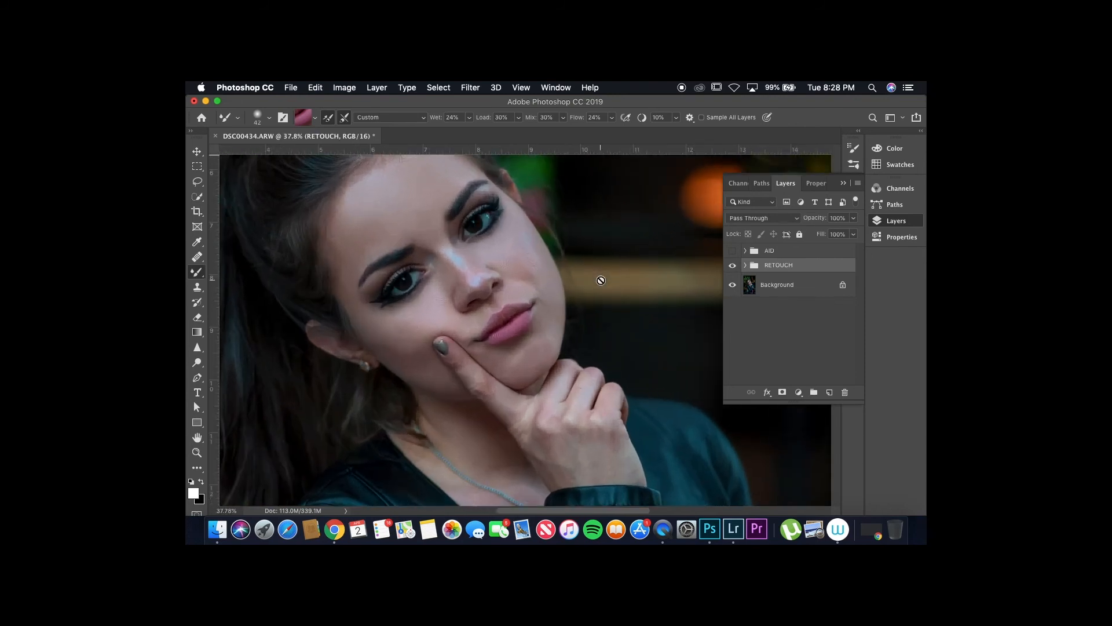
{"action": "left_click", "coordinate": [733, 266]}
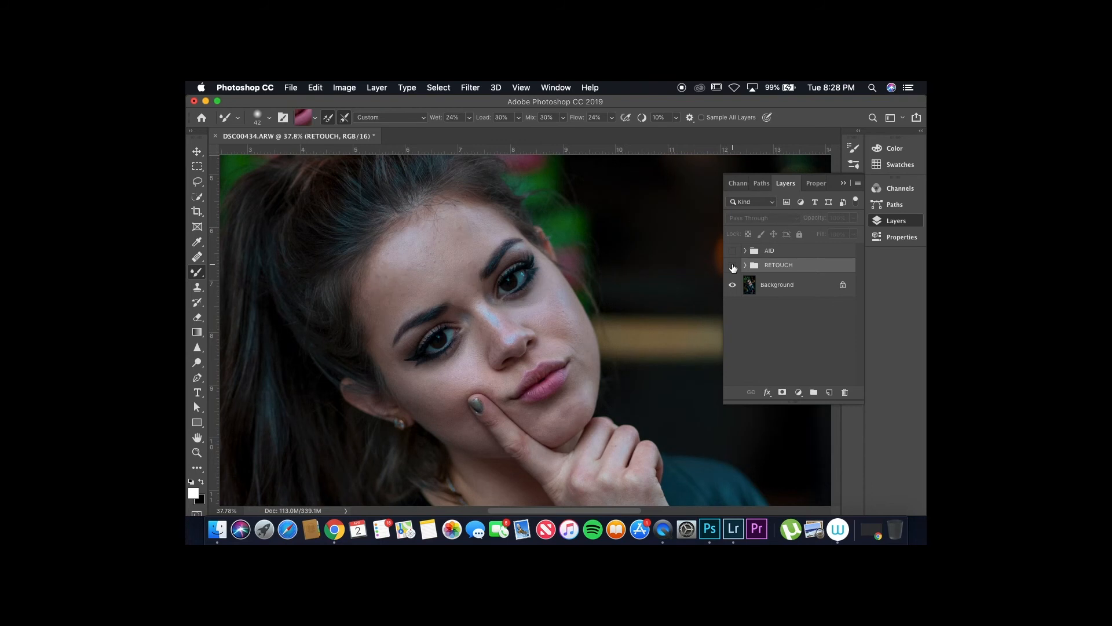
{"action": "left_click", "coordinate": [732, 266]}
{"action": "left_click", "coordinate": [732, 266]}
{"action": "left_click", "coordinate": [732, 266]}
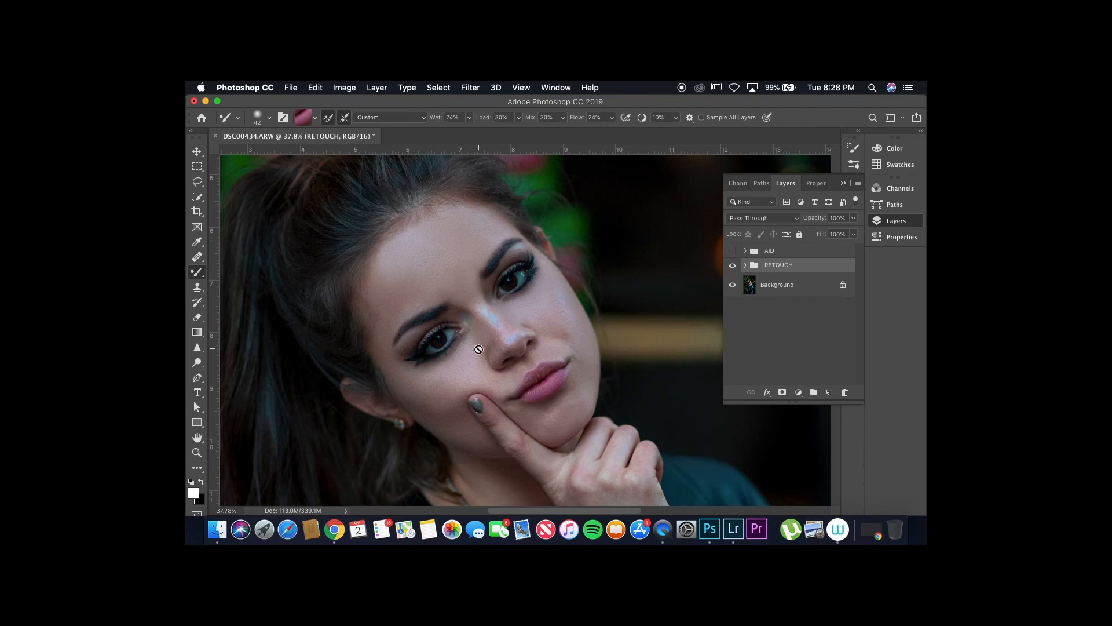
{"action": "scroll", "coordinate": [478, 348], "scroll_direction": "up", "scroll_amount": 3}
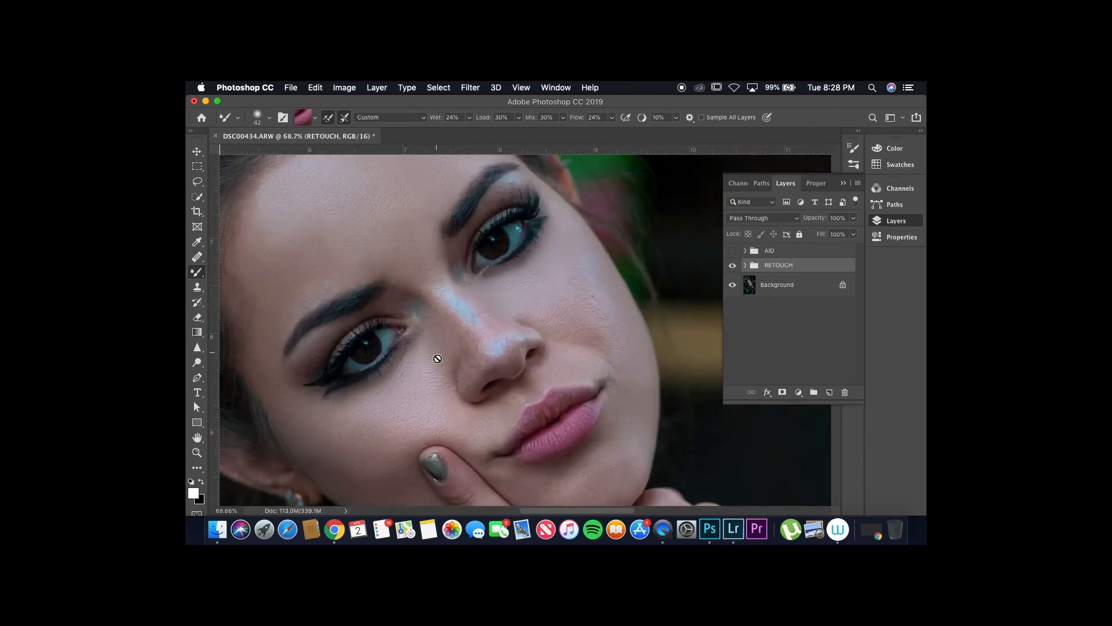
{"action": "scroll", "coordinate": [438, 379], "scroll_direction": "left", "scroll_amount": 5}
{"action": "scroll", "coordinate": [438, 380], "scroll_direction": "up", "scroll_amount": 2}
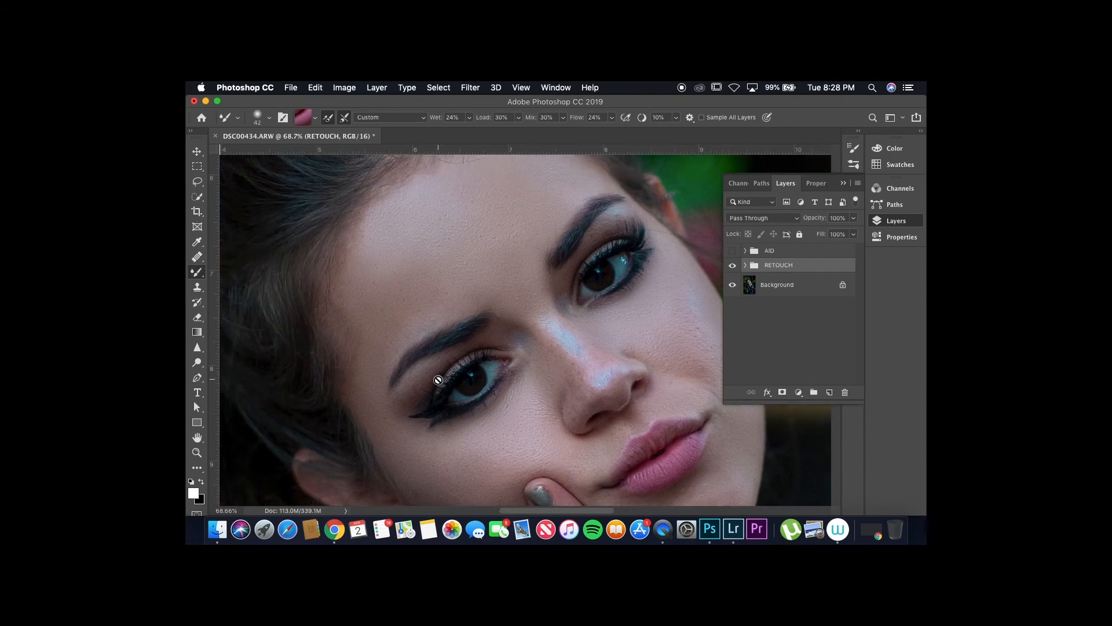
Step: Show the AID group, enlarge the Mixer Brush to 115 px and even out the forehead above both eyebrows on the COLOR layer
{"action": "left_click", "coordinate": [732, 250]}
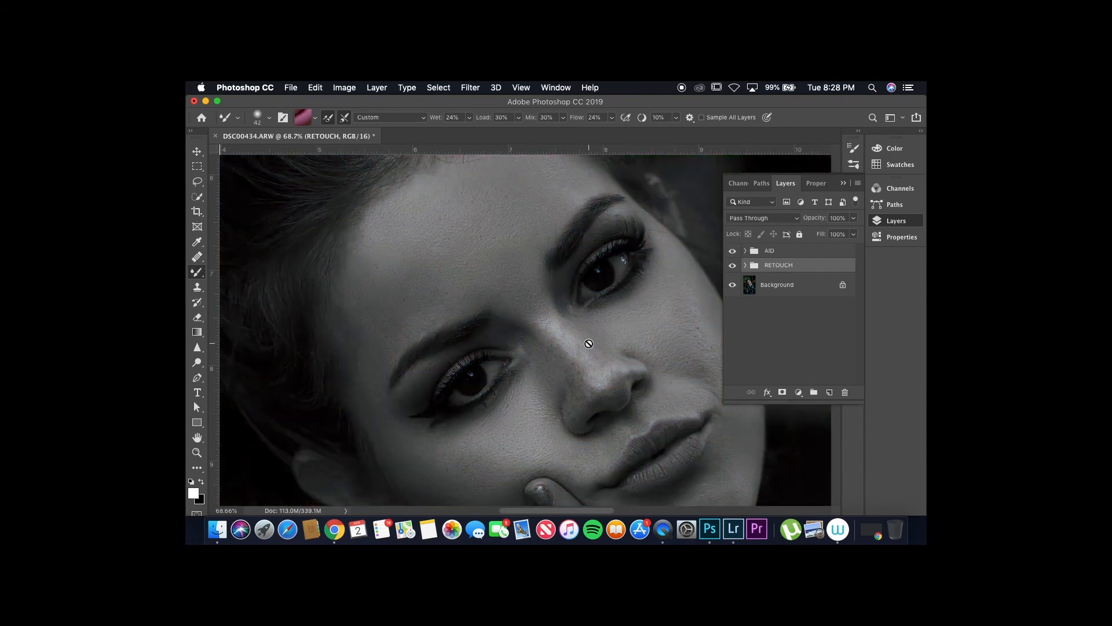
{"action": "left_click", "coordinate": [745, 264]}
{"action": "left_click", "coordinate": [800, 312]}
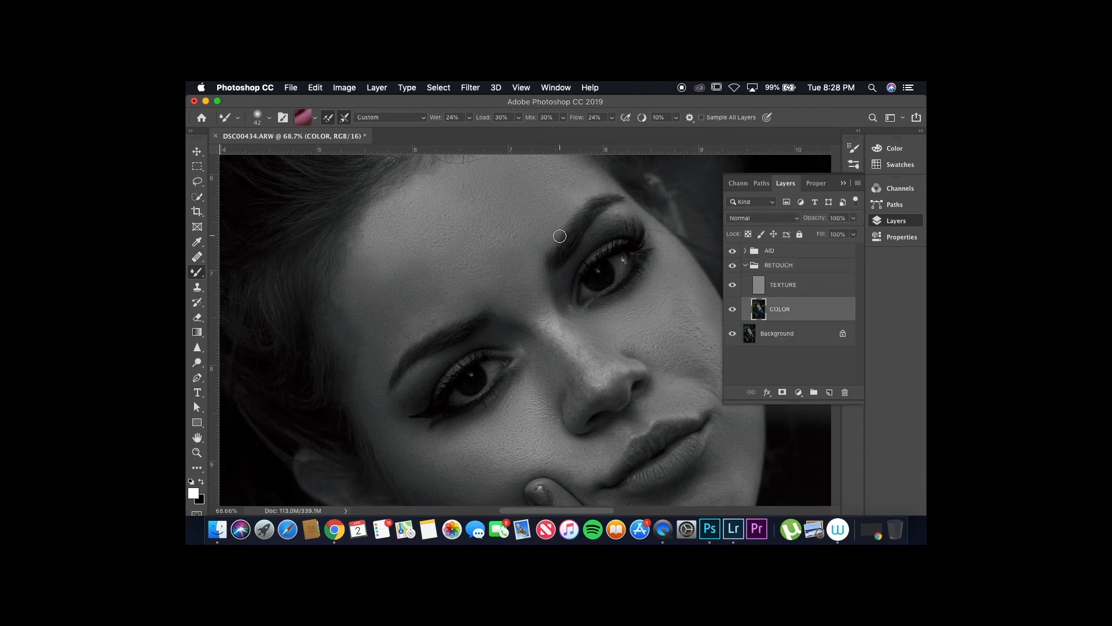
{"action": "left_click_drag", "start_coordinate": [436, 299], "coordinate": [447, 295]}
{"action": "left_click", "coordinate": [447, 295], "text": "alt"}
{"action": "mouse_move", "coordinate": [412, 321]}
{"action": "left_mouse_down"}
{"action": "mouse_move", "coordinate": [384, 357]}
{"action": "mouse_move", "coordinate": [412, 326]}
{"action": "left_mouse_up"}
{"action": "left_click", "coordinate": [563, 211], "text": "alt"}
{"action": "mouse_move", "coordinate": [563, 211]}
{"action": "left_mouse_down"}
{"action": "mouse_move", "coordinate": [548, 228]}
{"action": "mouse_move", "coordinate": [586, 208]}
{"action": "left_mouse_up"}
{"action": "left_click", "coordinate": [578, 198], "text": "alt"}
{"action": "left_click_drag", "start_coordinate": [560, 251], "coordinate": [530, 228]}
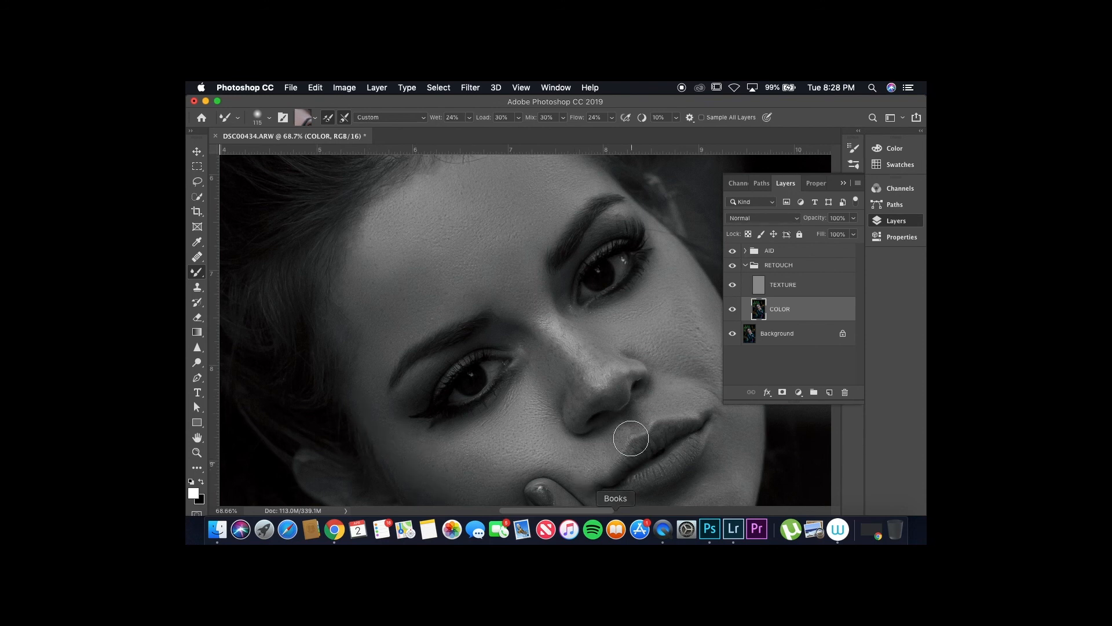
Step: Collapse the RETOUCH group, hide the AID group and review the retouched portrait in colour at full and close view
{"action": "left_click", "coordinate": [746, 265]}
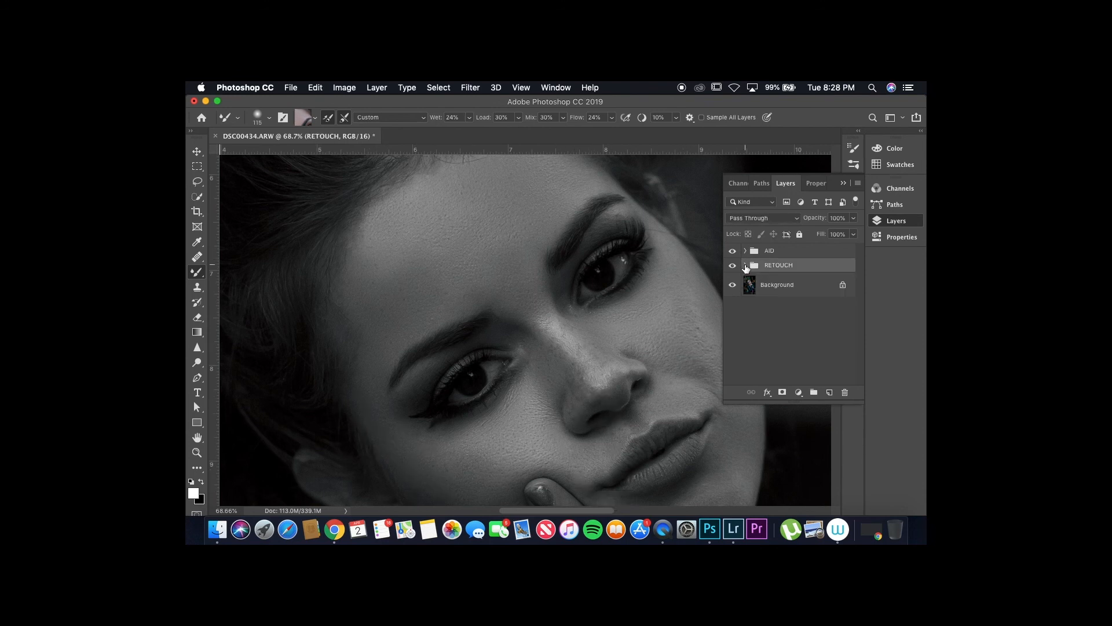
{"action": "scroll", "coordinate": [617, 282], "scroll_direction": "down", "scroll_amount": 5}
{"action": "scroll", "coordinate": [617, 282], "scroll_direction": "down", "scroll_amount": 1}
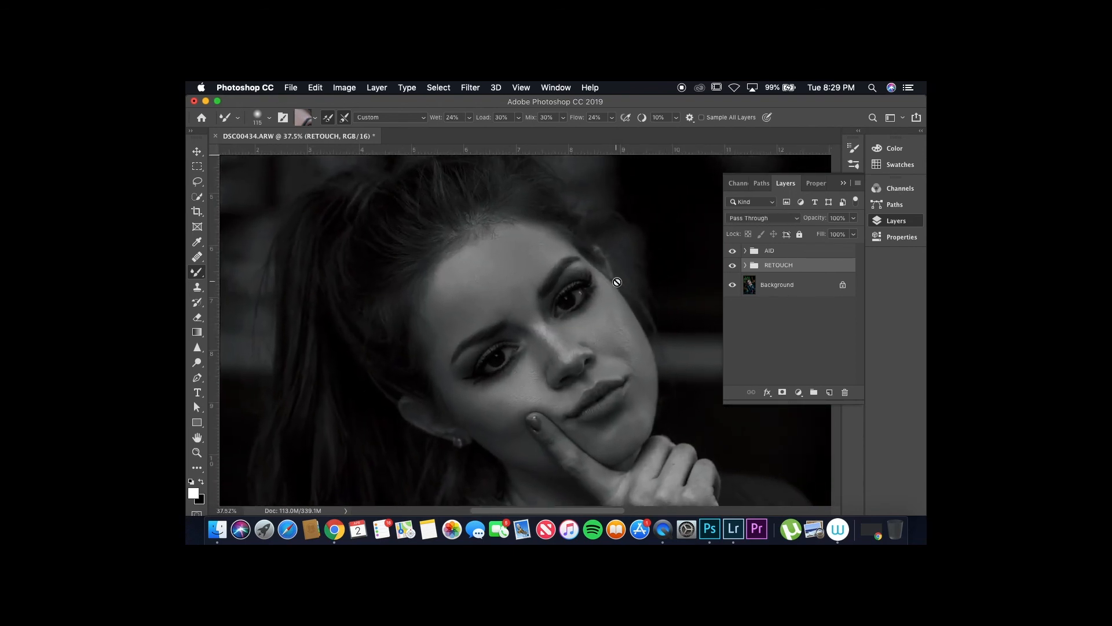
{"action": "scroll", "coordinate": [617, 282], "scroll_direction": "up", "scroll_amount": 3}
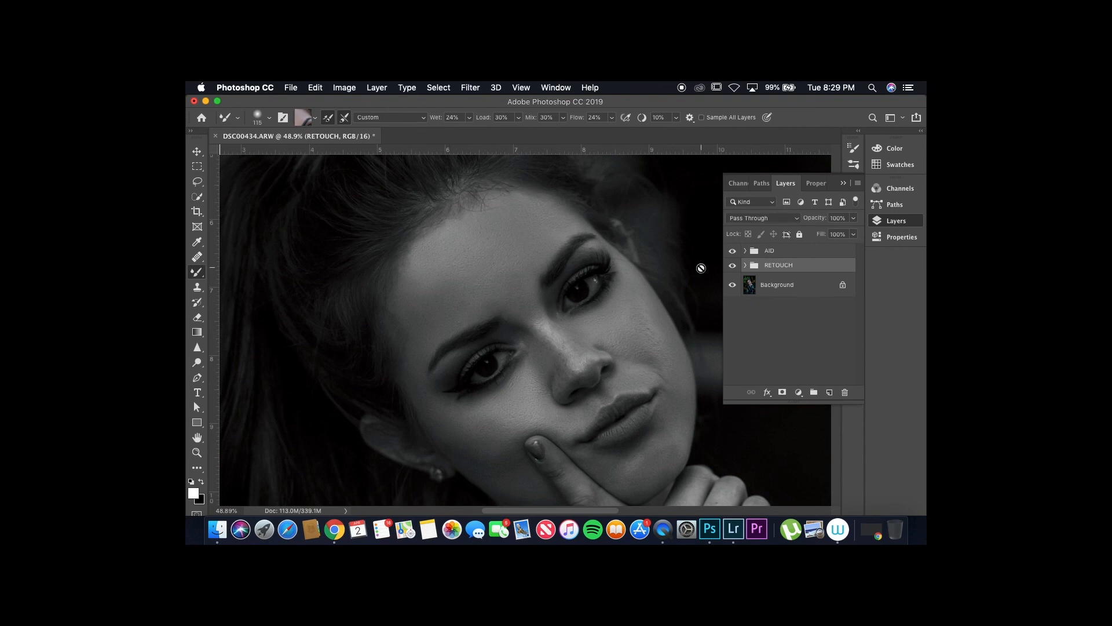
{"action": "left_click", "coordinate": [732, 250]}
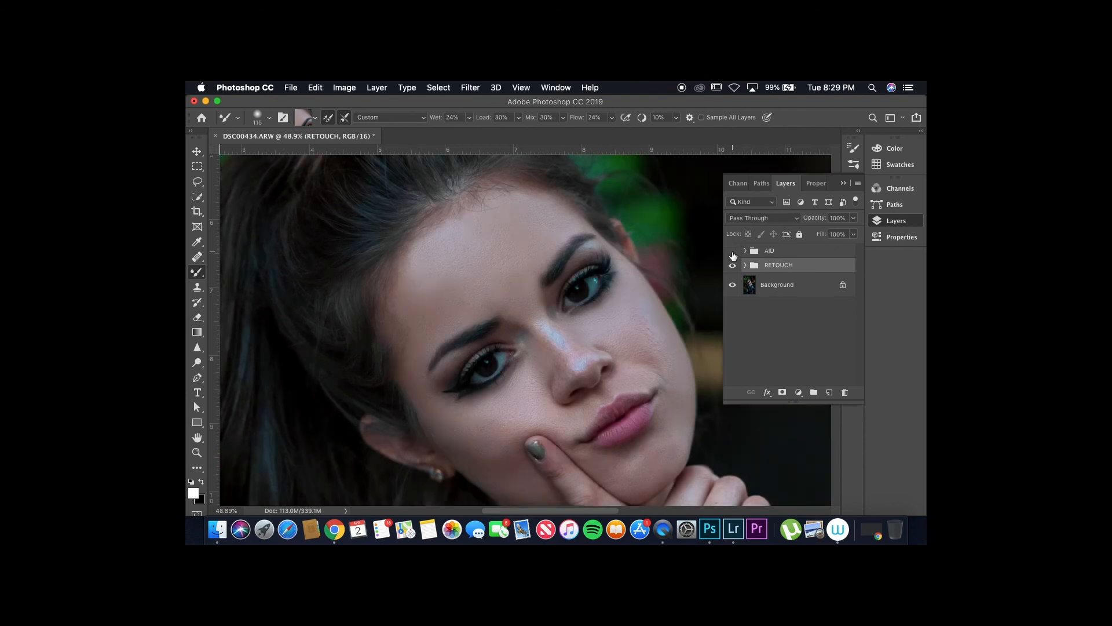
{"action": "scroll", "coordinate": [627, 263], "scroll_direction": "down", "scroll_amount": 5}
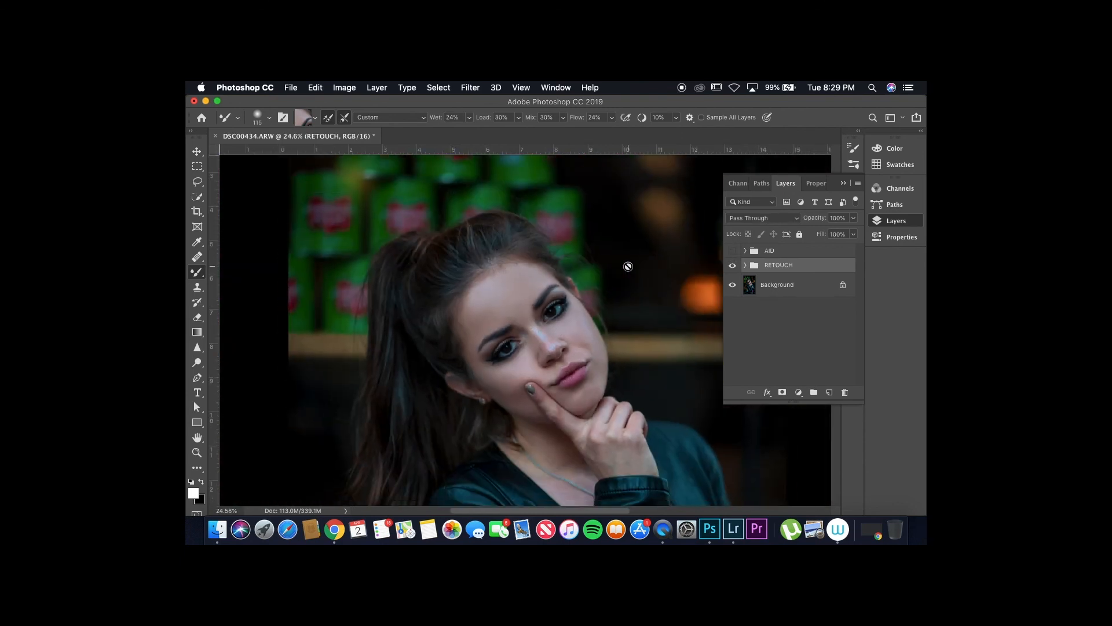
{"action": "scroll", "coordinate": [628, 266], "scroll_direction": "down", "scroll_amount": 2}
{"action": "scroll", "coordinate": [628, 266], "scroll_direction": "up", "scroll_amount": 4}
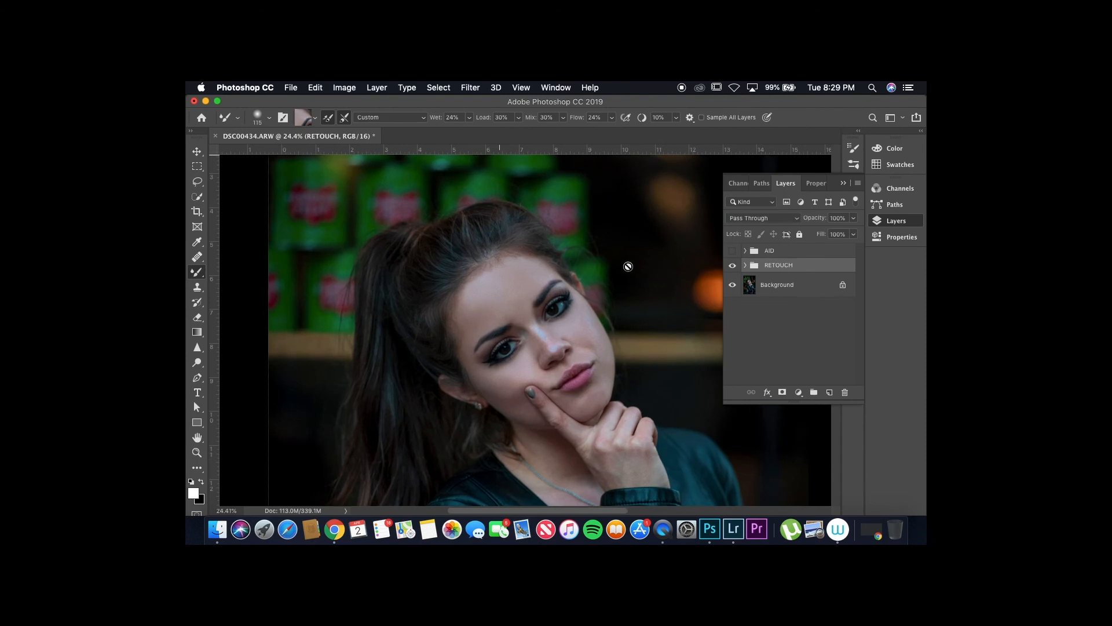
{"action": "scroll", "coordinate": [628, 266], "scroll_direction": "up", "scroll_amount": 3}
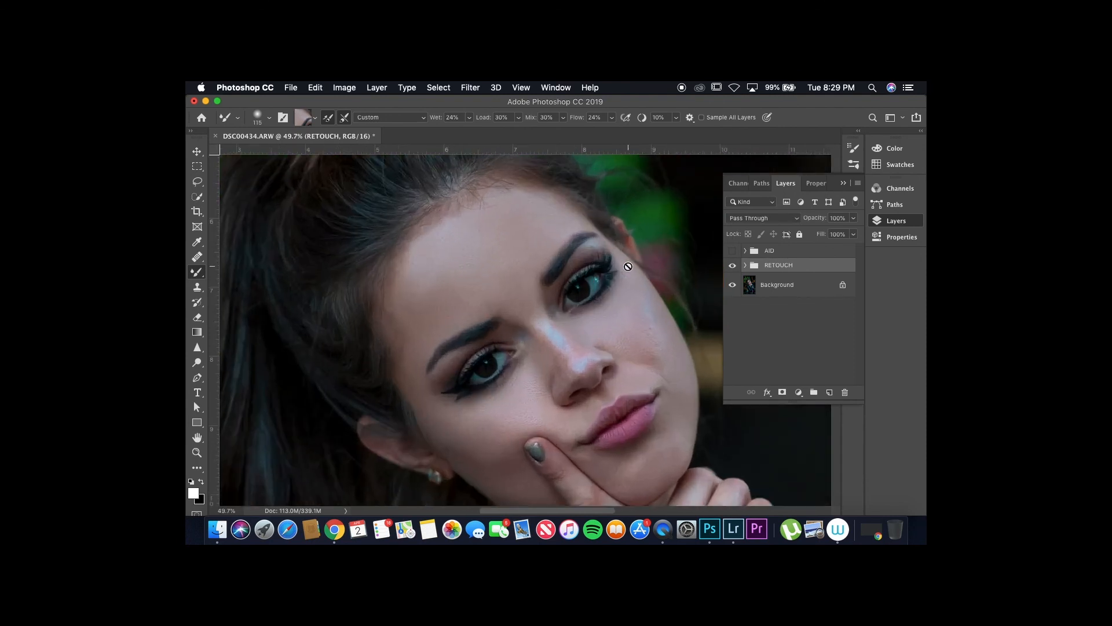
{"action": "scroll", "coordinate": [627, 266], "scroll_direction": "down", "scroll_amount": 2}
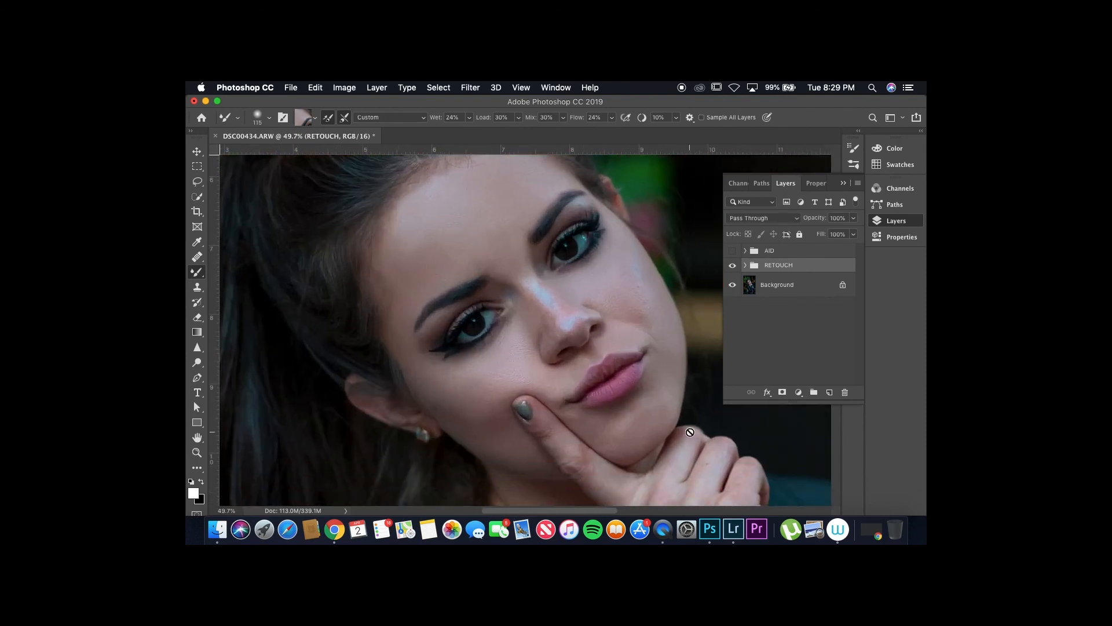